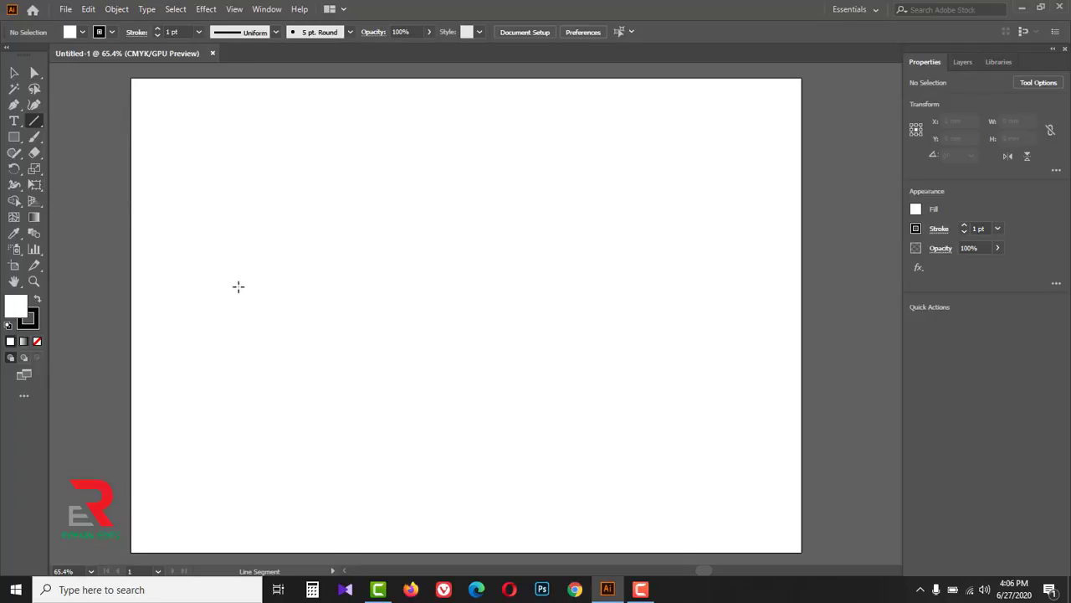
Draw a horizontal line about 136 mm long across the artboard, and add a 136.07 mm line at 45° above it
{"action": "left_click_drag", "start_coordinate": [238, 286], "coordinate": [546, 287]}
{"action": "key", "text": "shift"}
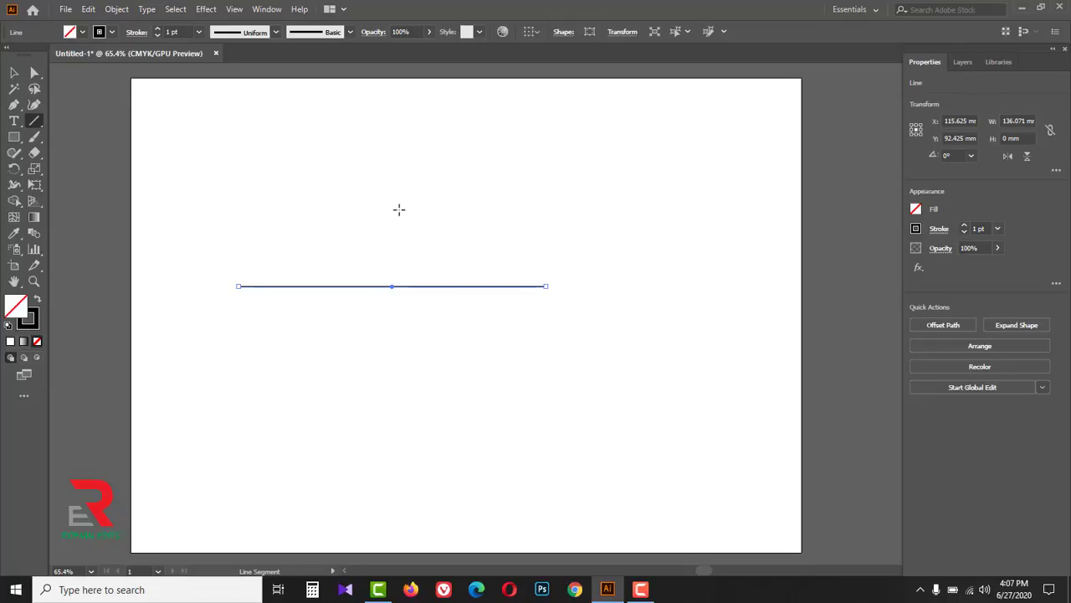
{"action": "left_click", "coordinate": [399, 209]}
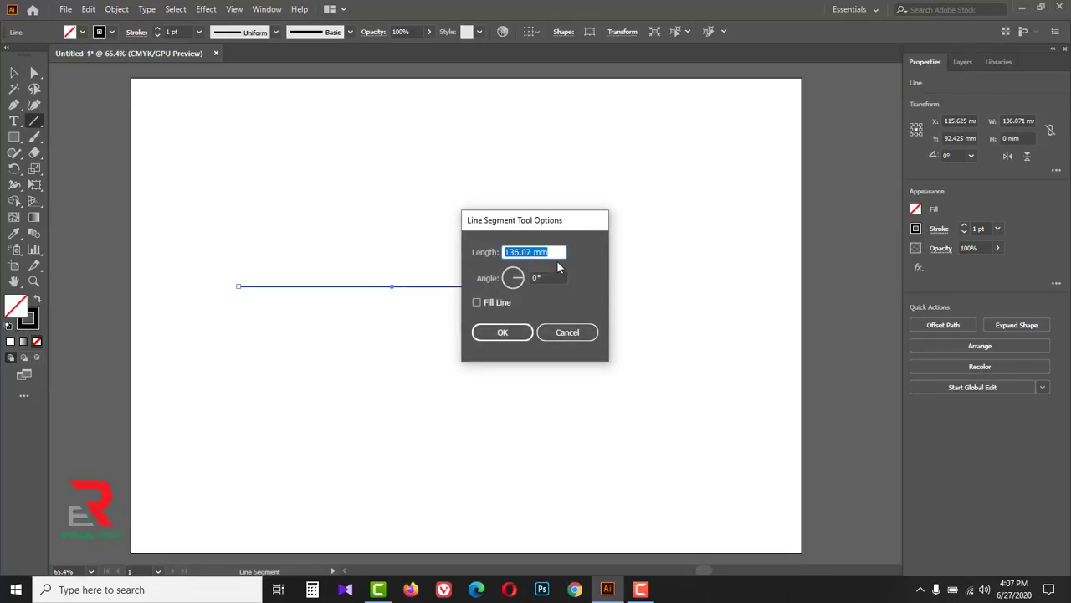
{"action": "left_click", "coordinate": [545, 252]}
{"action": "left_click", "coordinate": [532, 278]}
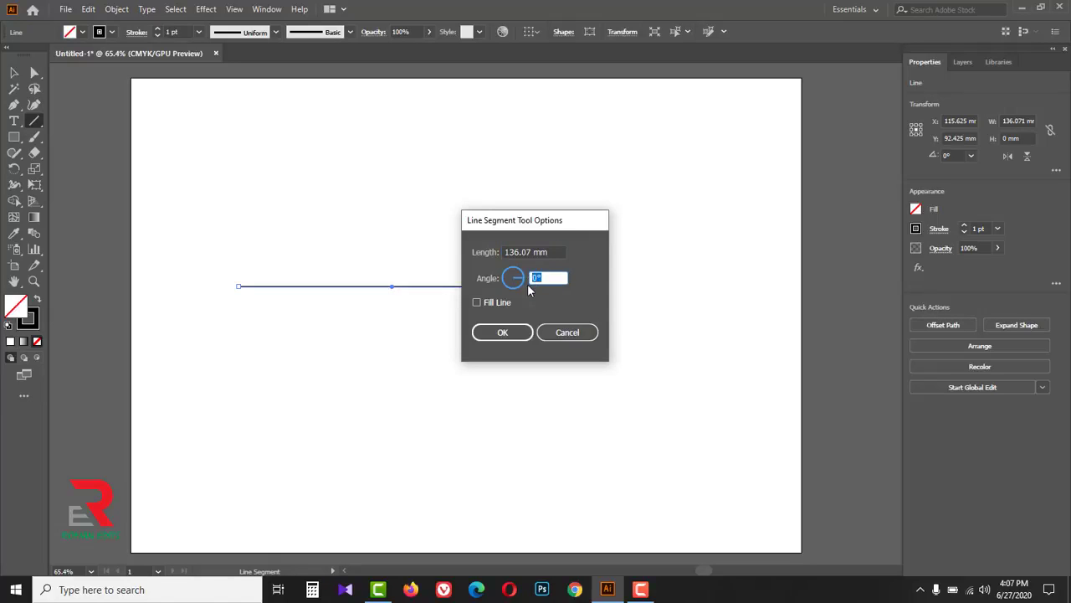
{"action": "type", "text": "45"}
{"action": "left_click", "coordinate": [502, 334]}
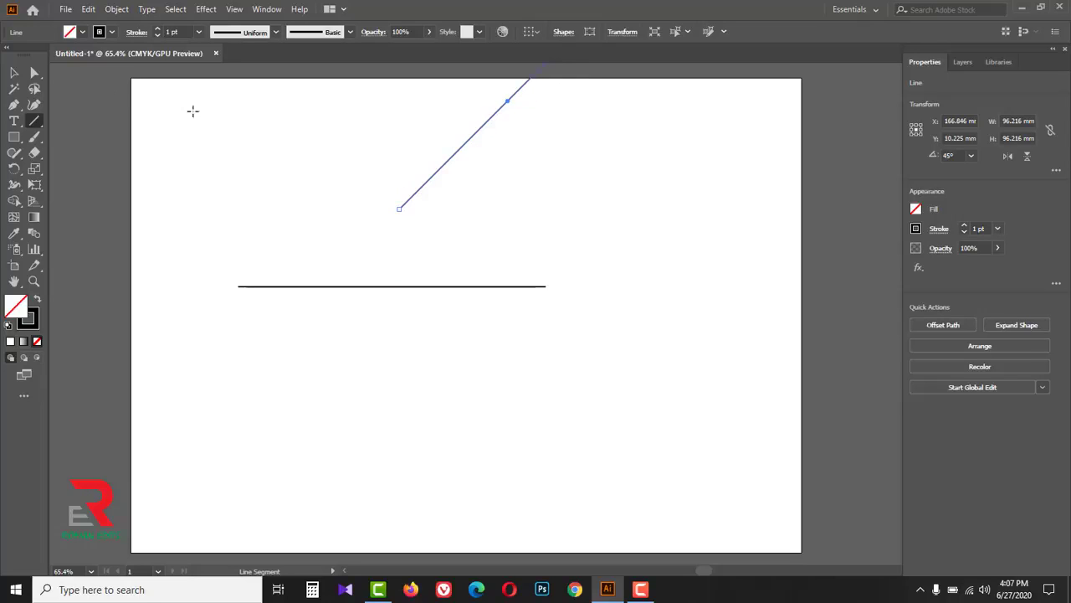
Move the 45° line's lower end onto the horizontal line's left end, and shift both lines down to the artboard's lower part
{"action": "key", "text": "v"}
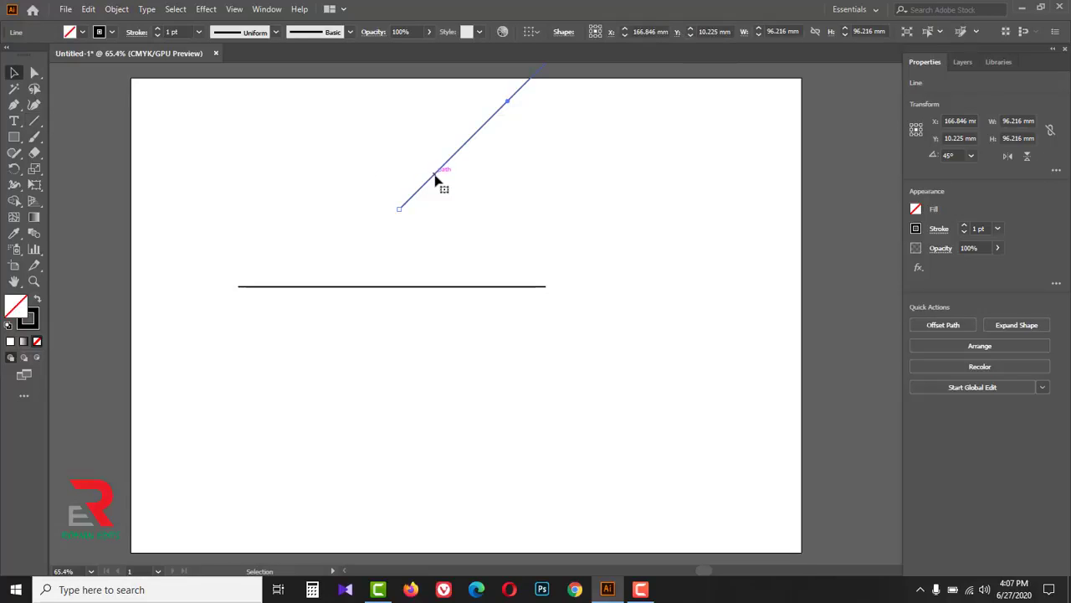
{"action": "left_click_drag", "start_coordinate": [434, 179], "coordinate": [275, 255]}
{"action": "left_click_drag", "start_coordinate": [213, 230], "coordinate": [300, 311]}
{"action": "left_click_drag", "start_coordinate": [289, 245], "coordinate": [272, 443]}
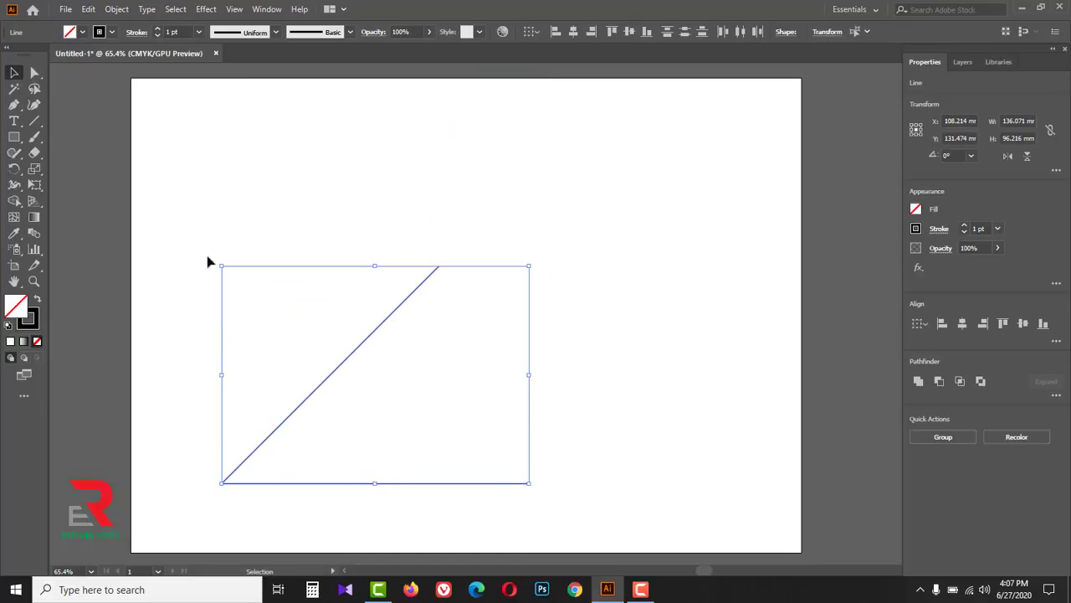
{"action": "left_click", "coordinate": [208, 262]}
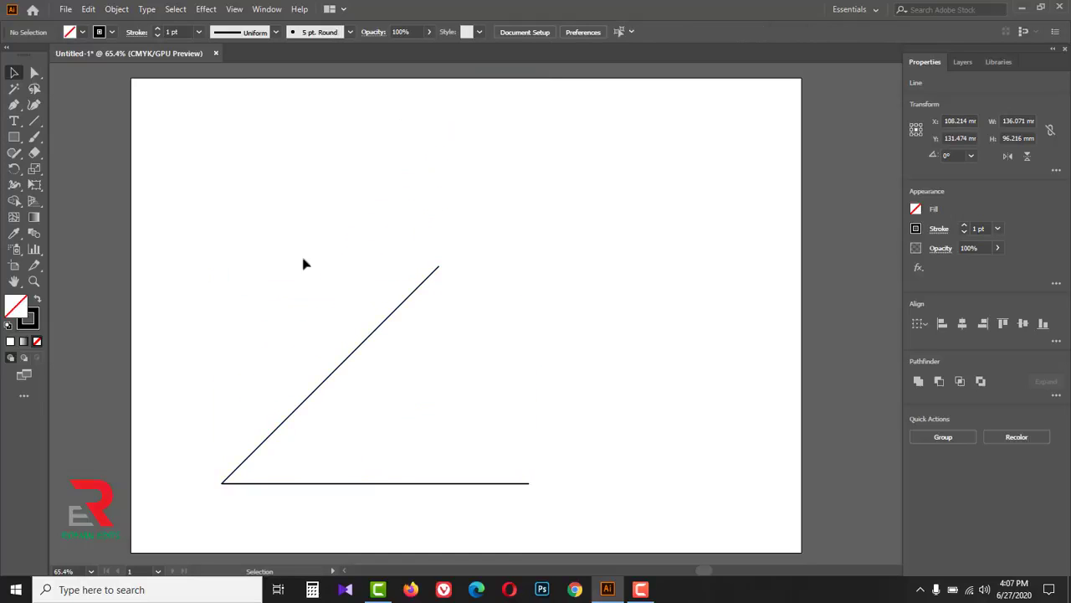
{"action": "left_click", "coordinate": [385, 320]}
{"action": "left_click", "coordinate": [340, 213]}
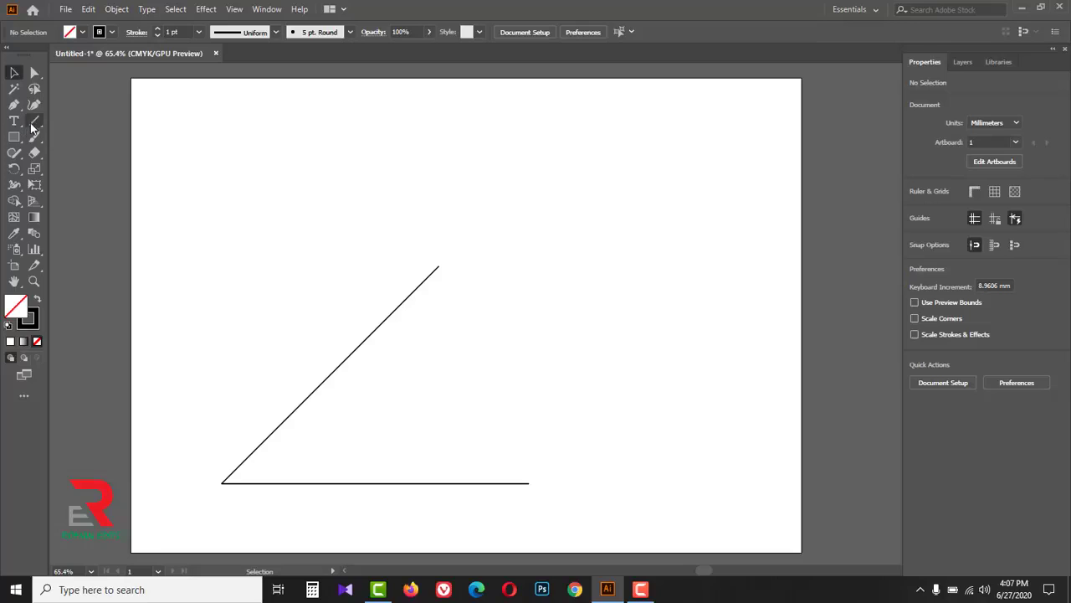
Activate the Line Segment tool and check the length unit in its options without adding a line
{"action": "left_click", "coordinate": [34, 122]}
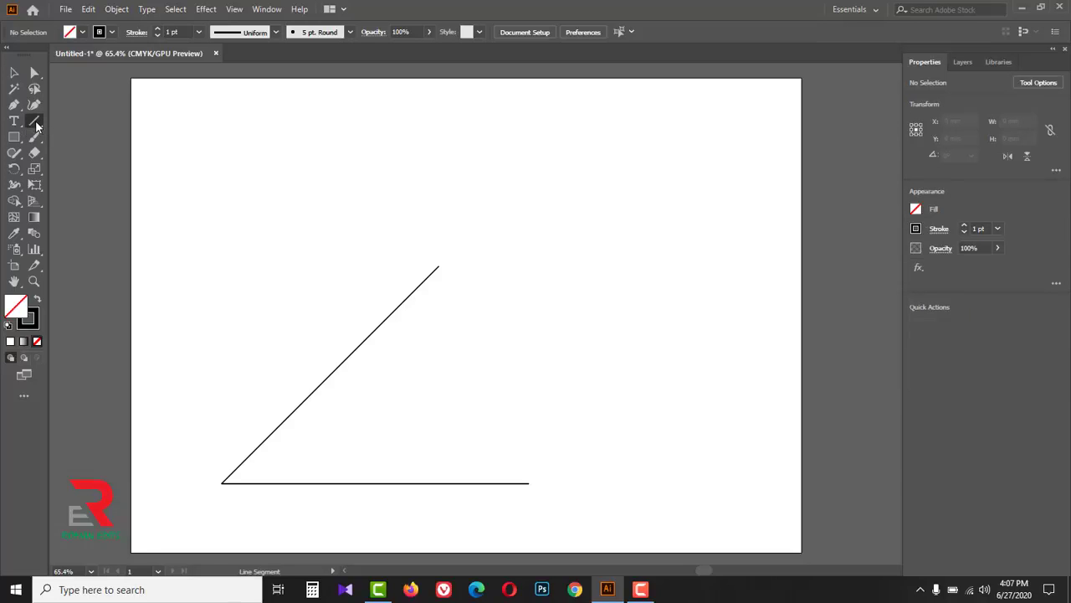
{"action": "left_click", "coordinate": [36, 124]}
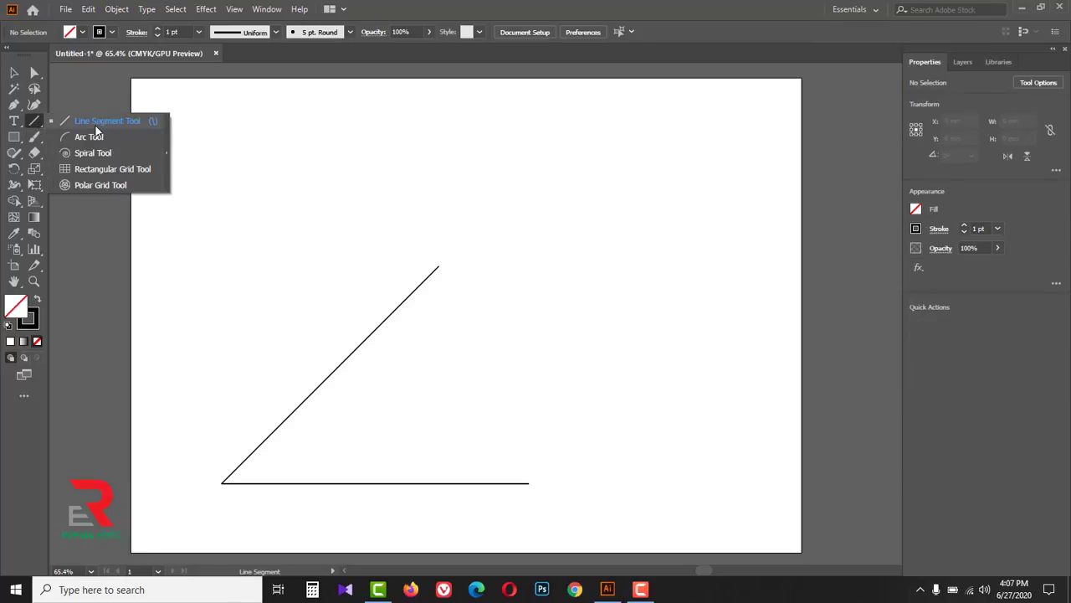
{"action": "left_click", "coordinate": [414, 184]}
{"action": "left_click", "coordinate": [557, 252]}
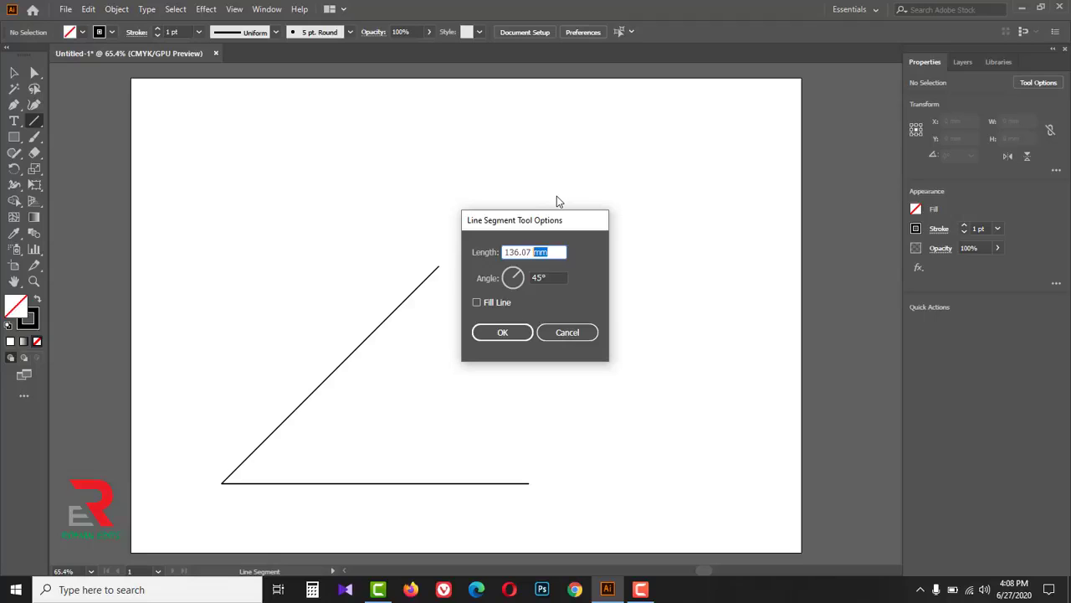
{"action": "left_click", "coordinate": [560, 333]}
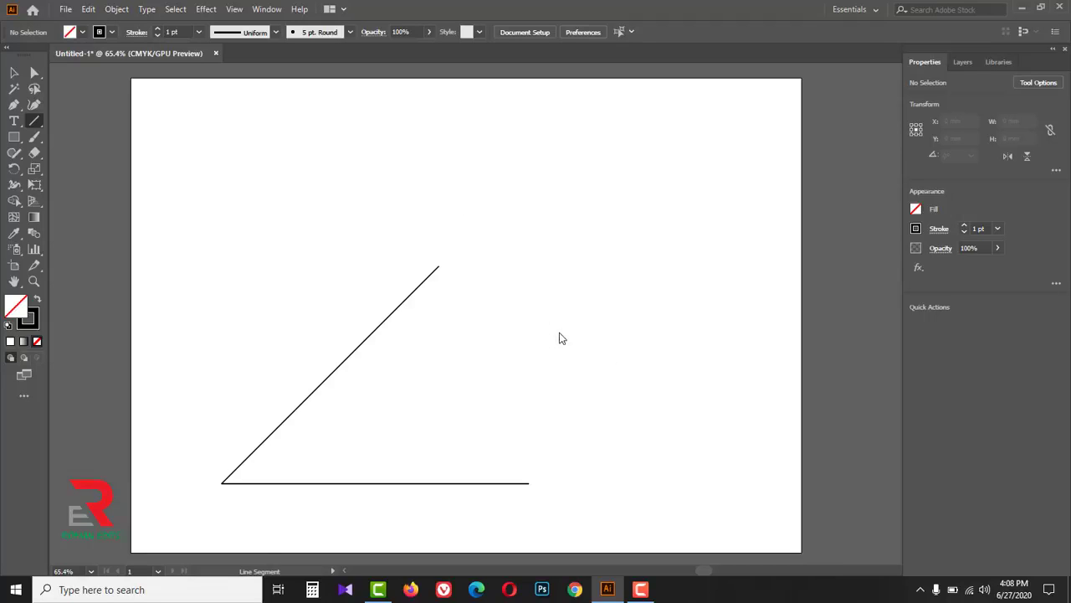
Change the general measurement units in the preferences to inches
{"action": "left_click", "coordinate": [578, 33]}
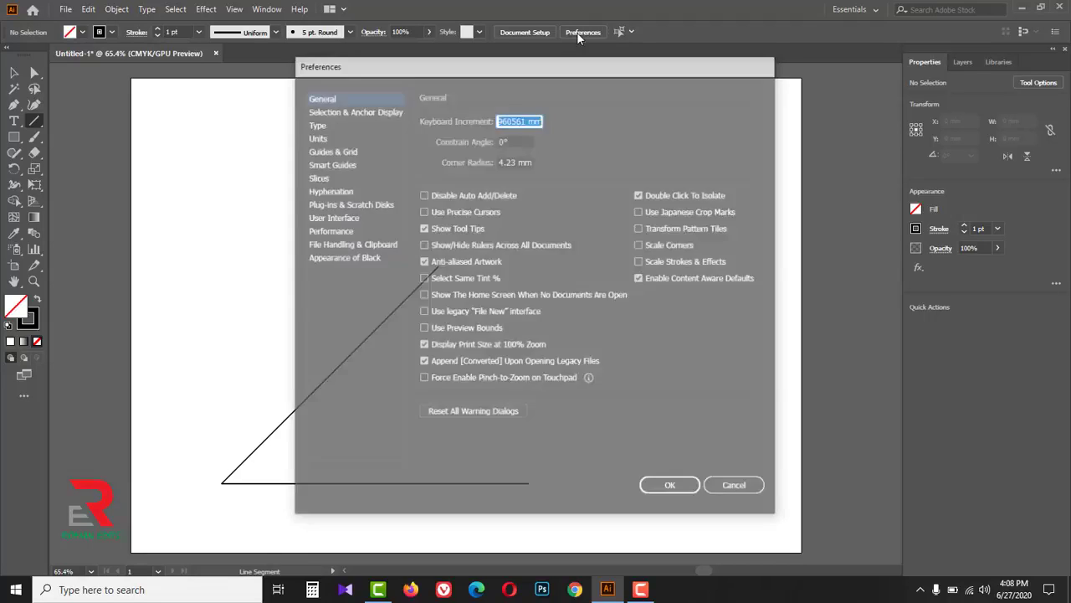
{"action": "left_click", "coordinate": [316, 137]}
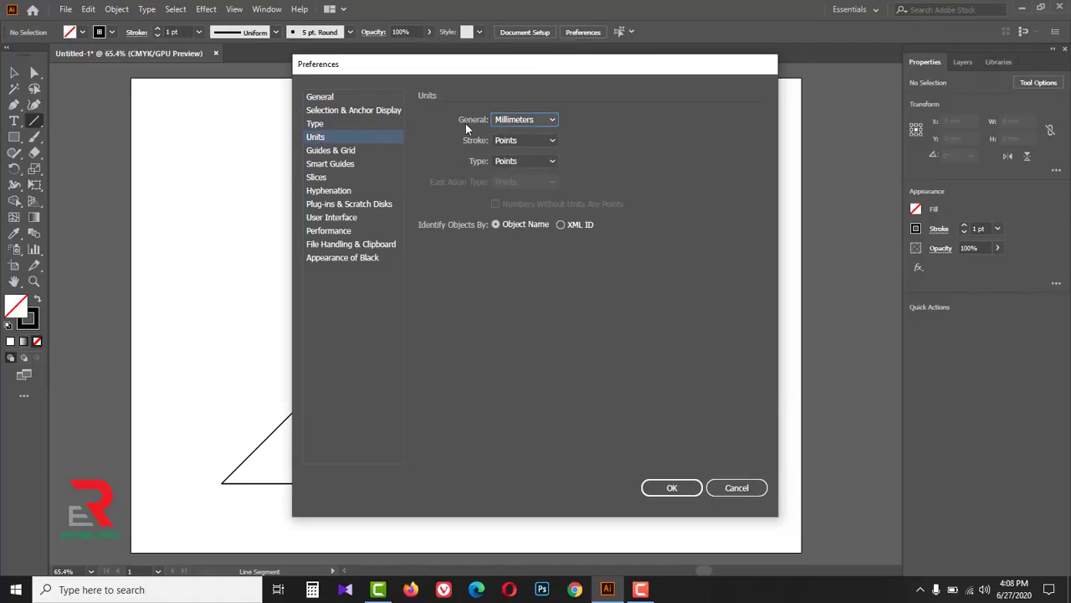
{"action": "left_click", "coordinate": [553, 121]}
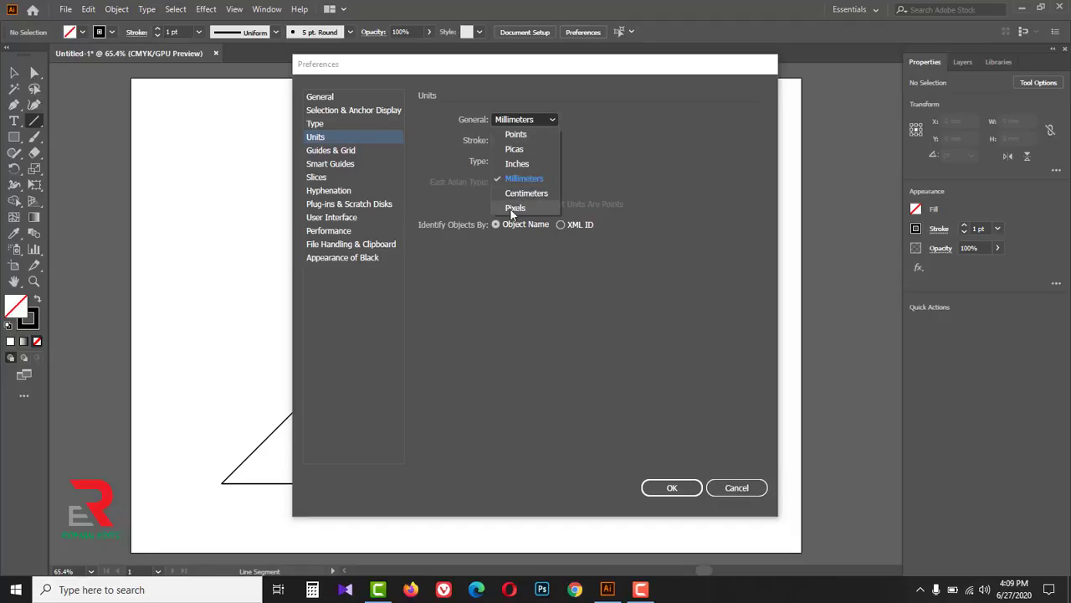
{"action": "left_click", "coordinate": [518, 164]}
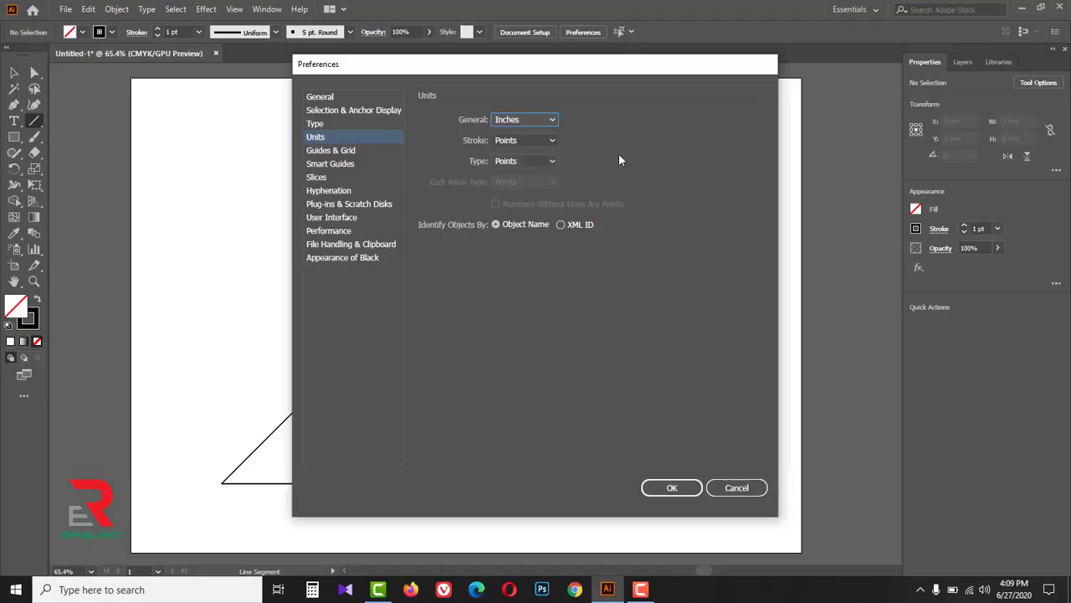
{"action": "left_click", "coordinate": [672, 487]}
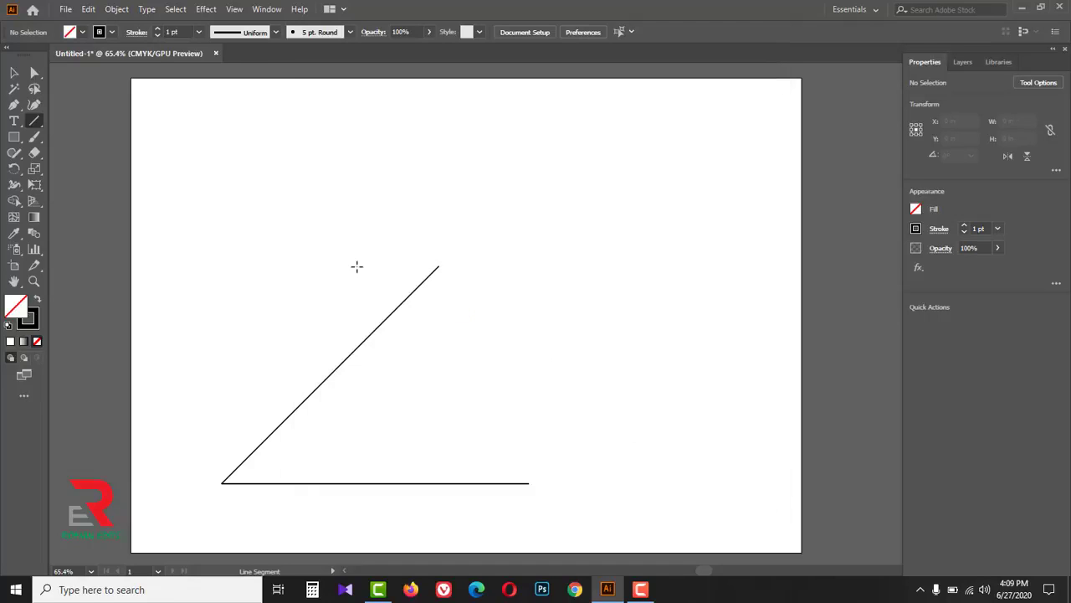
Add a line segment 5 in long at 45° above the existing slanted line
{"action": "left_click", "coordinate": [356, 267]}
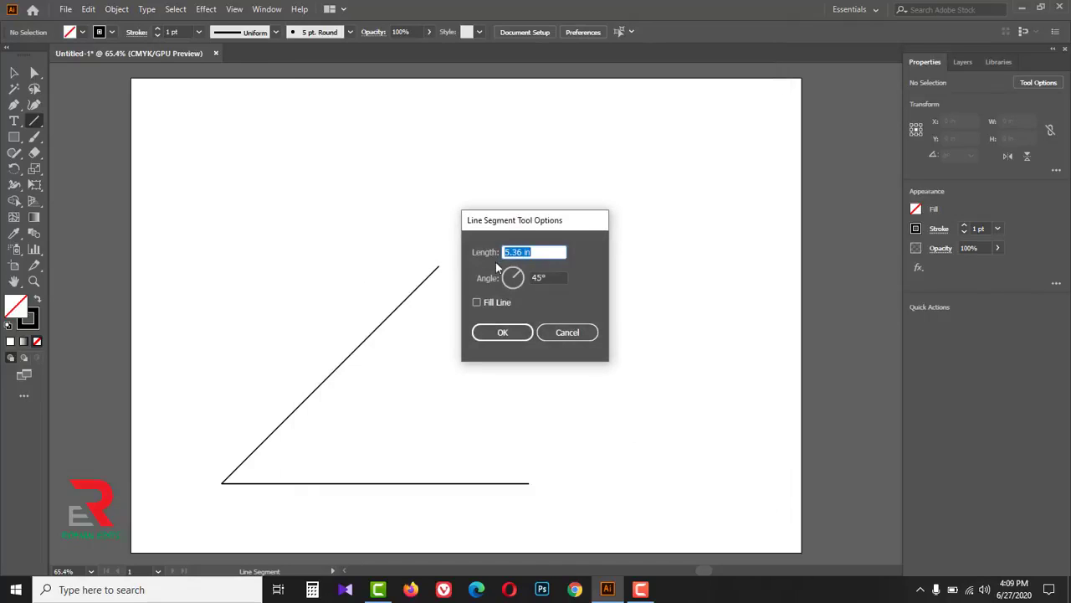
{"action": "left_click_drag", "start_coordinate": [523, 251], "coordinate": [503, 252]}
{"action": "type", "text": "5"}
{"action": "left_click", "coordinate": [503, 333]}
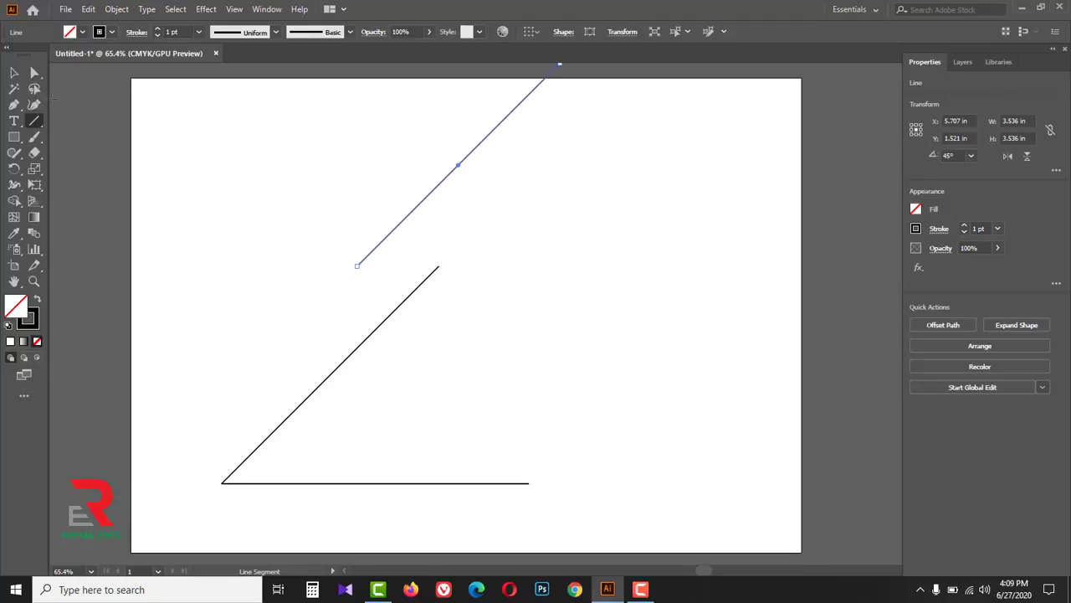
Replace the old slanted line with the 5 in line, placing its lower end on the horizontal line's left end
{"action": "left_click", "coordinate": [14, 75]}
{"action": "left_click_drag", "start_coordinate": [417, 206], "coordinate": [291, 339]}
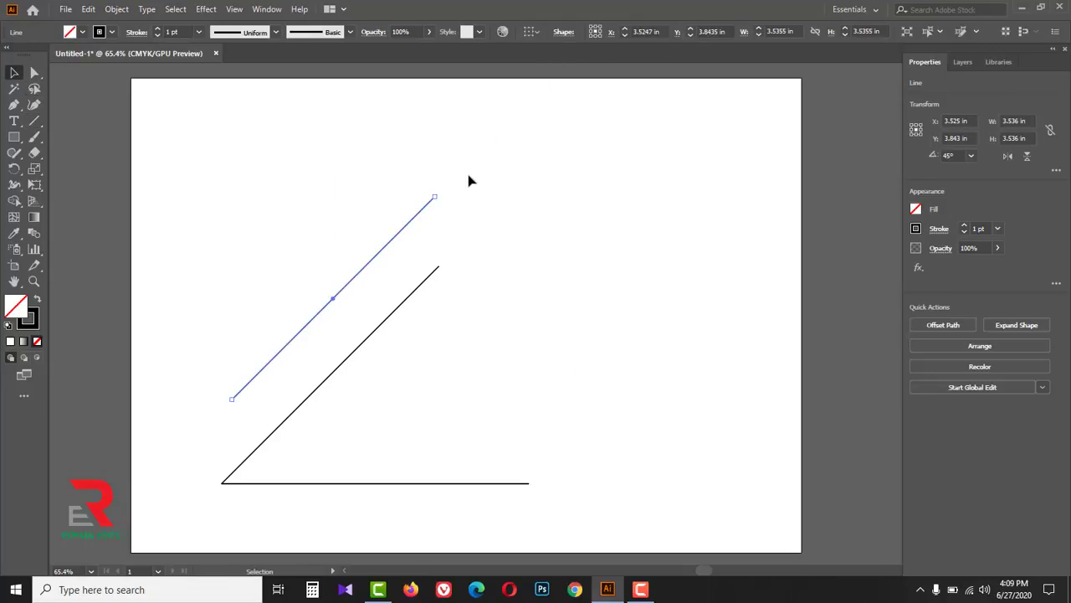
{"action": "left_click", "coordinate": [402, 298]}
{"action": "key", "text": "Delete"}
{"action": "left_click_drag", "start_coordinate": [343, 289], "coordinate": [334, 378]}
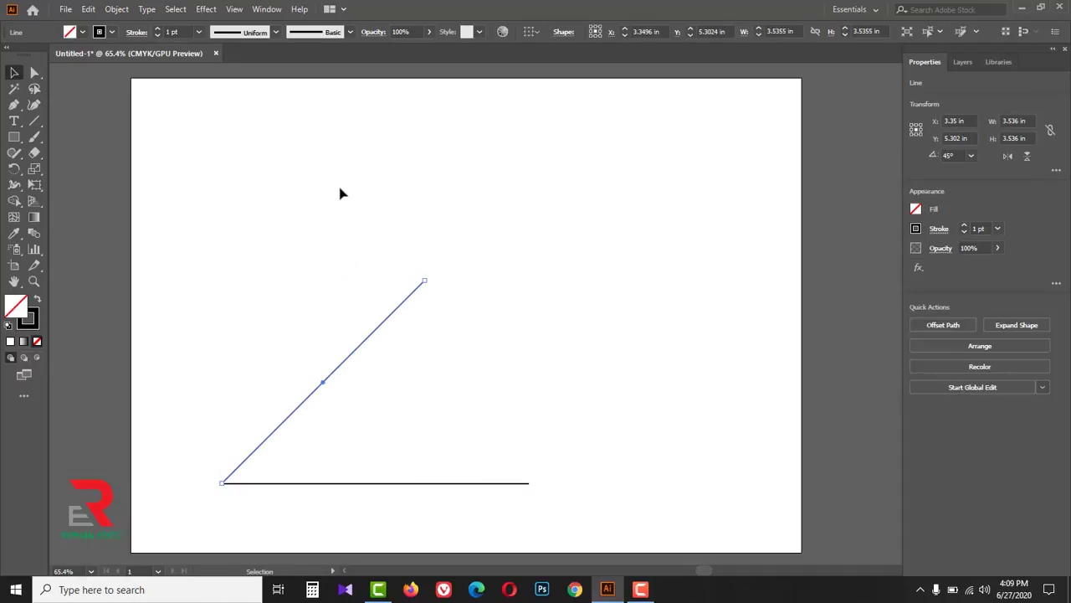
Add a line segment 5 in long at an angle of 145° above the slanted line
{"action": "left_click_drag", "start_coordinate": [37, 126], "coordinate": [79, 121]}
{"action": "left_click", "coordinate": [346, 264]}
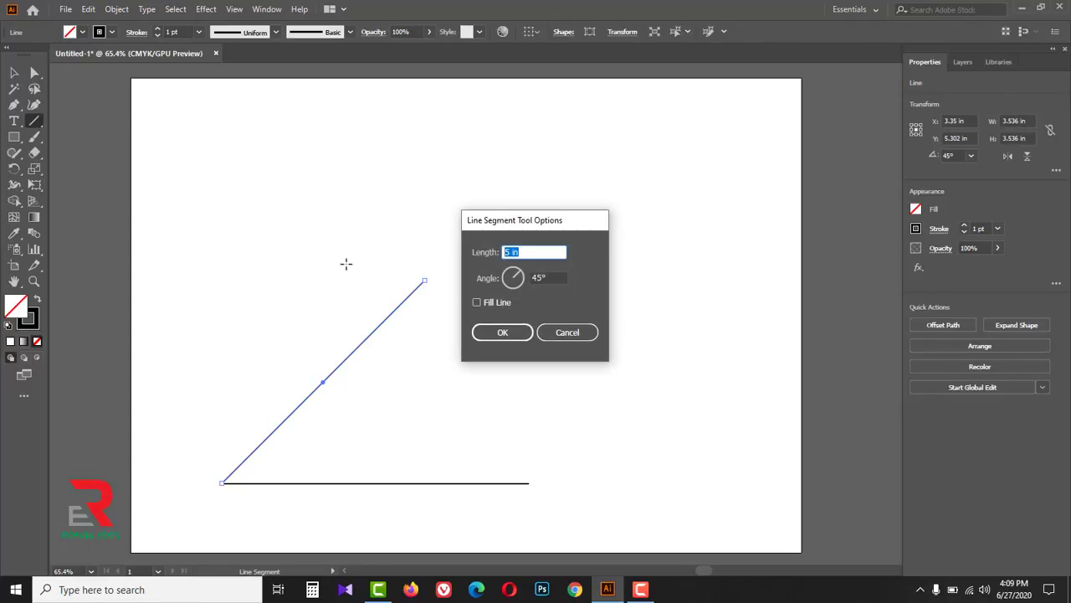
{"action": "key", "text": "Tab"}
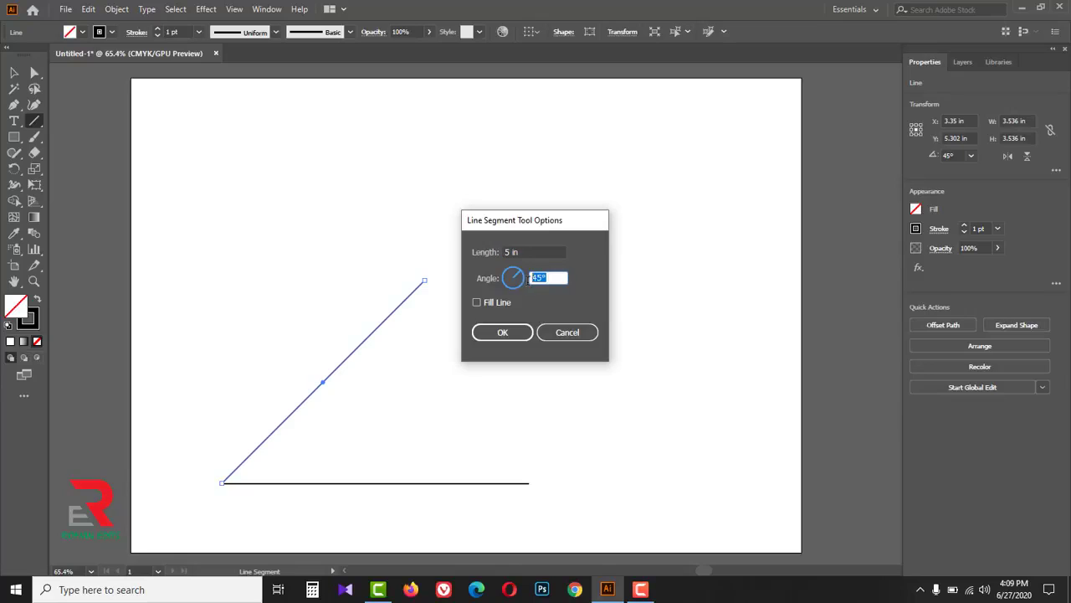
{"action": "type", "text": "145"}
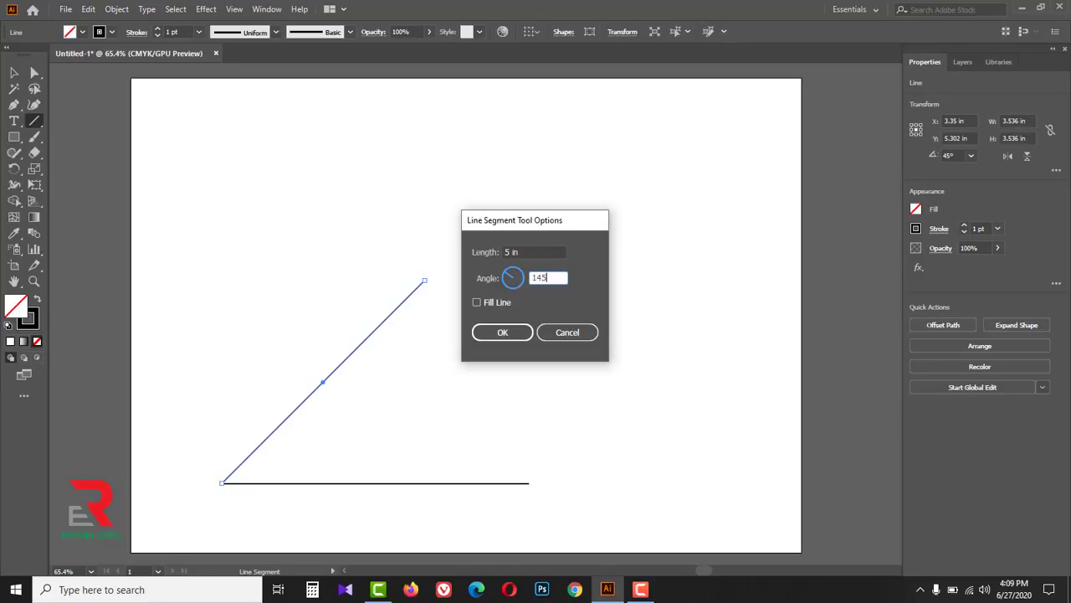
{"action": "left_click", "coordinate": [503, 332]}
Move the 145° line so its lower end meets the upper end of the 45° line, and deselect it
{"action": "left_click", "coordinate": [14, 74]}
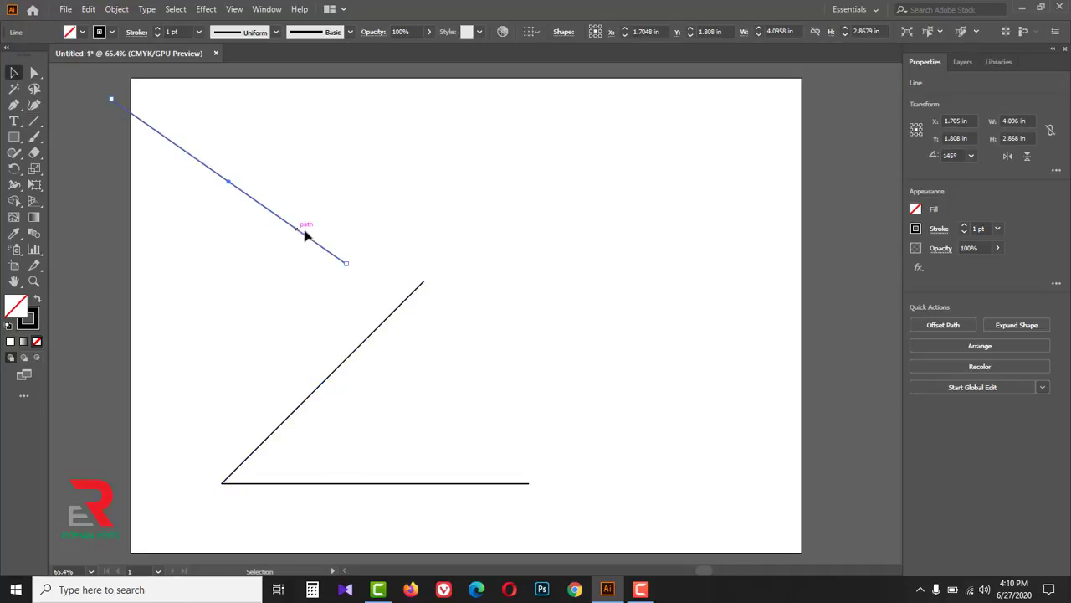
{"action": "left_click_drag", "start_coordinate": [304, 232], "coordinate": [376, 252]}
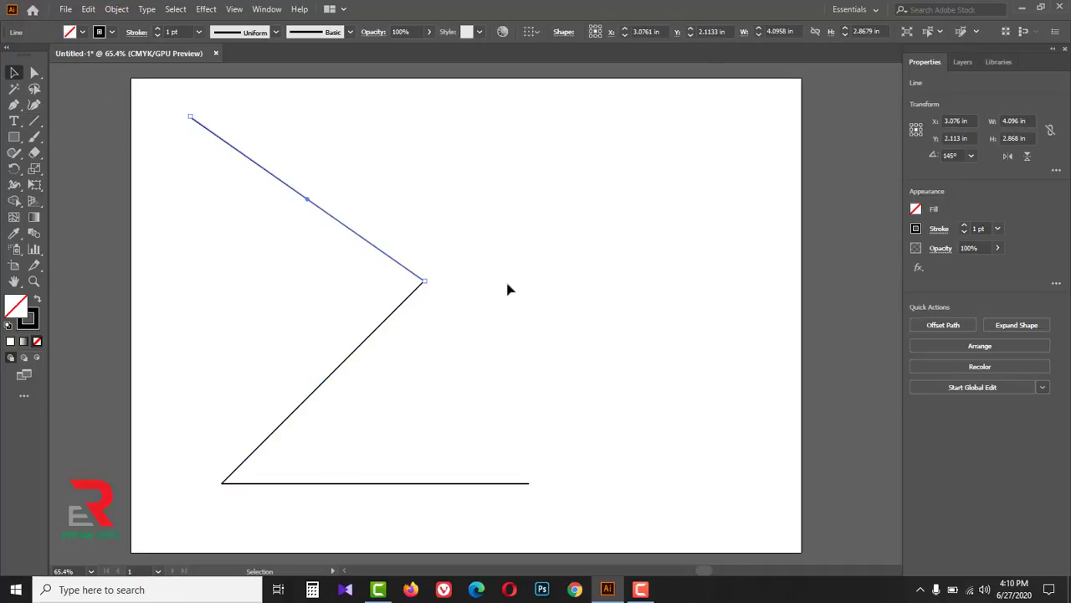
{"action": "left_click", "coordinate": [507, 287]}
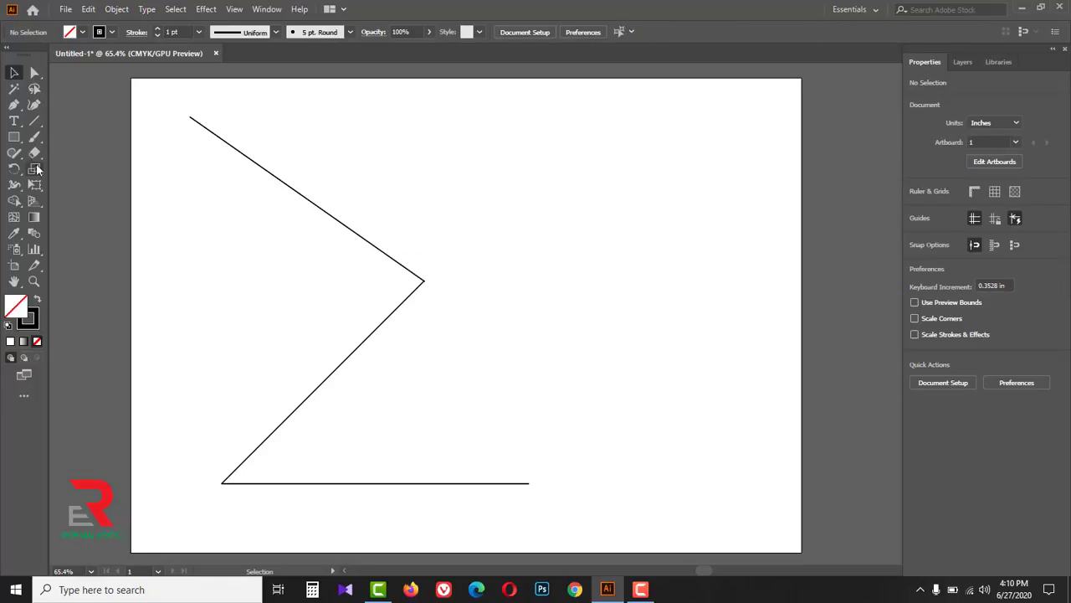
Draw a rectangle about 6.94 by 4.01 in over the lower lines and fill it with orange, trying green before that
{"action": "left_click", "coordinate": [15, 138]}
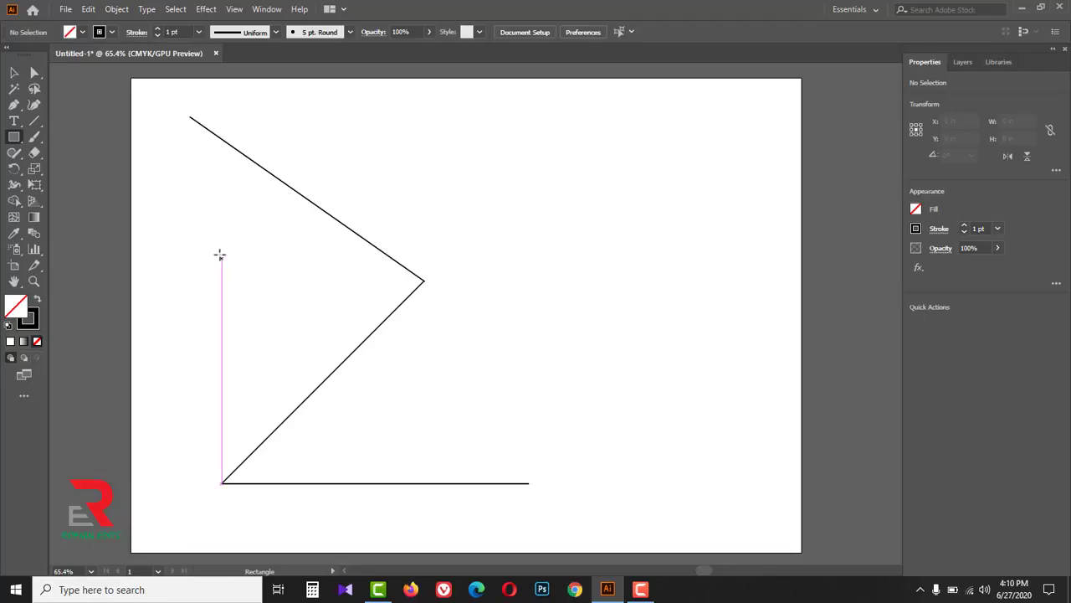
{"action": "left_click_drag", "start_coordinate": [218, 252], "coordinate": [616, 482]}
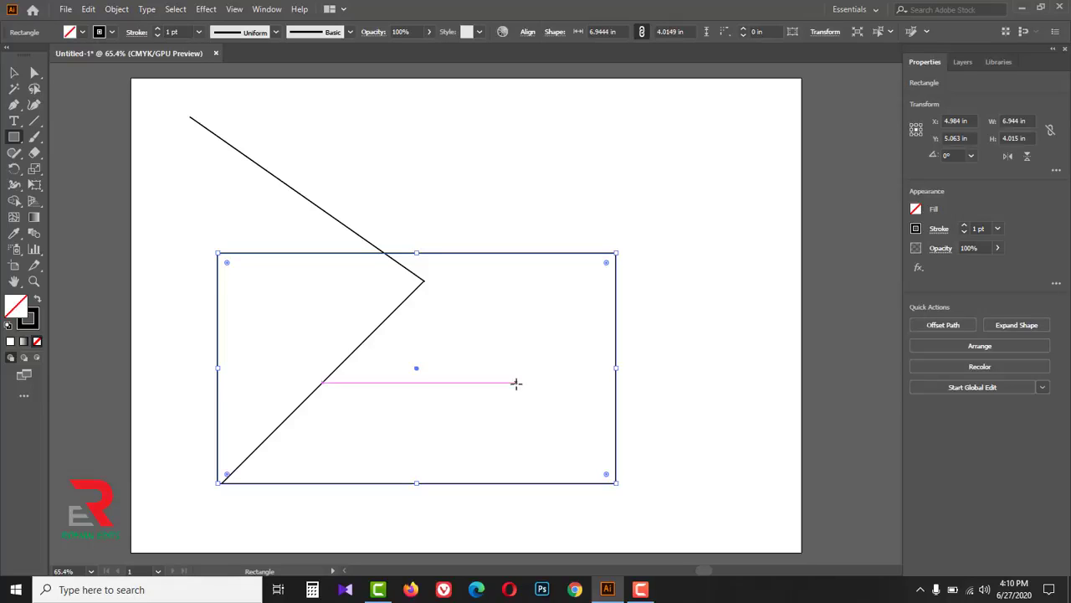
{"action": "left_click", "coordinate": [82, 32]}
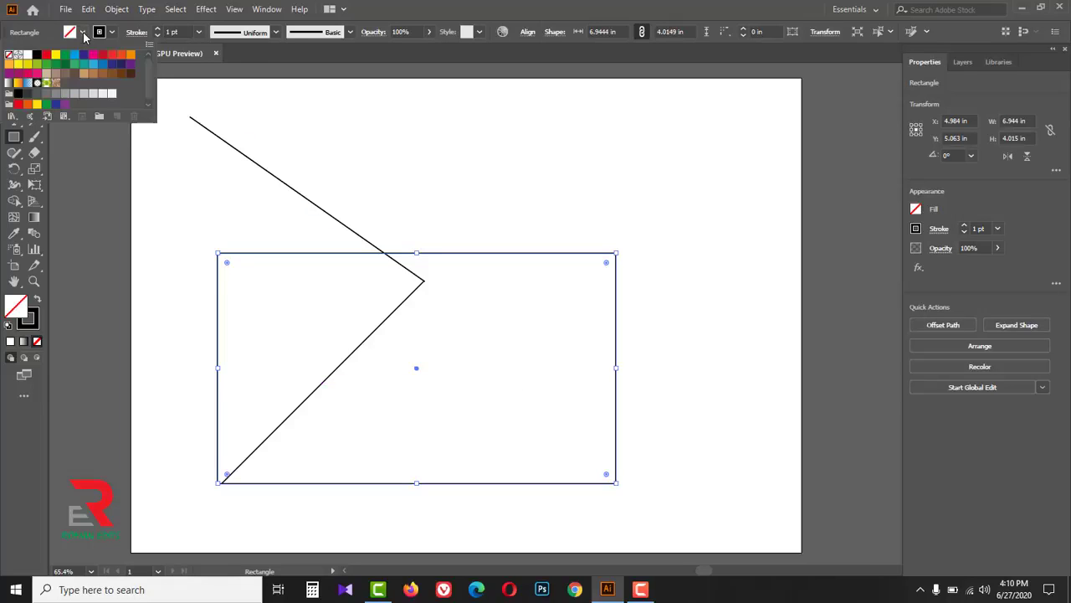
{"action": "left_click", "coordinate": [65, 55]}
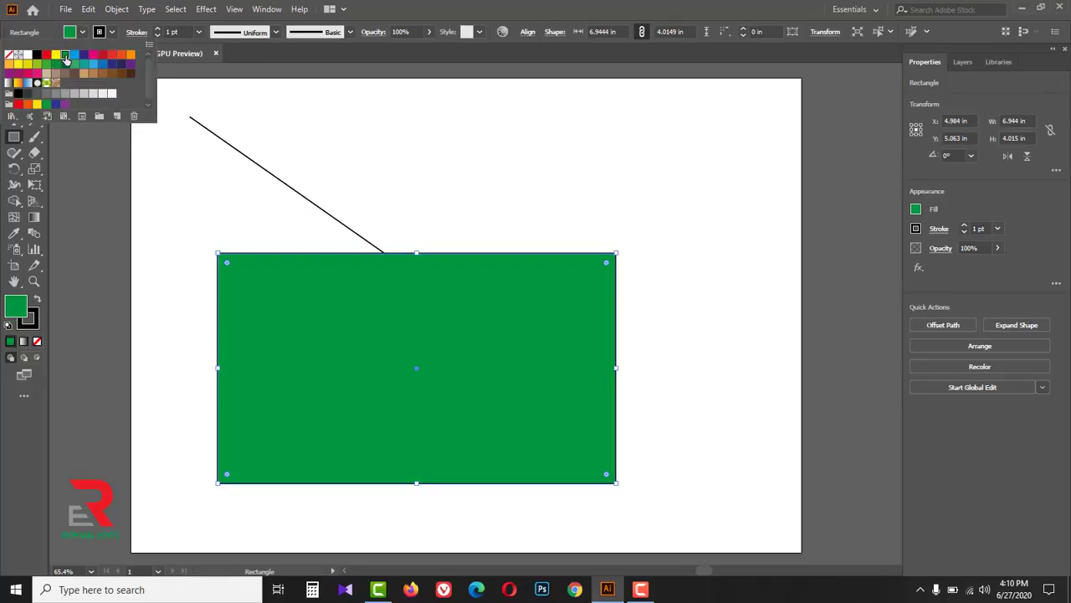
{"action": "left_click", "coordinate": [131, 55]}
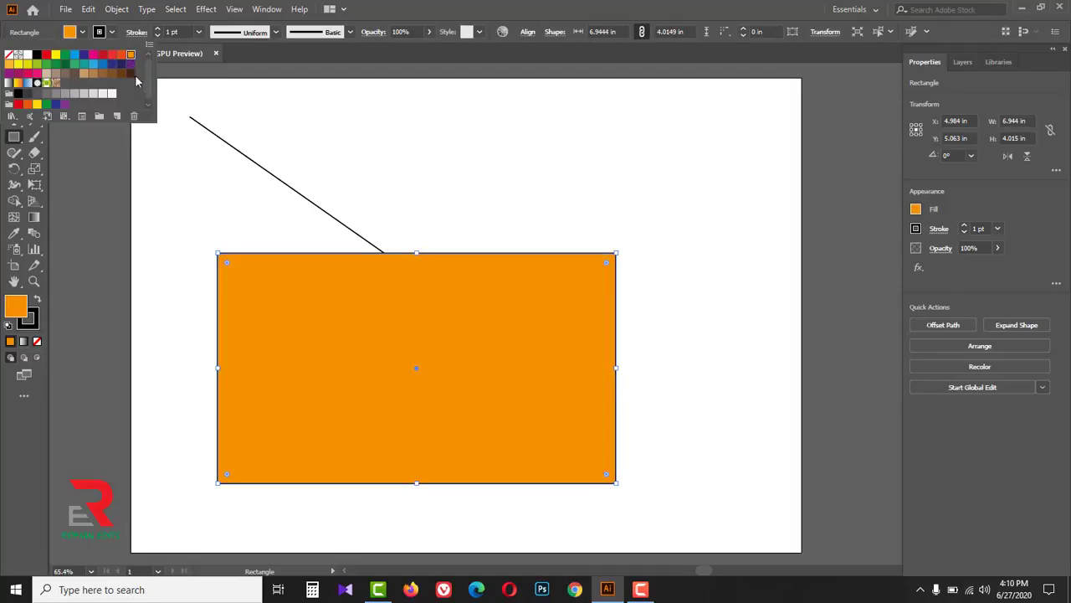
Remove the stroke from the orange rectangle by setting it to None
{"action": "left_click", "coordinate": [111, 33]}
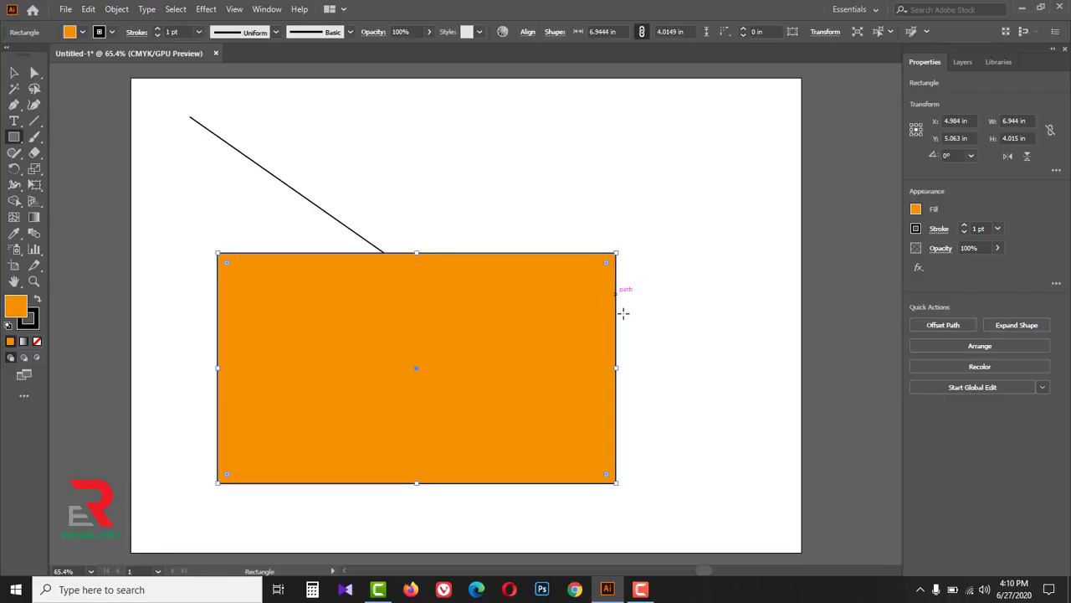
{"action": "left_click", "coordinate": [112, 32]}
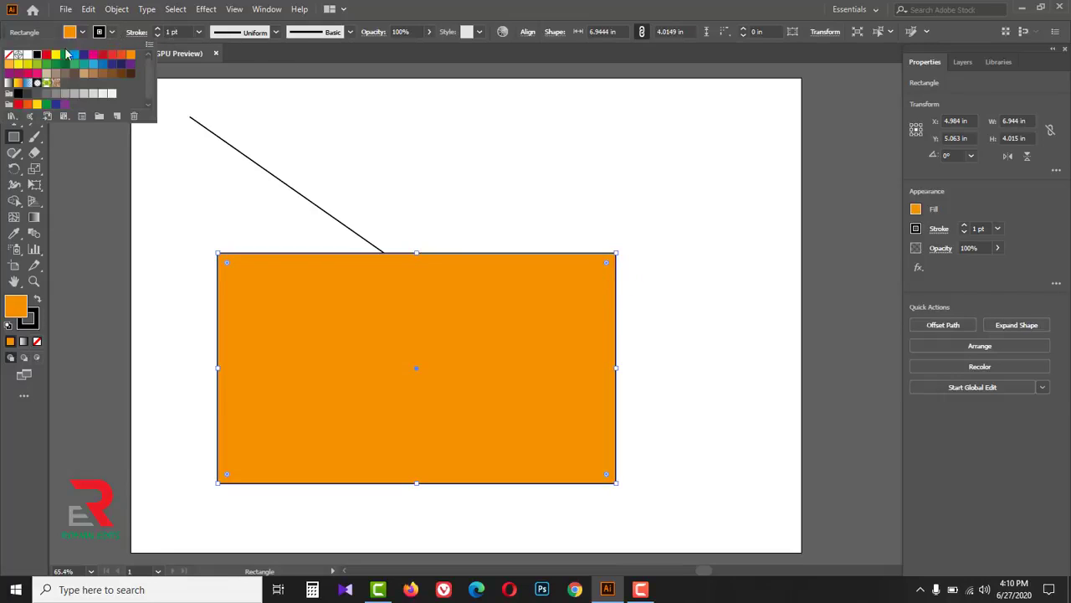
{"action": "left_click", "coordinate": [10, 55]}
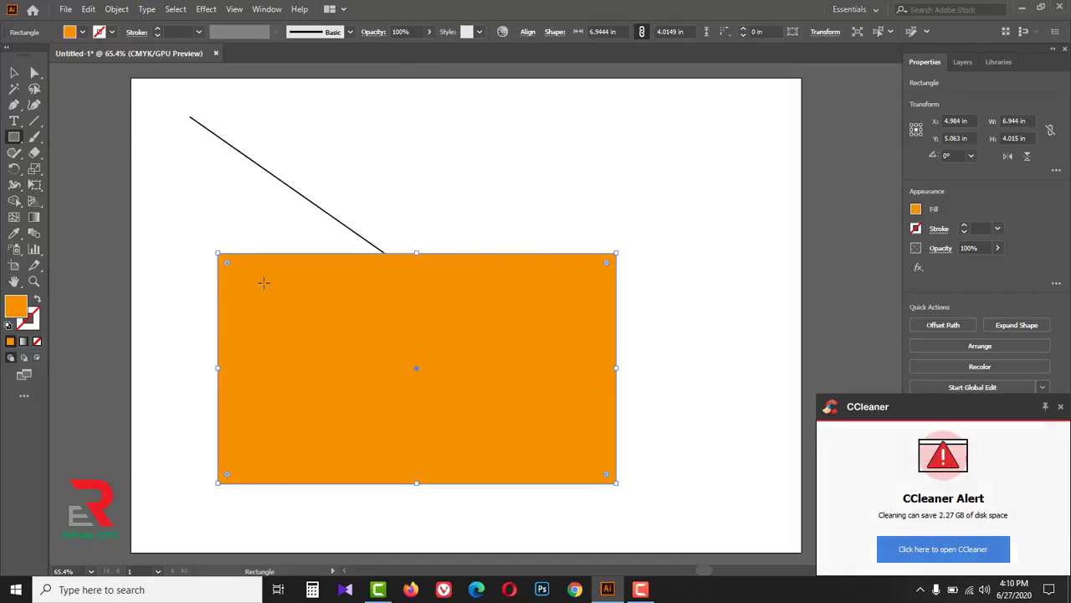
Send the orange rectangle to the back so it sits behind the line segments
{"action": "right_click", "coordinate": [284, 310]}
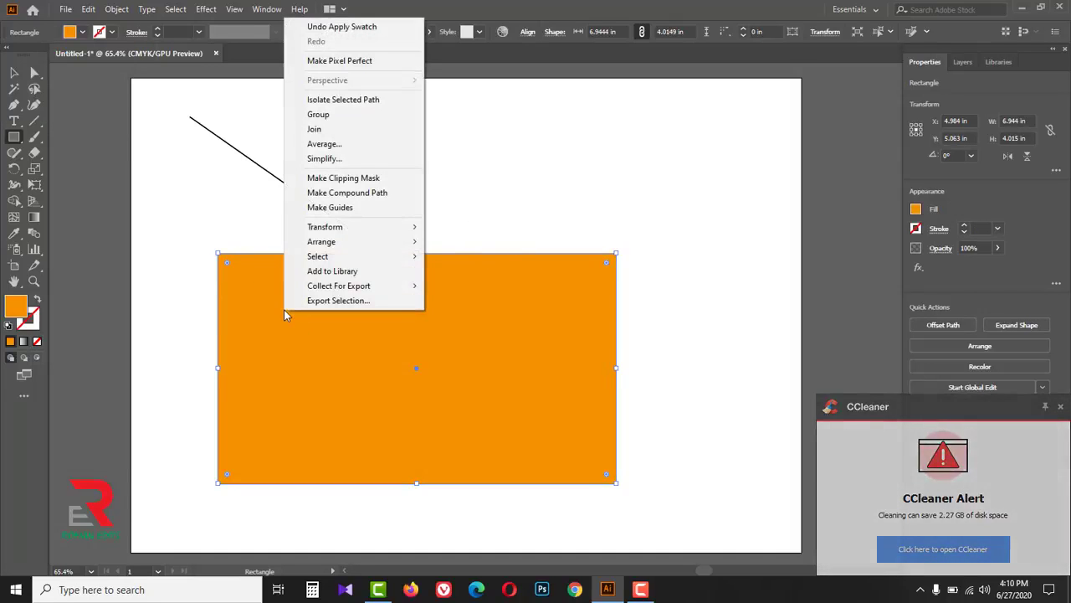
{"action": "mouse_move", "coordinate": [348, 243]}
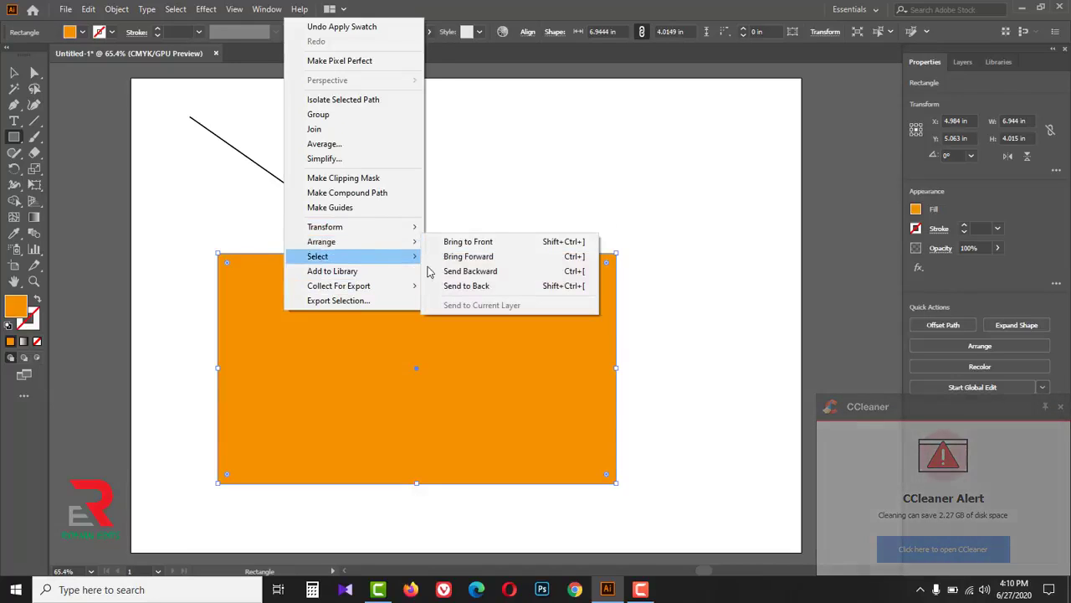
{"action": "left_click", "coordinate": [471, 287]}
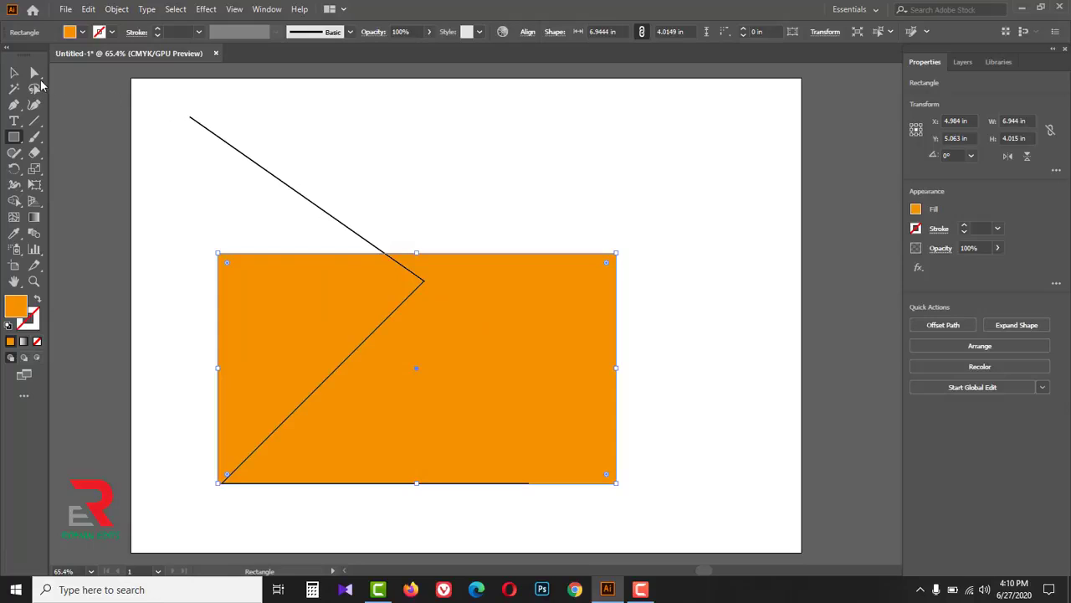
Reshape the orange rectangle with Direct Selection, moving its upper-left and lower-left corners onto the upper and lower ends of the 45° line
{"action": "left_click_drag", "start_coordinate": [34, 73], "coordinate": [88, 77]}
{"action": "left_click_drag", "start_coordinate": [185, 236], "coordinate": [424, 283]}
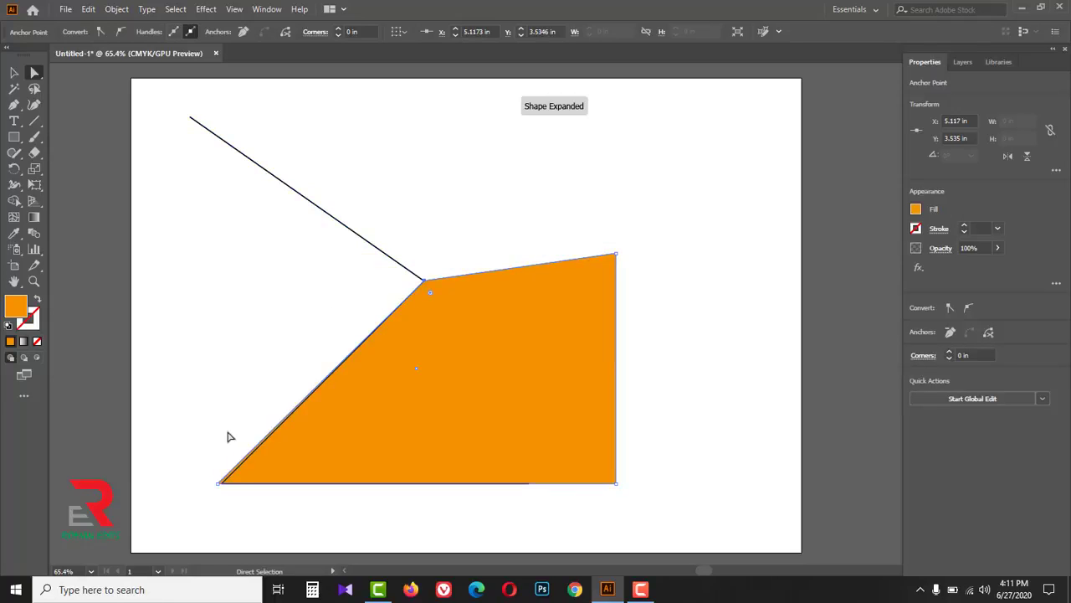
{"action": "key", "text": "ctrl+1"}
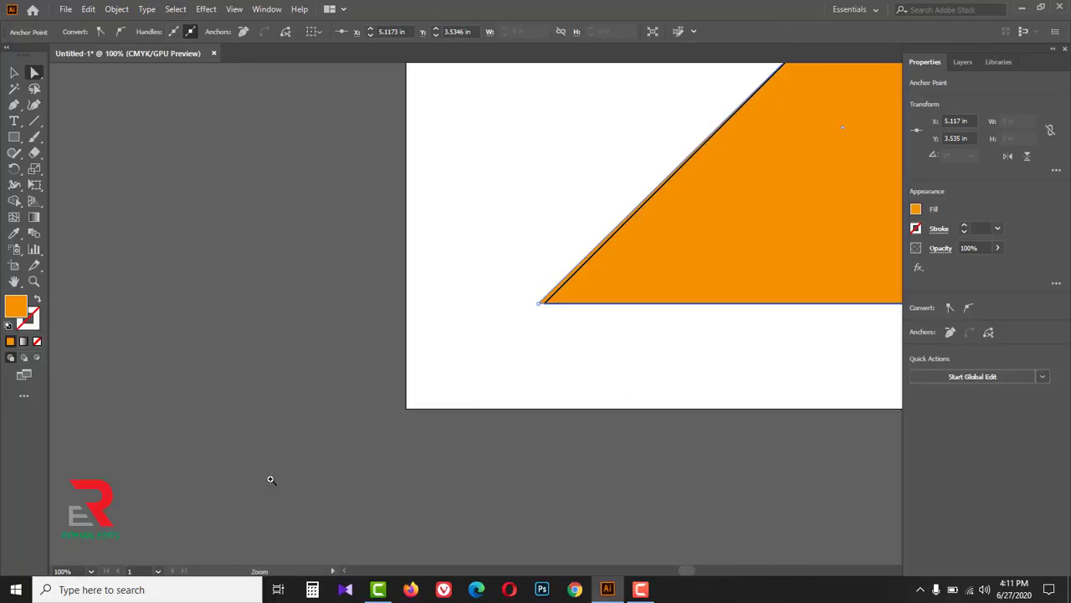
{"action": "left_click", "coordinate": [543, 301]}
{"action": "left_click", "coordinate": [586, 319]}
{"action": "left_click", "coordinate": [538, 306]}
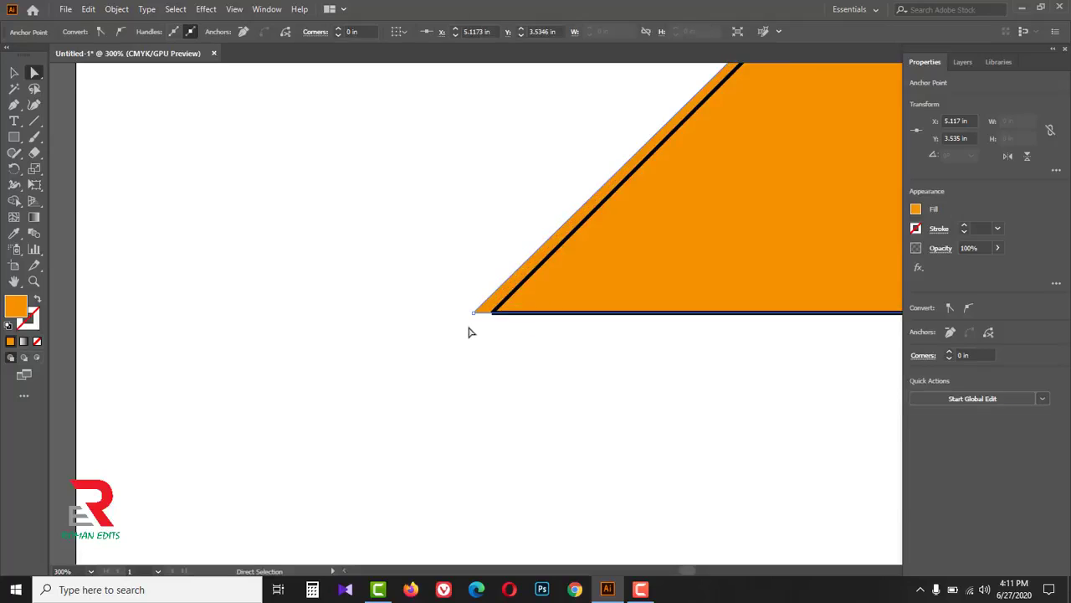
{"action": "left_click_drag", "start_coordinate": [473, 317], "coordinate": [492, 316]}
Delete the 145° line above the orange shape and leave nothing selected
{"action": "key", "text": "ctrl+1"}
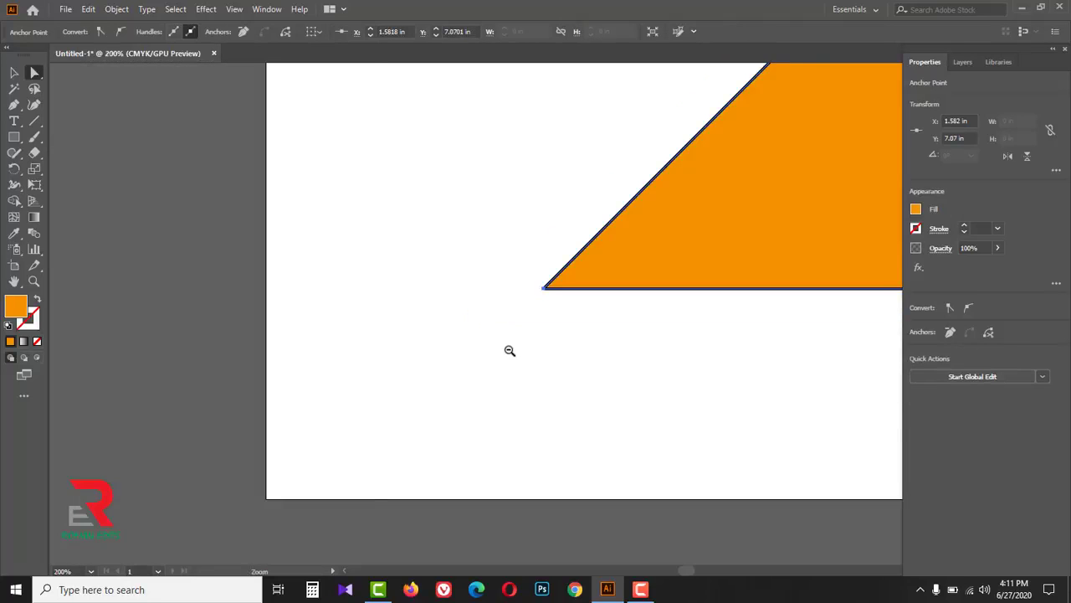
{"action": "left_click_drag", "start_coordinate": [706, 289], "coordinate": [366, 421]}
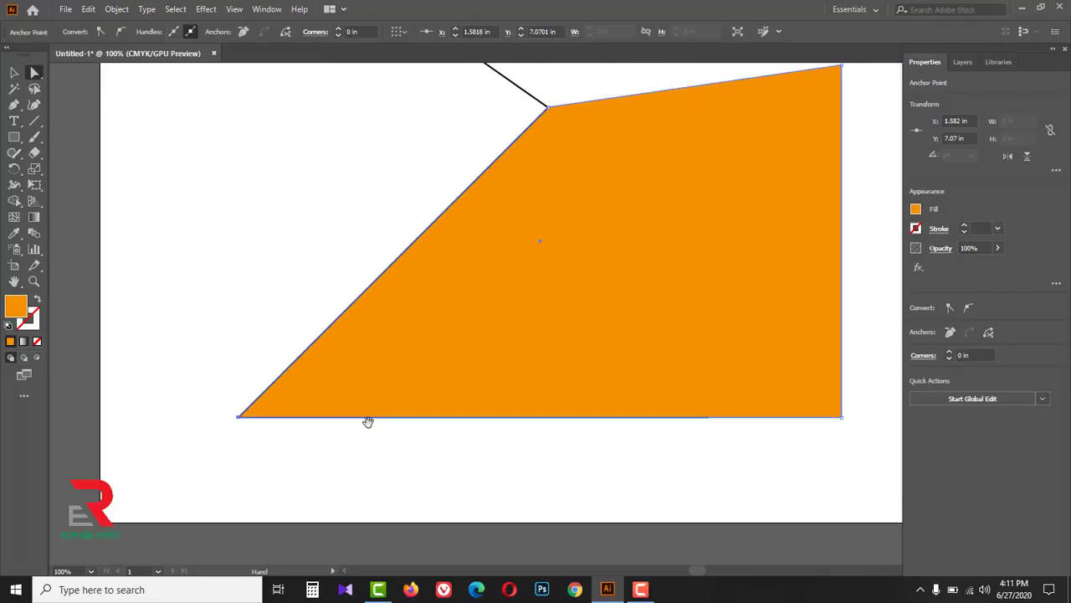
{"action": "left_click", "coordinate": [396, 388], "text": "alt"}
{"action": "left_click_drag", "start_coordinate": [626, 282], "coordinate": [372, 394]}
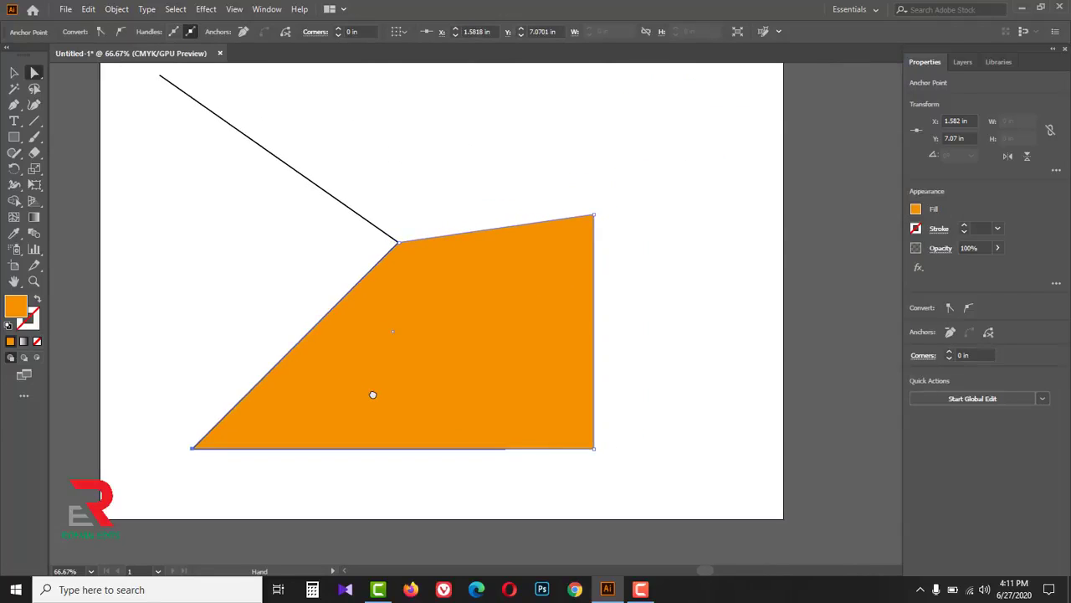
{"action": "left_click", "coordinate": [171, 191]}
{"action": "left_click_drag", "start_coordinate": [157, 159], "coordinate": [261, 137]}
{"action": "key", "text": "Delete"}
{"action": "key", "text": "v"}
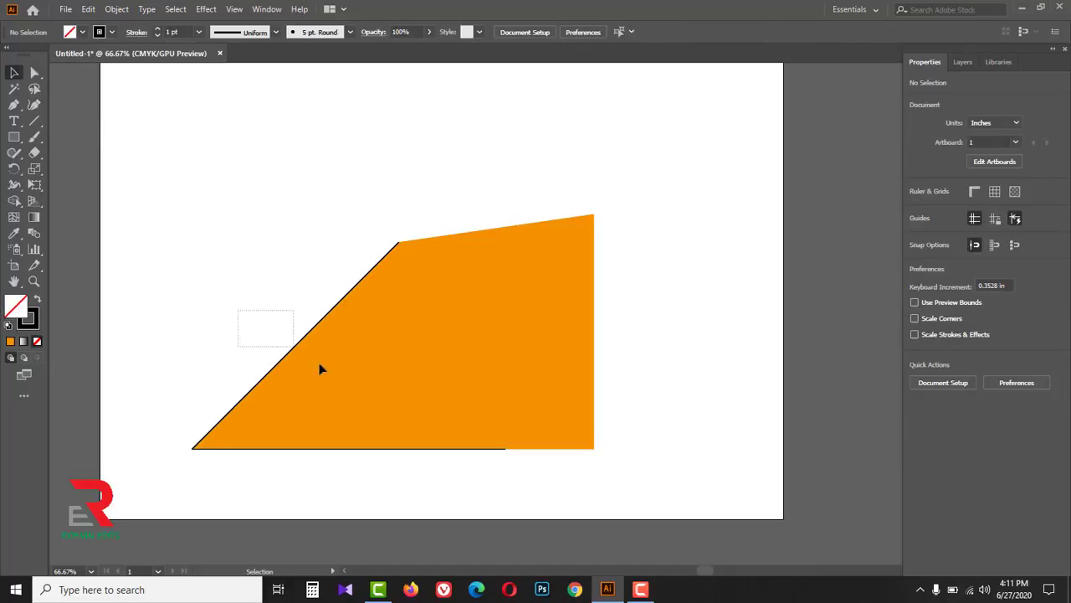
{"action": "left_click", "coordinate": [287, 354]}
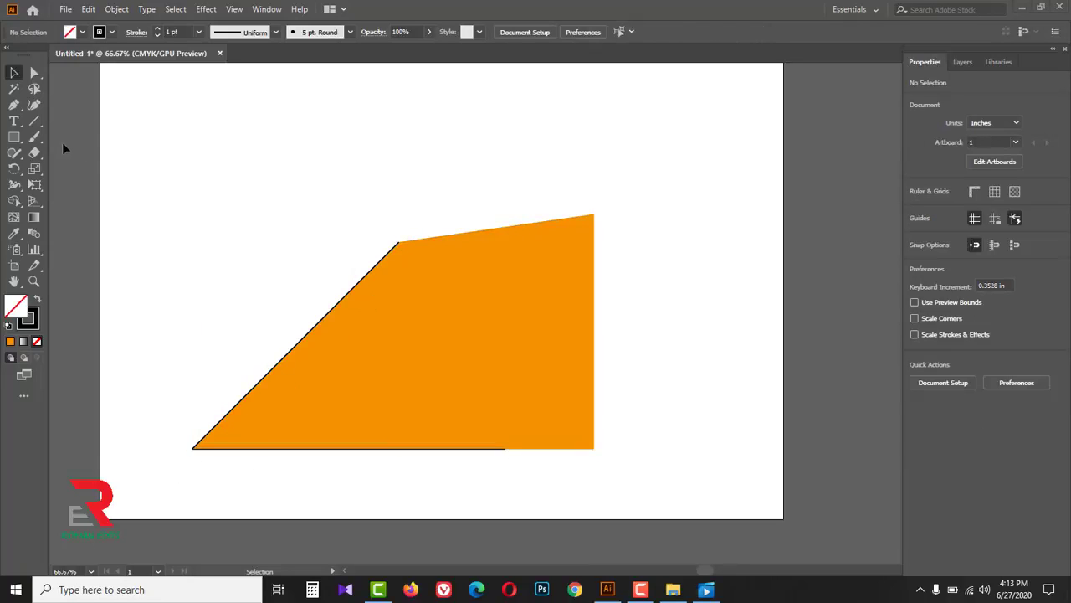
Draw a thin horizontal rectangle about 6.21 by 0.06 in above the orange shape
{"action": "left_click", "coordinate": [13, 138]}
{"action": "left_click_drag", "start_coordinate": [13, 140], "coordinate": [82, 141]}
{"action": "left_click_drag", "start_coordinate": [227, 165], "coordinate": [590, 169]}
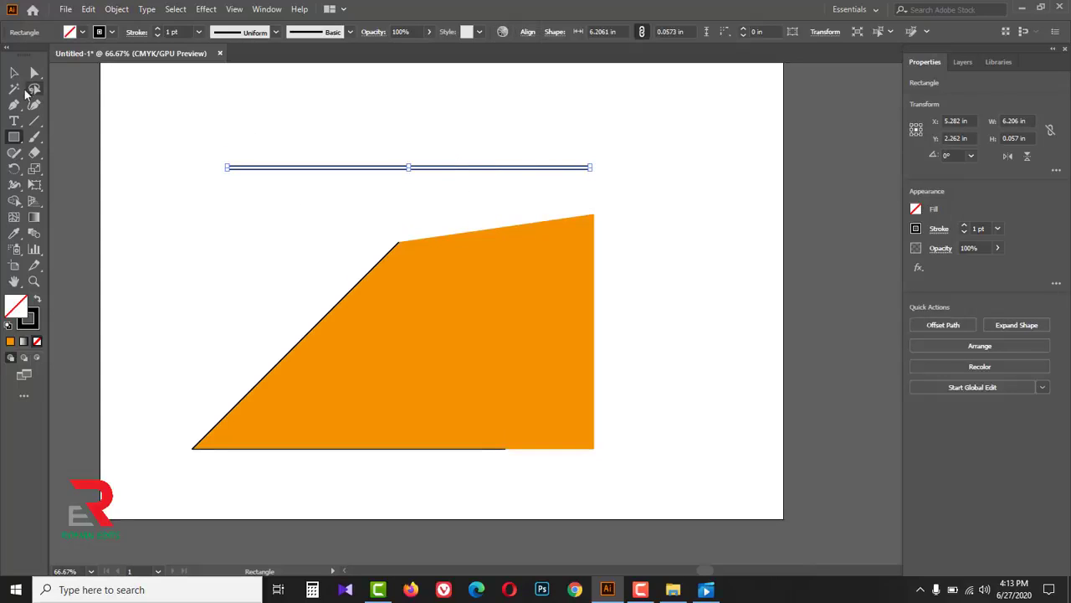
Fill the thin rectangle with dark blue and set its stroke to None
{"action": "left_click", "coordinate": [70, 33]}
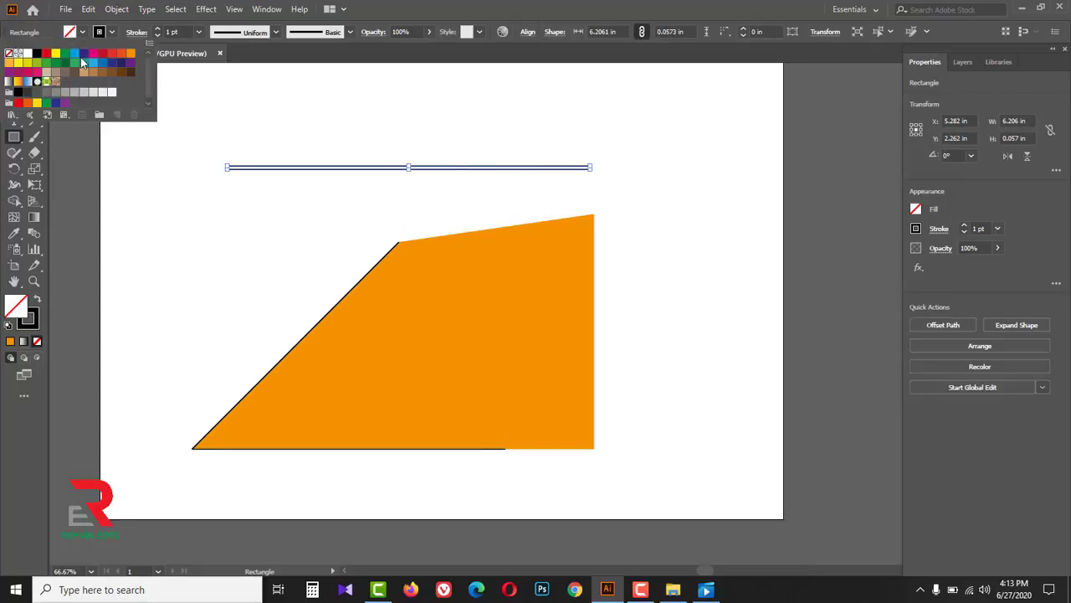
{"action": "left_click", "coordinate": [83, 54]}
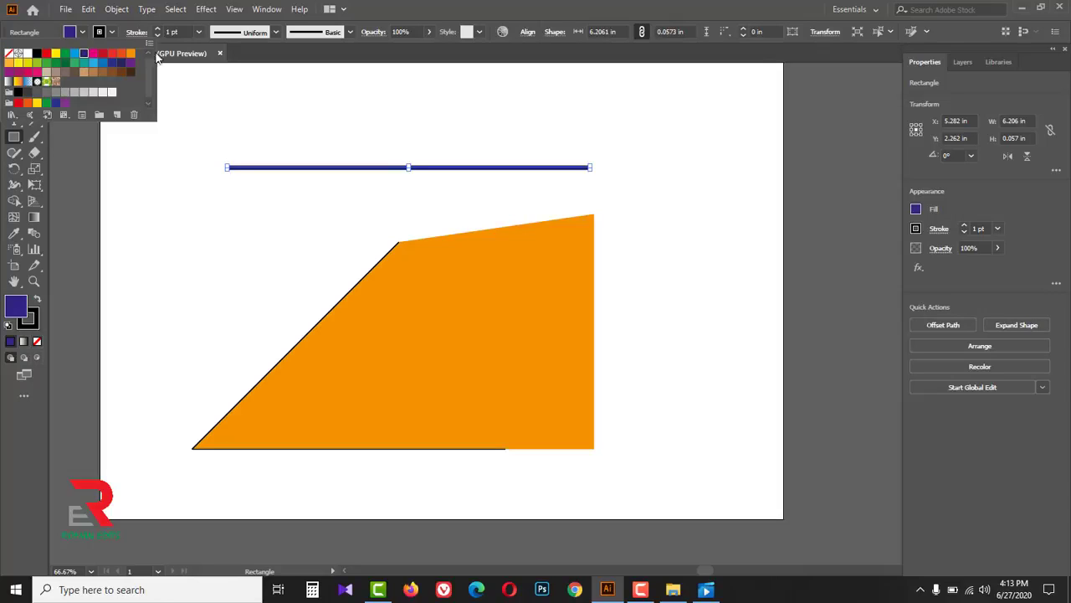
{"action": "left_click", "coordinate": [113, 33]}
{"action": "left_click", "coordinate": [113, 32]}
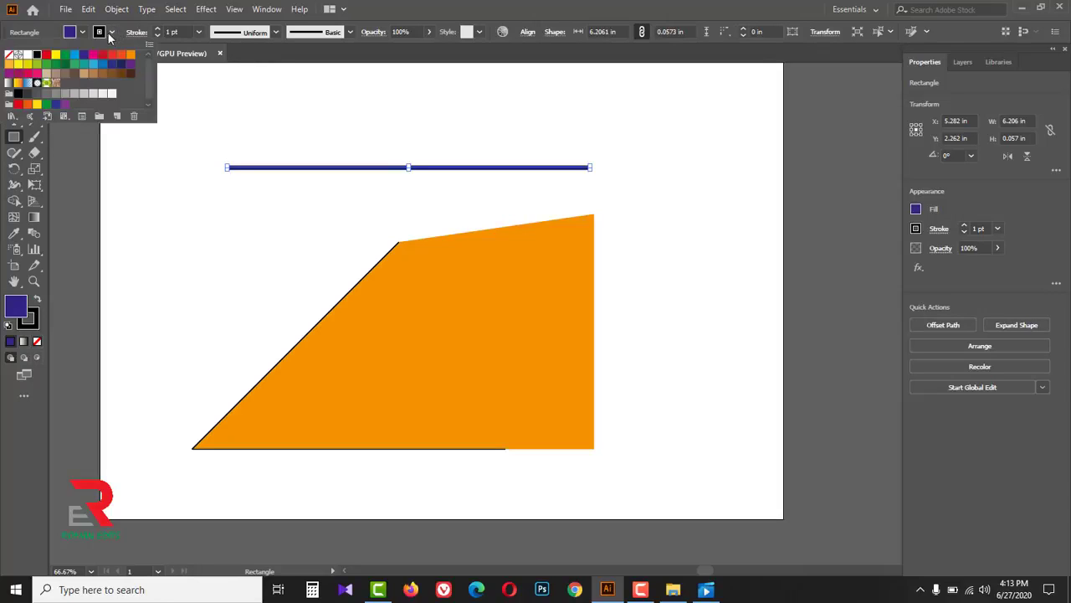
{"action": "left_click", "coordinate": [10, 61]}
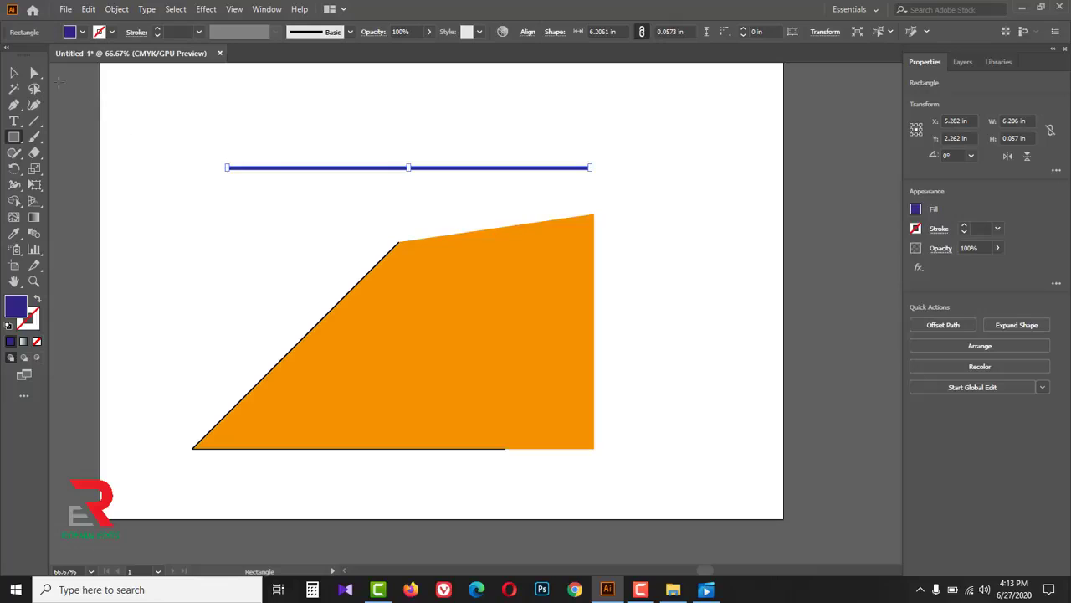
Select the thin blue rectangle above the orange shape and delete it
{"action": "left_click", "coordinate": [14, 74]}
{"action": "left_click_drag", "start_coordinate": [187, 142], "coordinate": [605, 193]}
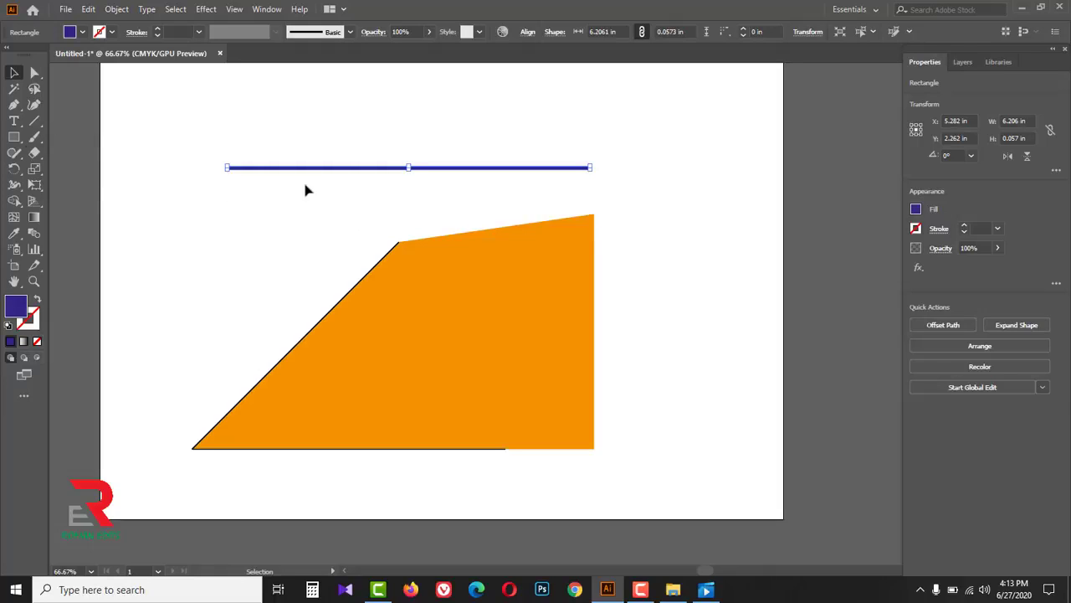
{"action": "left_click_drag", "start_coordinate": [170, 137], "coordinate": [702, 205]}
{"action": "key", "text": "Delete"}
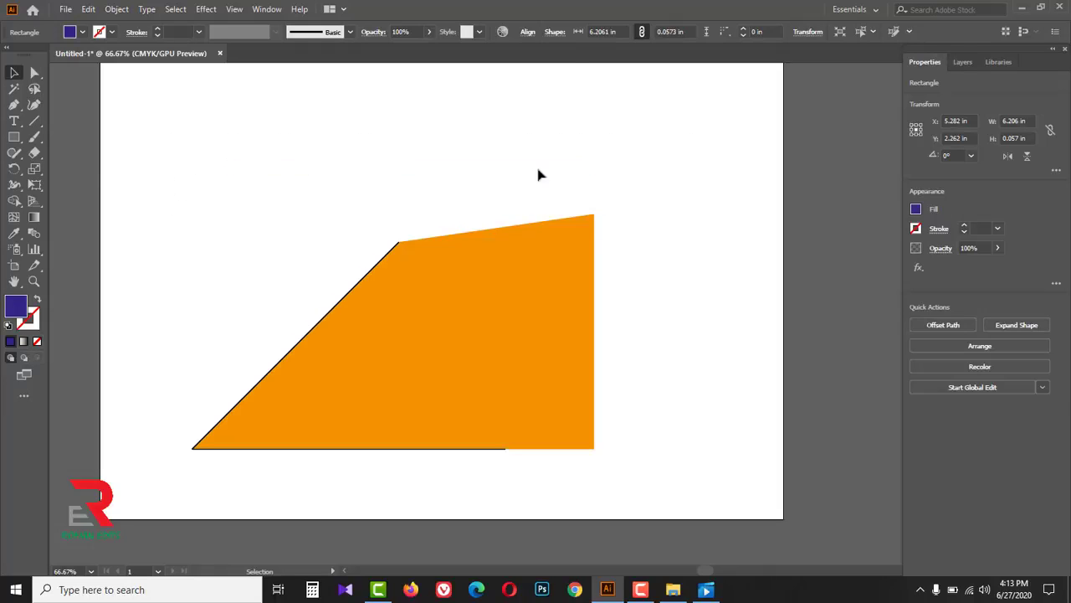
Clear the orange shape and the remaining lines from the artboard
{"action": "left_click_drag", "start_coordinate": [35, 121], "coordinate": [77, 121]}
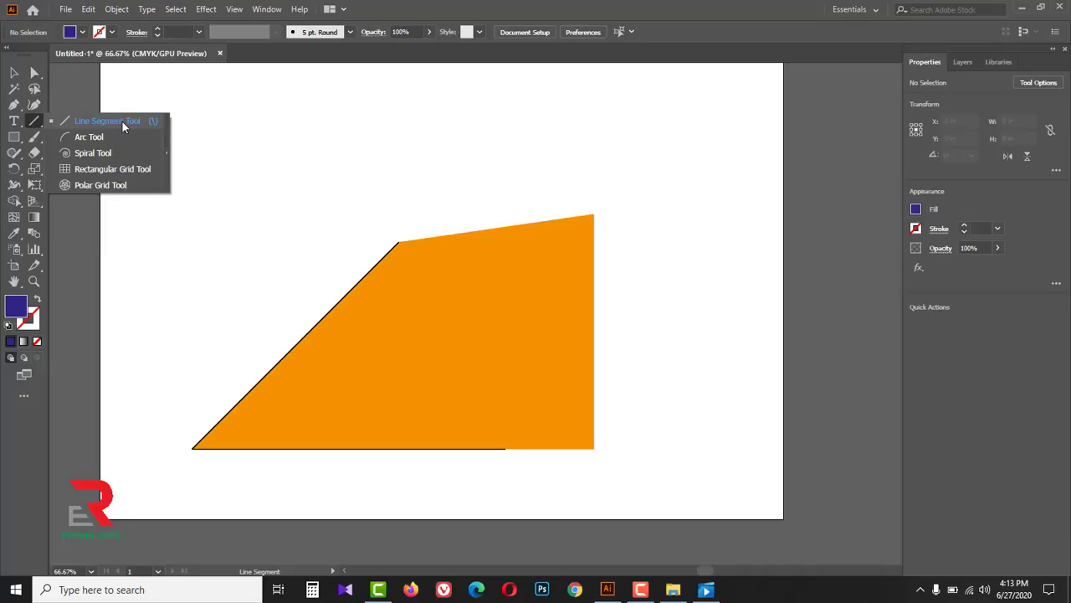
{"action": "left_click_drag", "start_coordinate": [122, 121], "coordinate": [121, 121]}
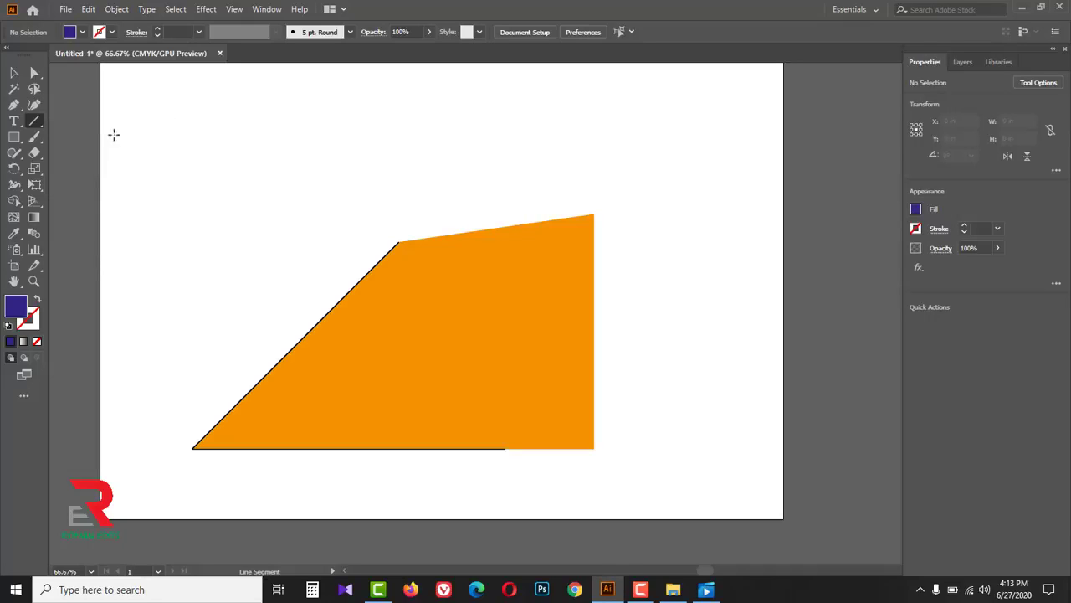
{"action": "left_click", "coordinate": [14, 74]}
{"action": "left_click_drag", "start_coordinate": [172, 187], "coordinate": [655, 485]}
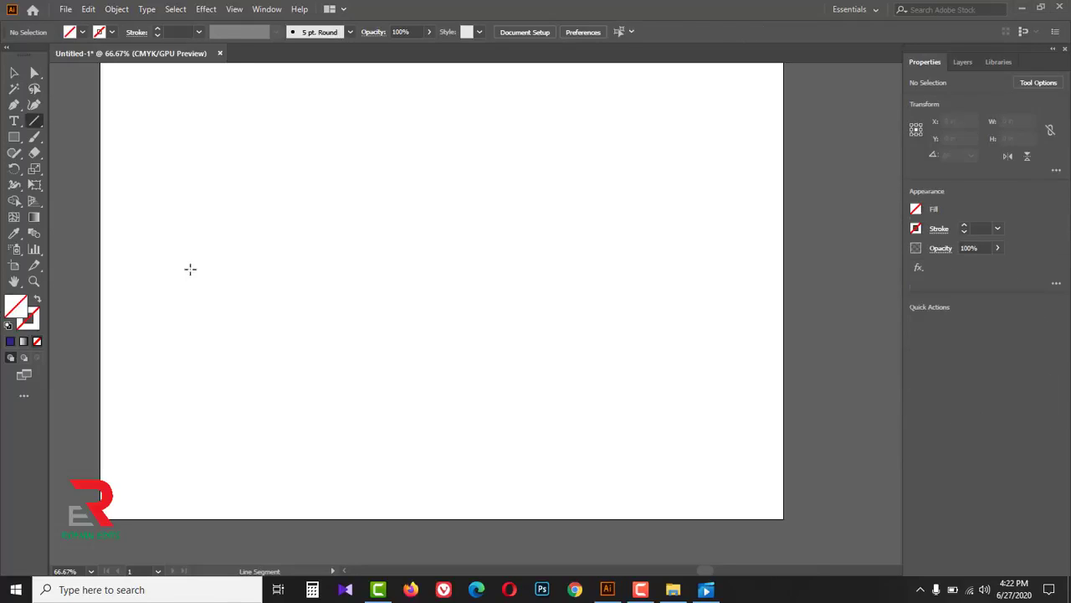
Add an open arc 5 in long on both axes, based along the X Axis with slope 64 and no fill
{"action": "left_click_drag", "start_coordinate": [36, 125], "coordinate": [36, 125]}
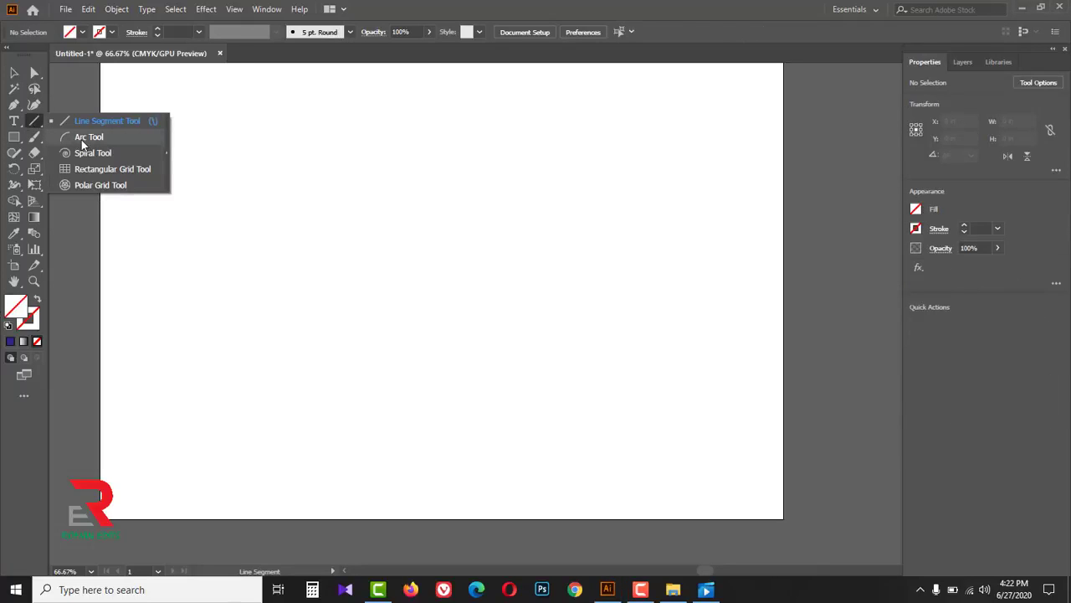
{"action": "left_click", "coordinate": [83, 140]}
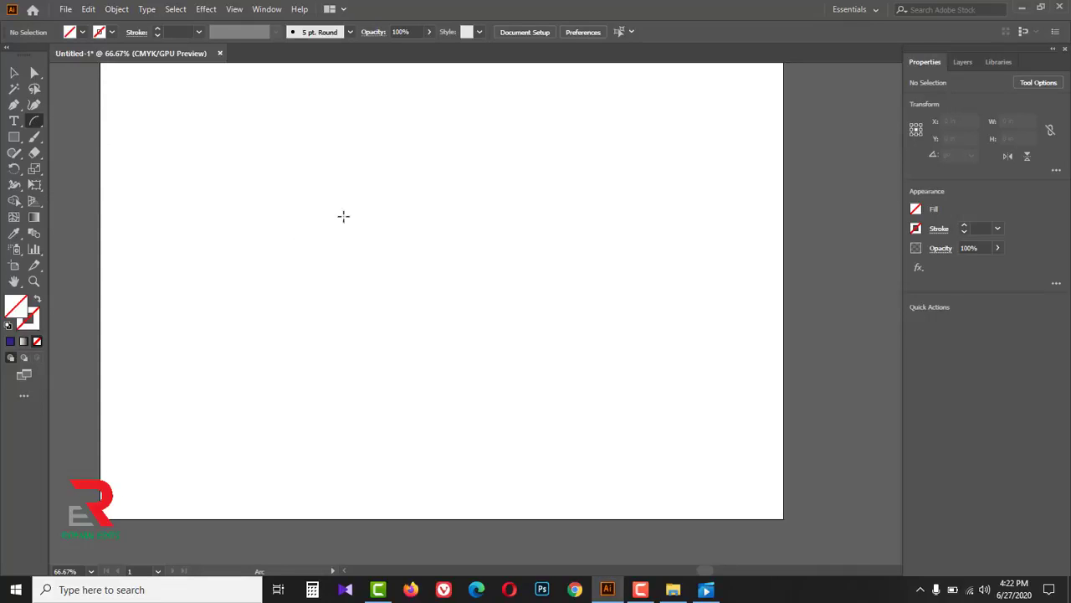
{"action": "left_click", "coordinate": [332, 235]}
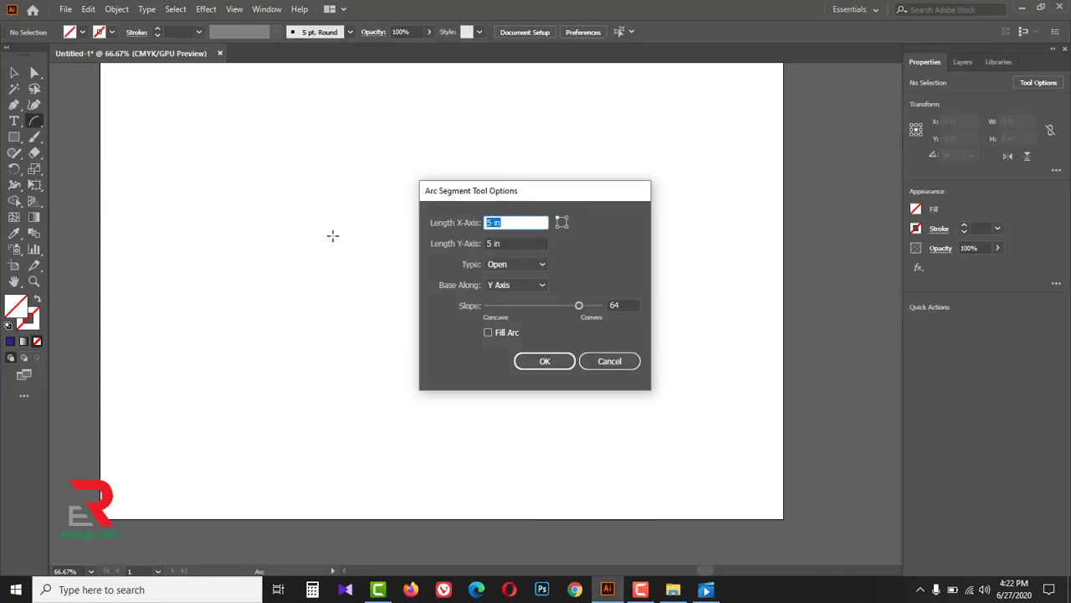
{"action": "left_click", "coordinate": [541, 288]}
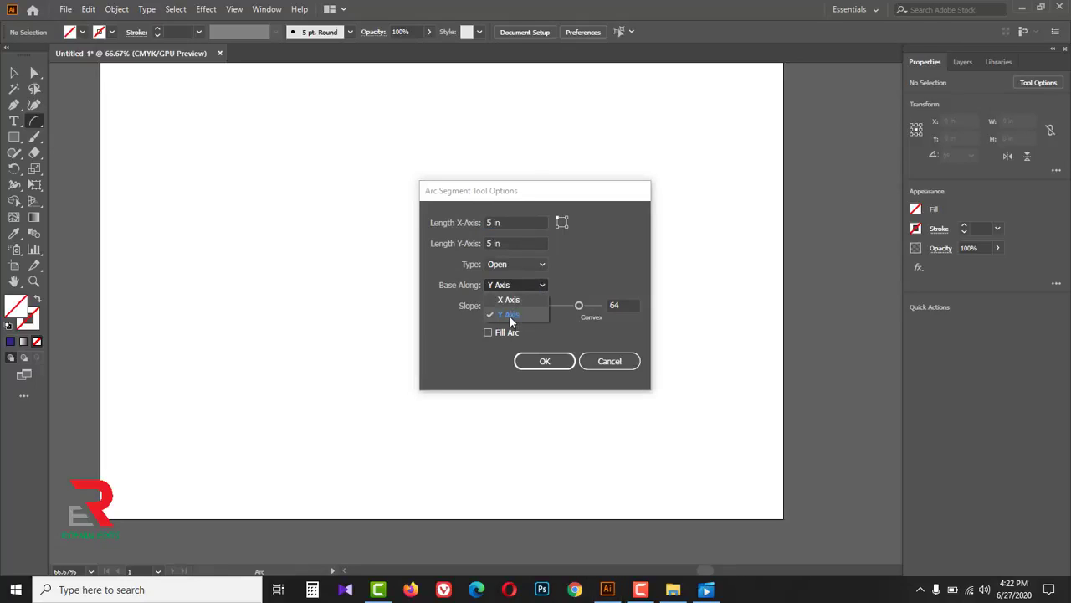
{"action": "left_click", "coordinate": [510, 301]}
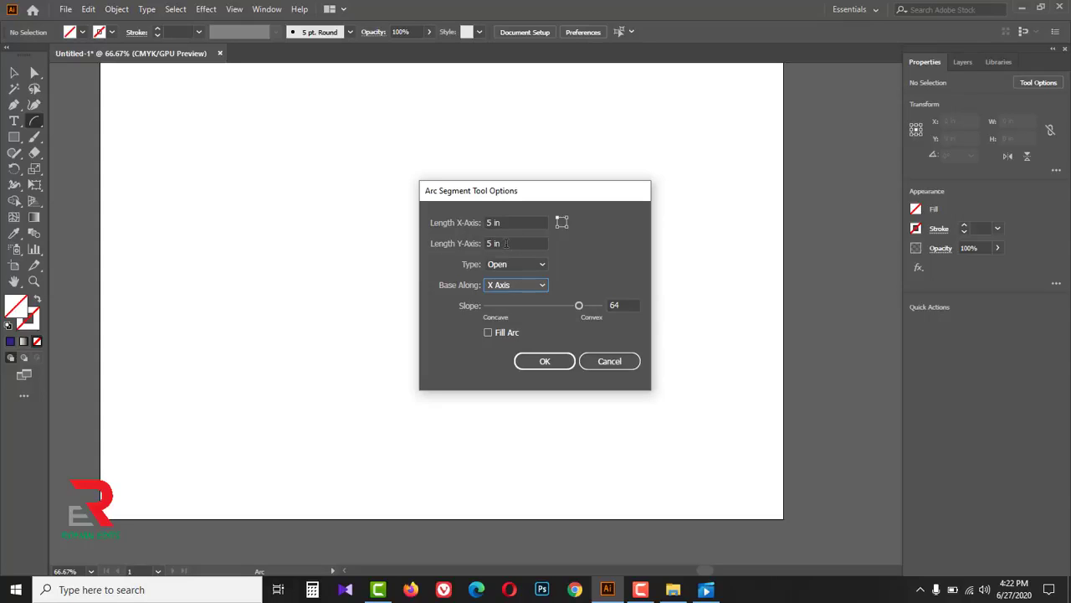
{"action": "left_click", "coordinate": [545, 362]}
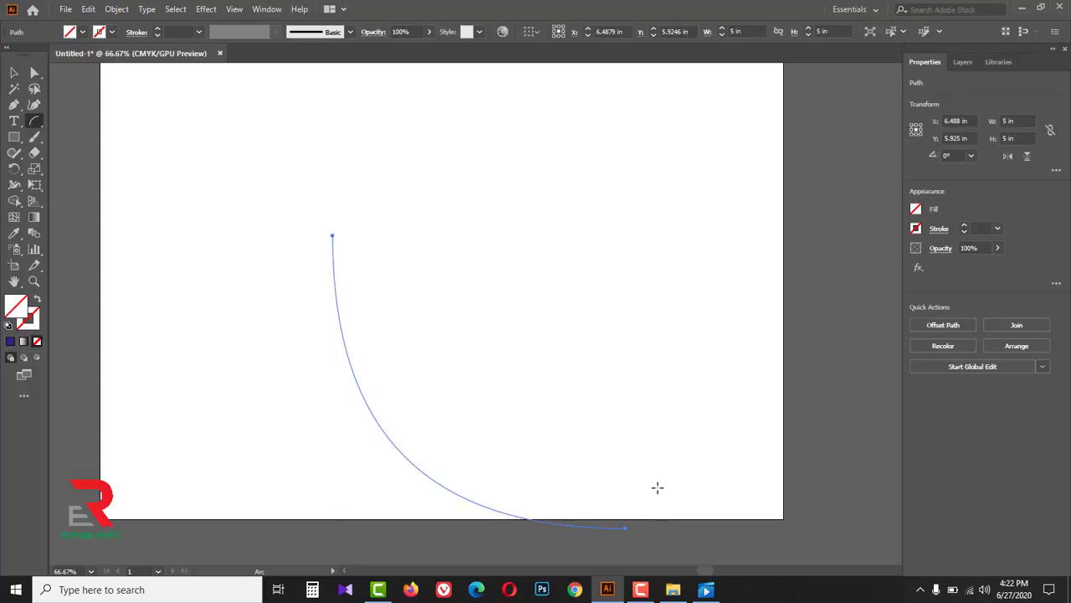
Add a second open 5 by 5 in arc to the right of the first, based along the Y Axis
{"action": "left_click", "coordinate": [543, 216]}
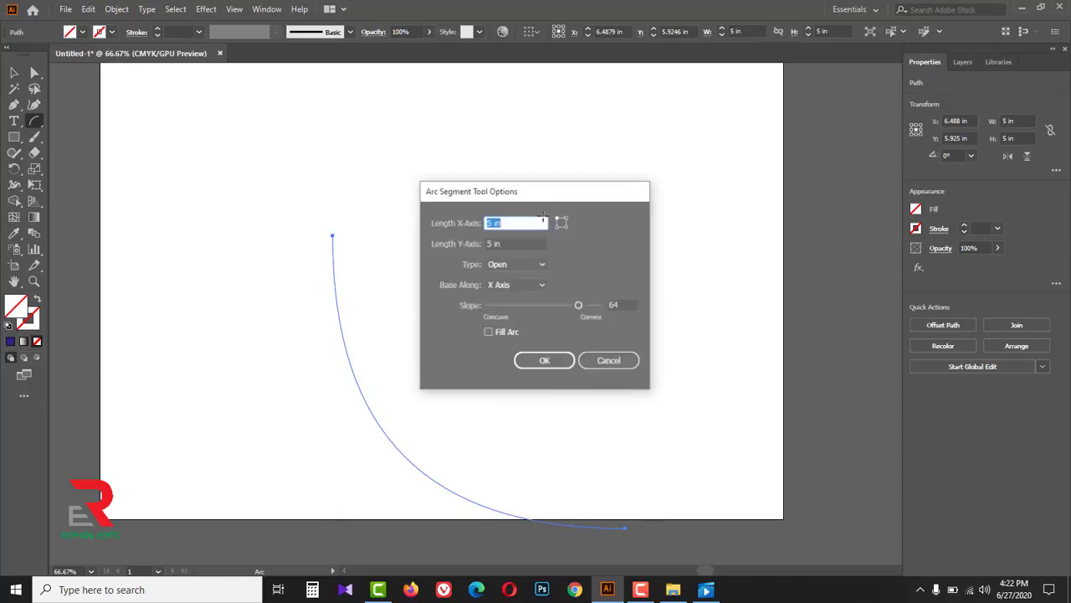
{"action": "left_click", "coordinate": [541, 287]}
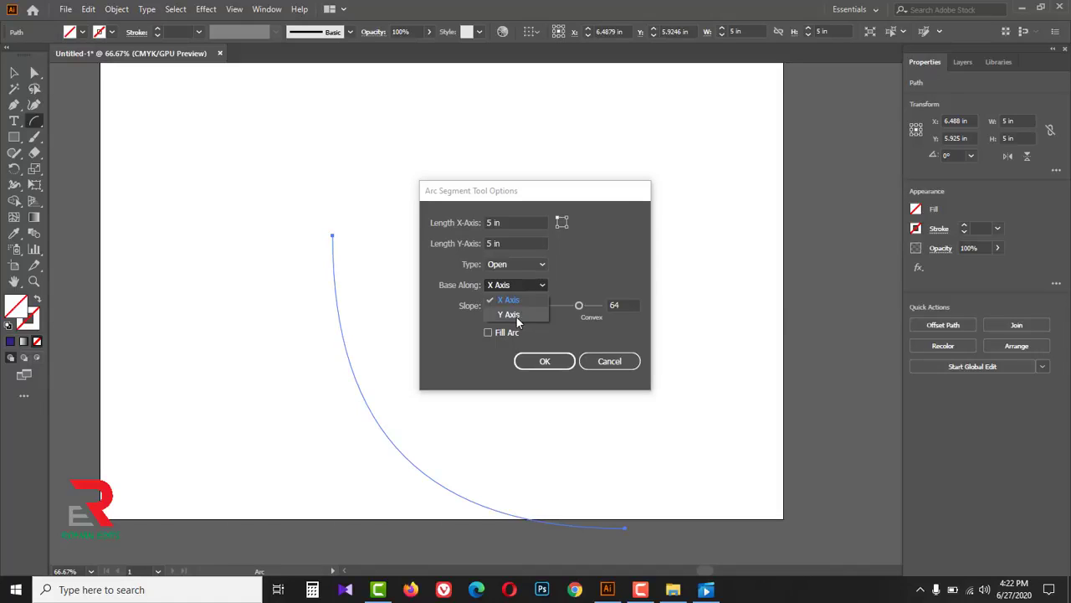
{"action": "left_click", "coordinate": [517, 317]}
{"action": "left_click", "coordinate": [545, 361]}
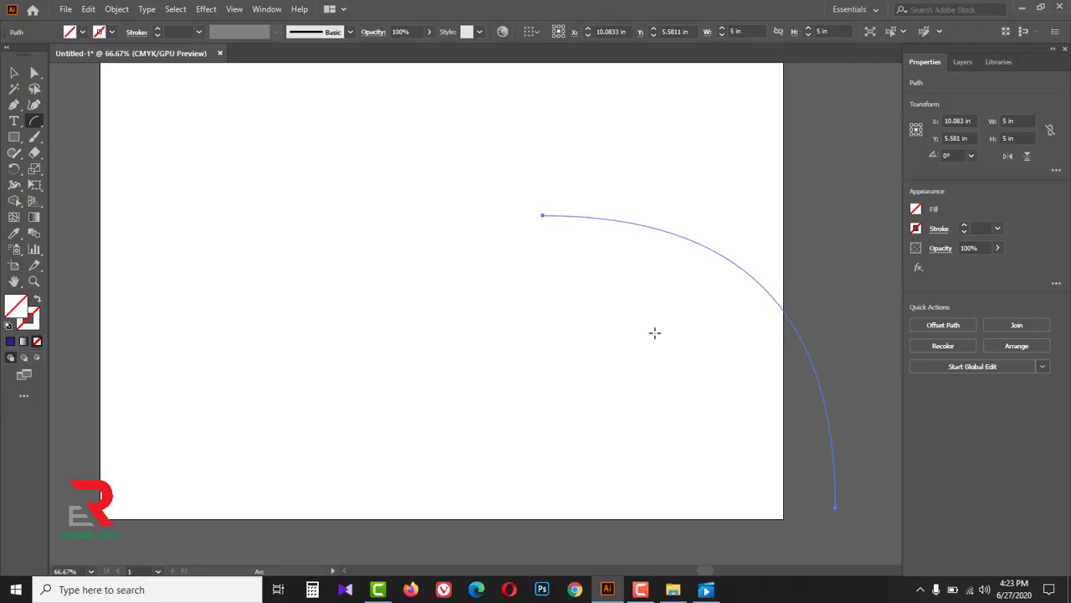
Rotate the second arc freehand to an angle of about 206°
{"action": "key", "text": "r"}
{"action": "left_click_drag", "start_coordinate": [545, 176], "coordinate": [727, 386]}
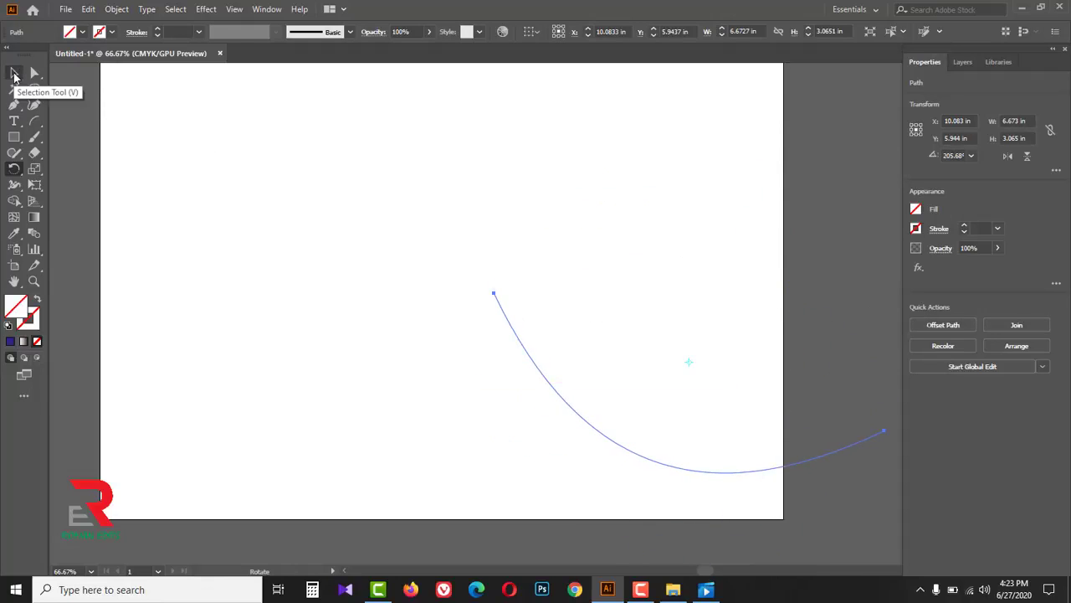
{"action": "left_click_drag", "start_coordinate": [34, 121], "coordinate": [88, 146]}
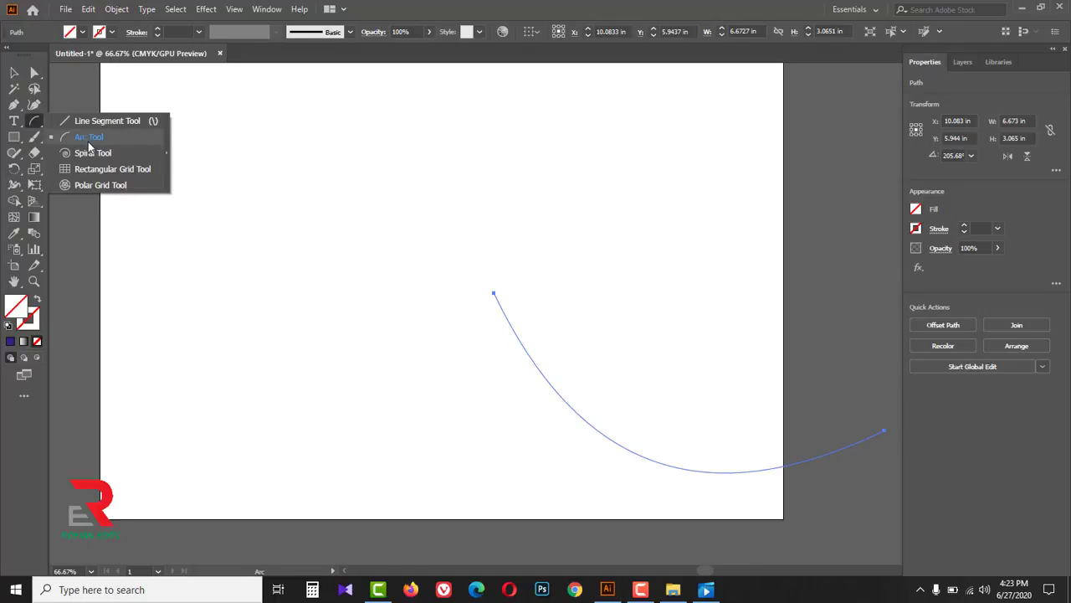
{"action": "left_click", "coordinate": [36, 123]}
Select both arcs and delete them from the artboard
{"action": "left_click", "coordinate": [14, 73]}
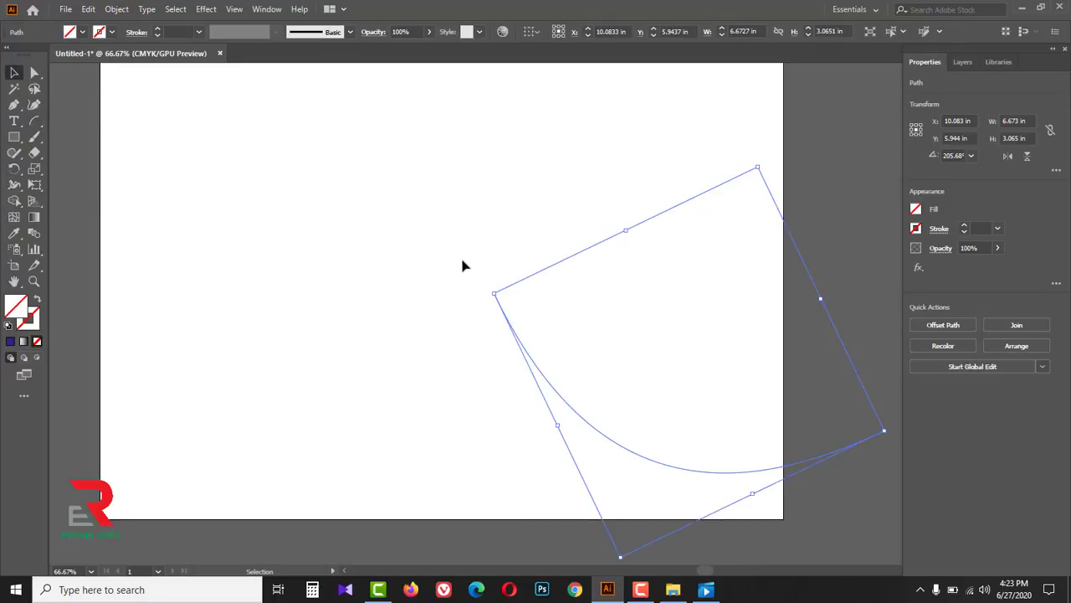
{"action": "key", "text": "Delete"}
{"action": "left_click_drag", "start_coordinate": [371, 210], "coordinate": [682, 417]}
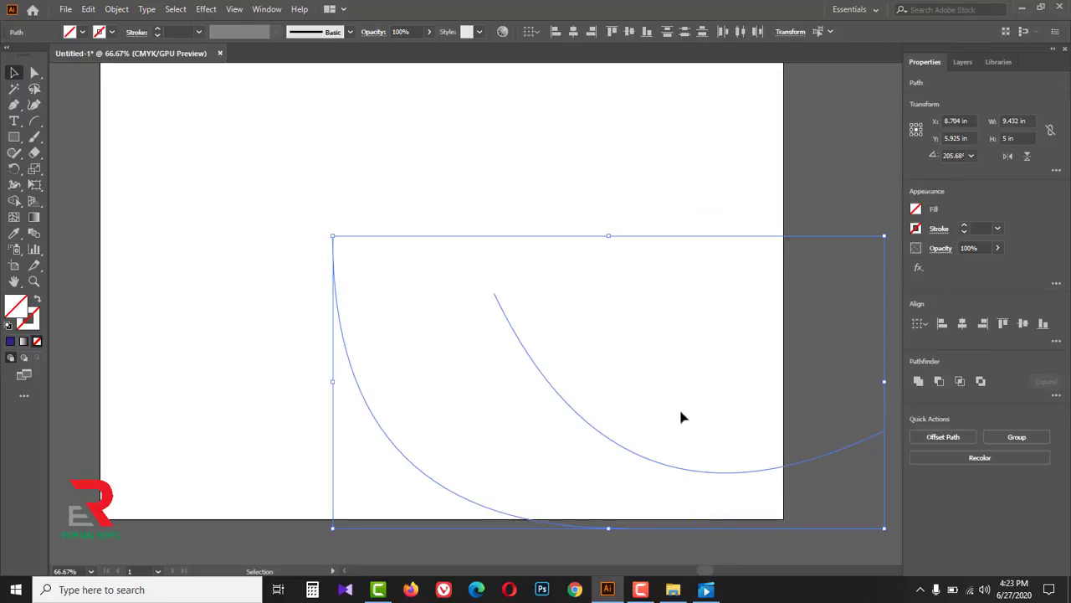
{"action": "key", "text": "Delete"}
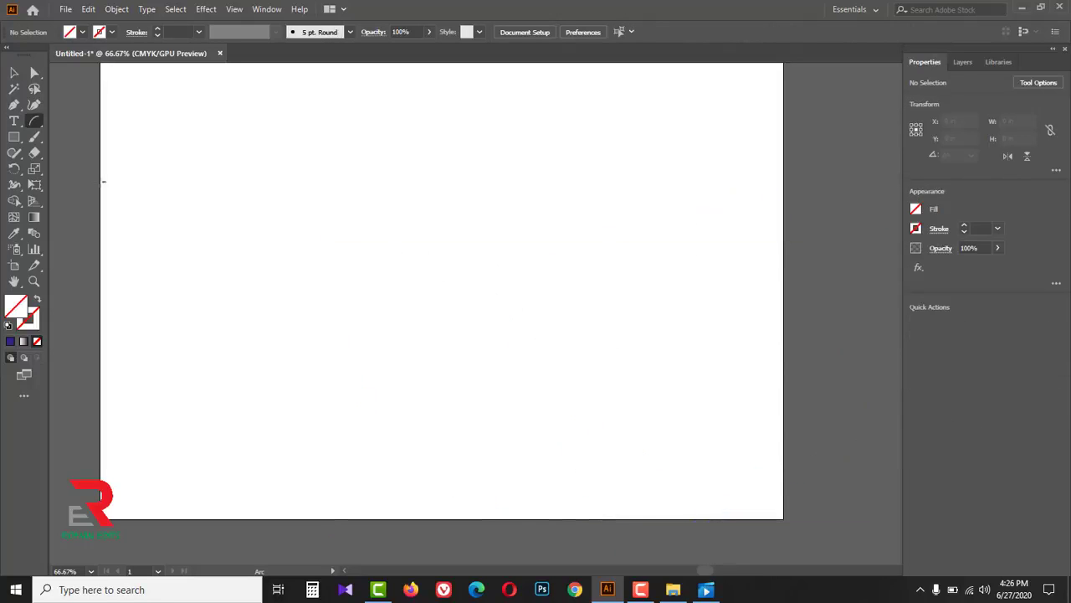
Try a spiral with a 1.5399 in radius, 84% decay and 10 segments, and undo it
{"action": "left_click_drag", "start_coordinate": [35, 125], "coordinate": [90, 156]}
{"action": "left_click", "coordinate": [338, 254]}
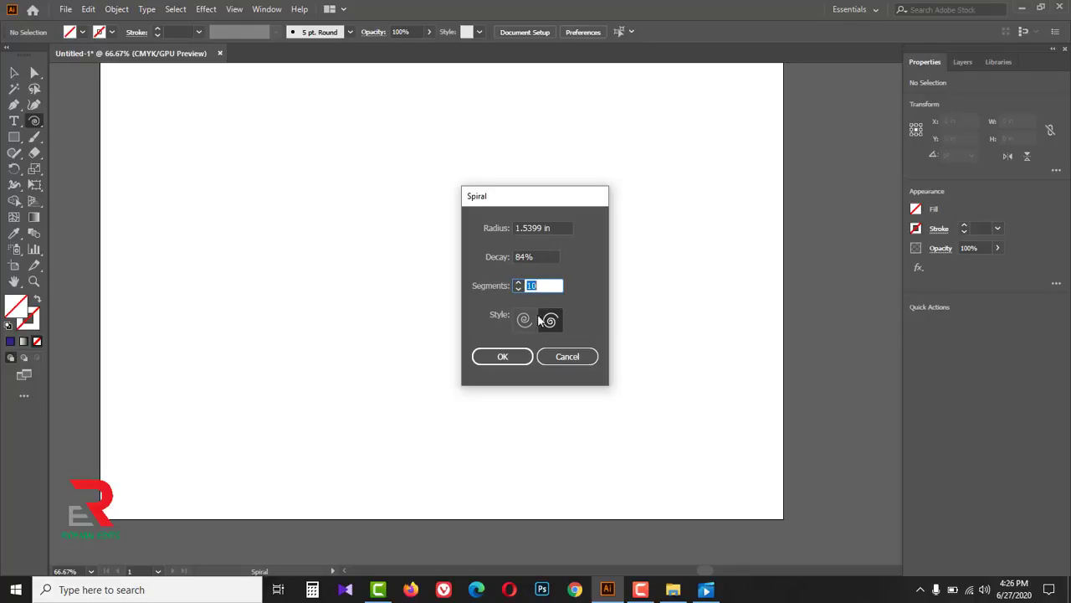
{"action": "left_click", "coordinate": [503, 356]}
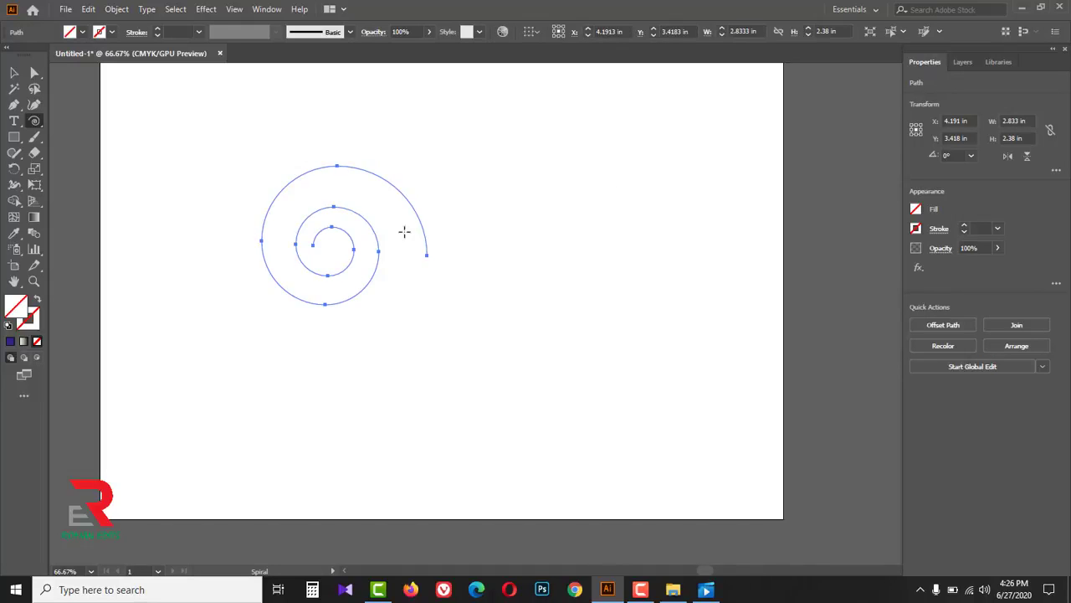
{"action": "key", "text": "ctrl+z"}
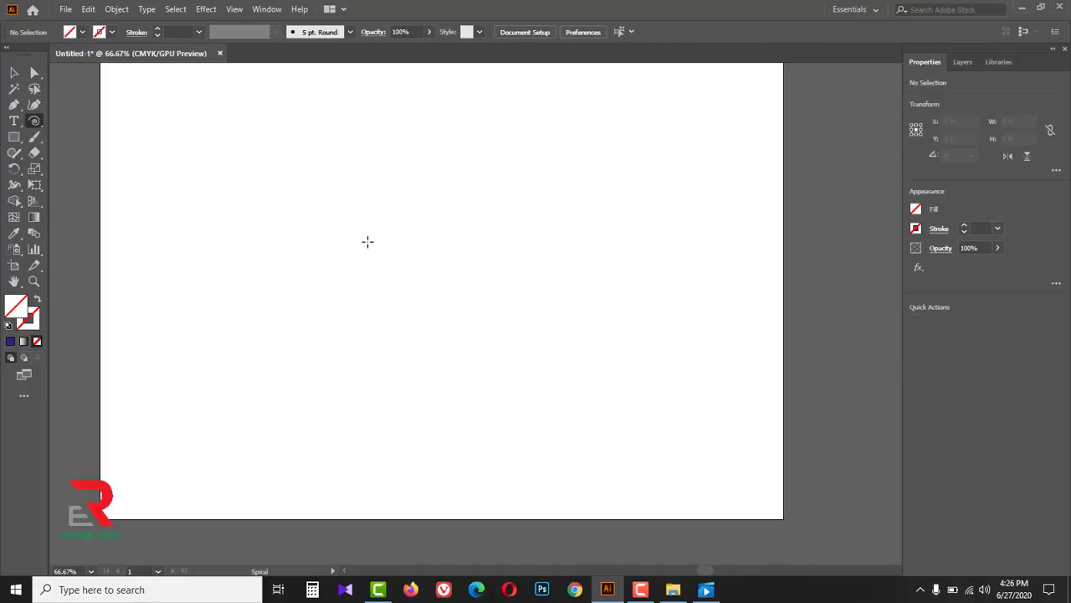
Try the 1.5399 in spiral with 50 segments instead, and undo it
{"action": "left_click", "coordinate": [367, 240]}
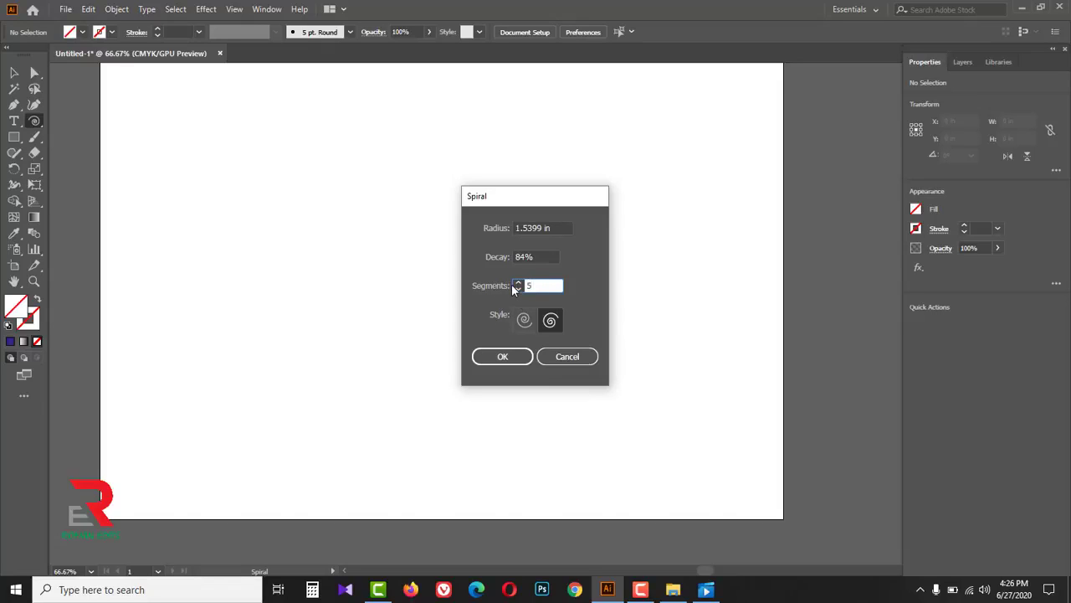
{"action": "type", "text": "50"}
{"action": "left_click", "coordinate": [503, 355]}
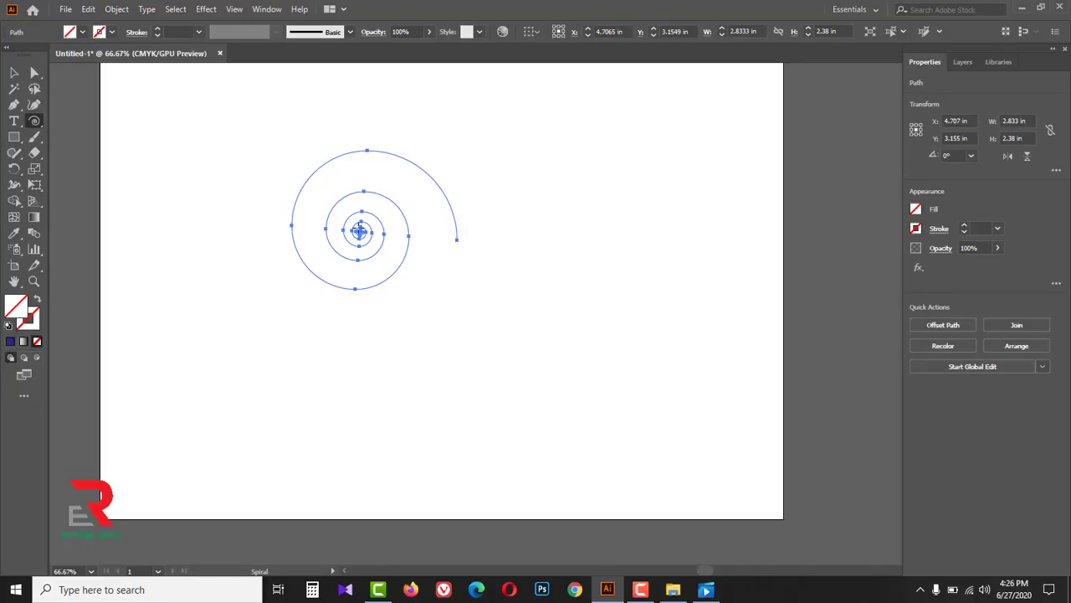
{"action": "key", "text": "ctrl+z"}
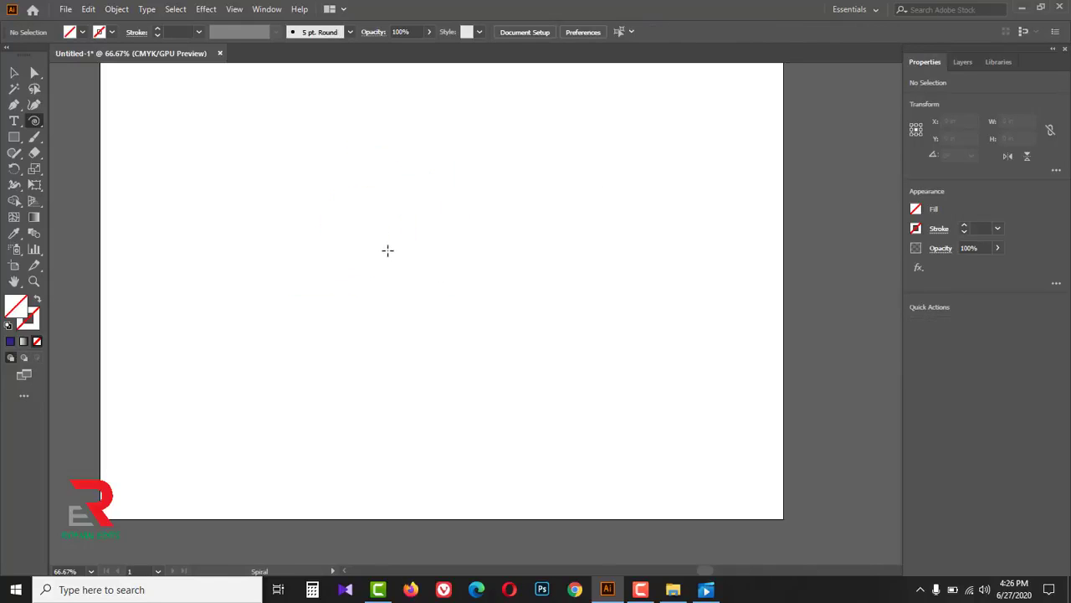
Try another 50-segment spiral with the second style option chosen, and undo it
{"action": "left_click", "coordinate": [371, 259]}
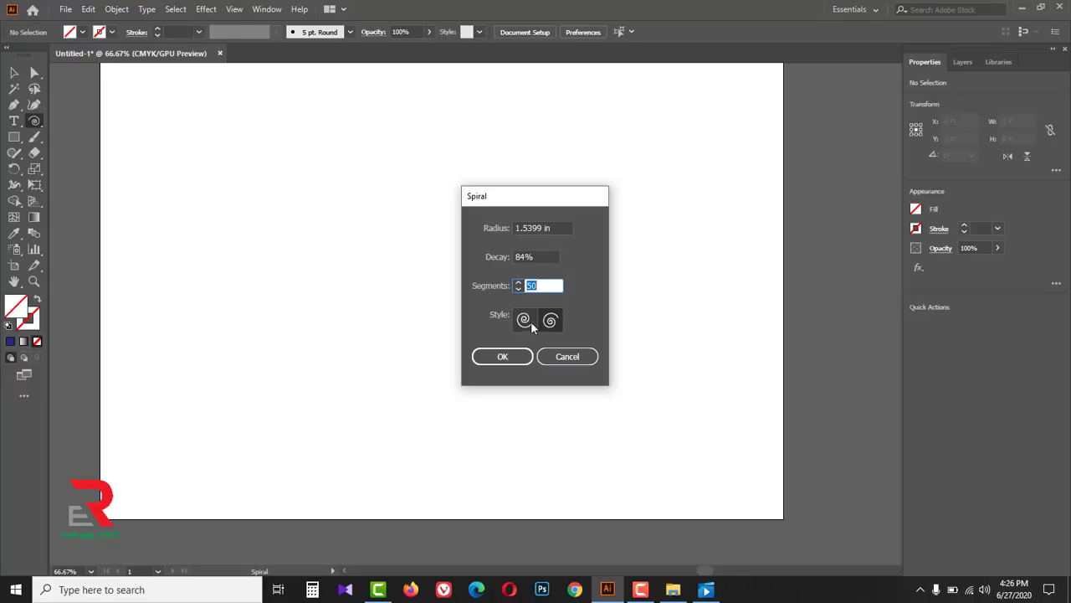
{"action": "left_click", "coordinate": [553, 325]}
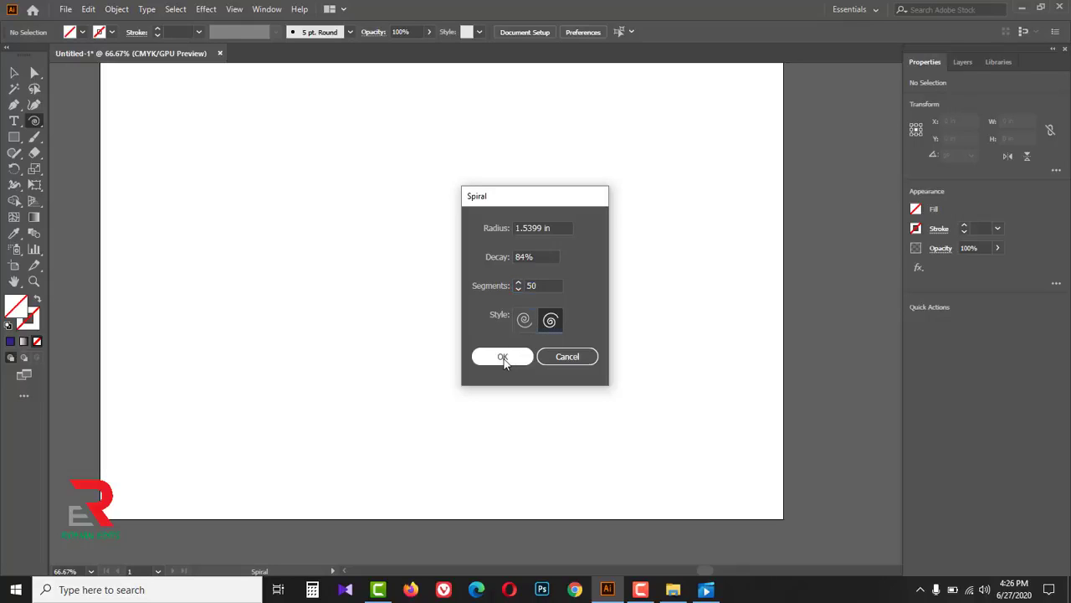
{"action": "left_click", "coordinate": [539, 285]}
{"action": "left_click", "coordinate": [502, 357]}
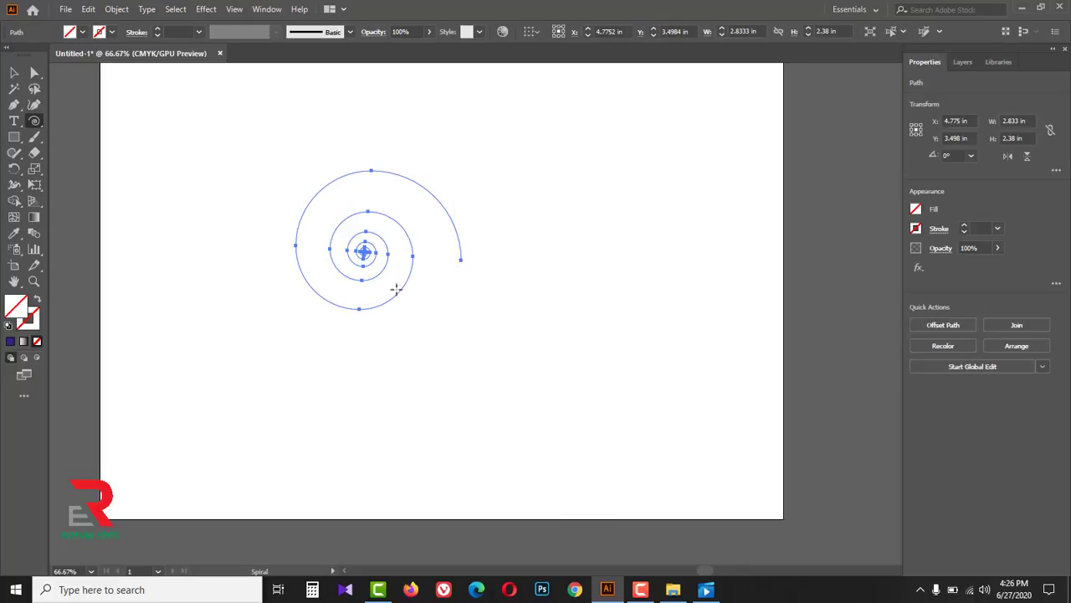
{"action": "key", "text": "ctrl+z"}
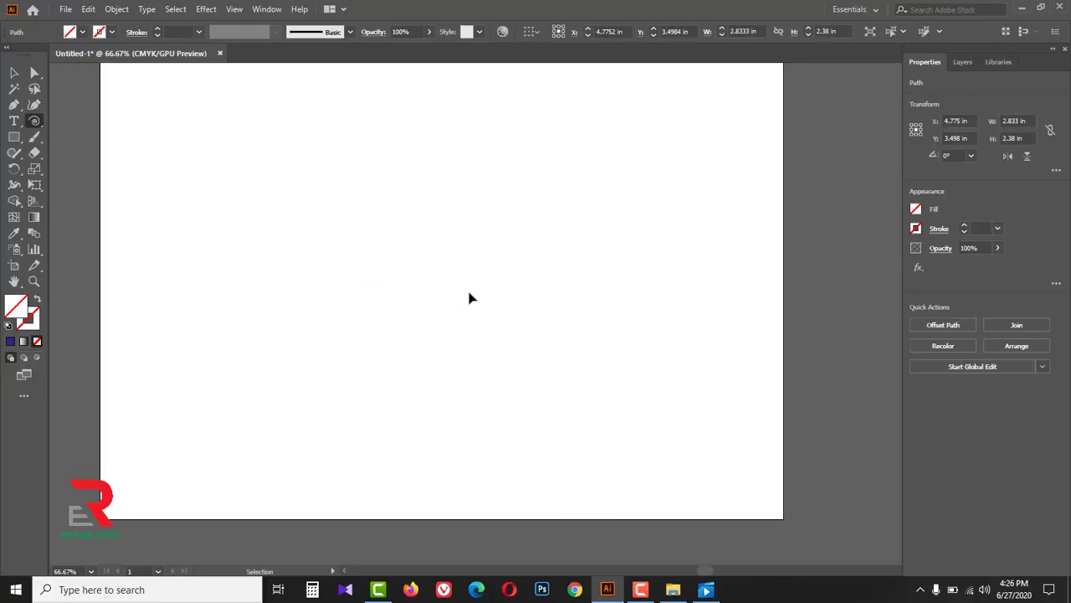
Draw a spiral freehand about 3.73 in wide and 3.2 in high, and give it an 8 pt black stroke
{"action": "left_click_drag", "start_coordinate": [382, 265], "coordinate": [497, 238]}
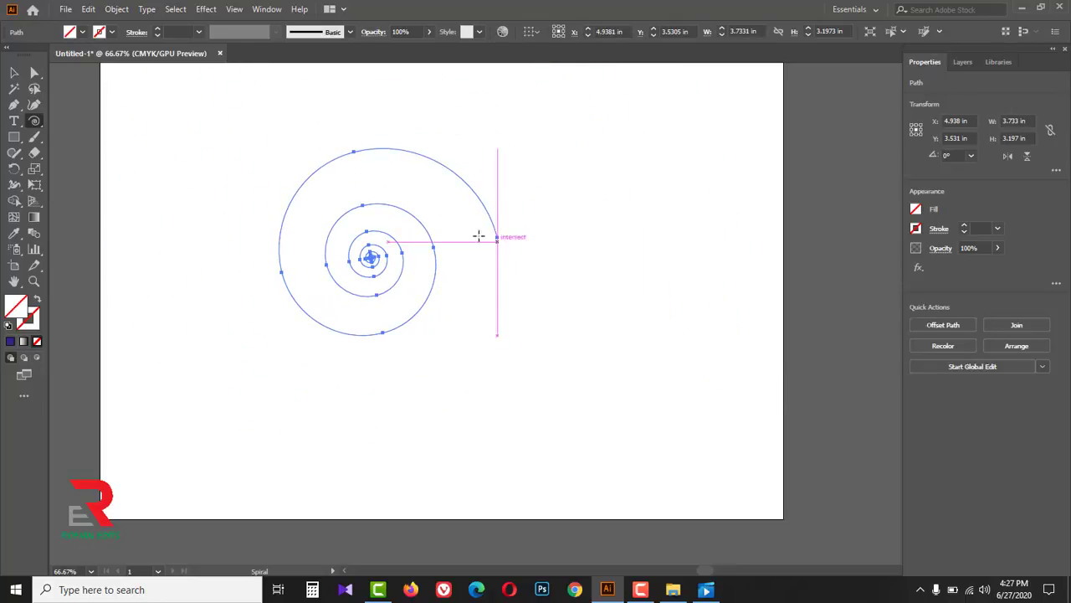
{"action": "left_click", "coordinate": [159, 32]}
{"action": "left_click", "coordinate": [159, 32]}
{"action": "left_click", "coordinate": [159, 32]}
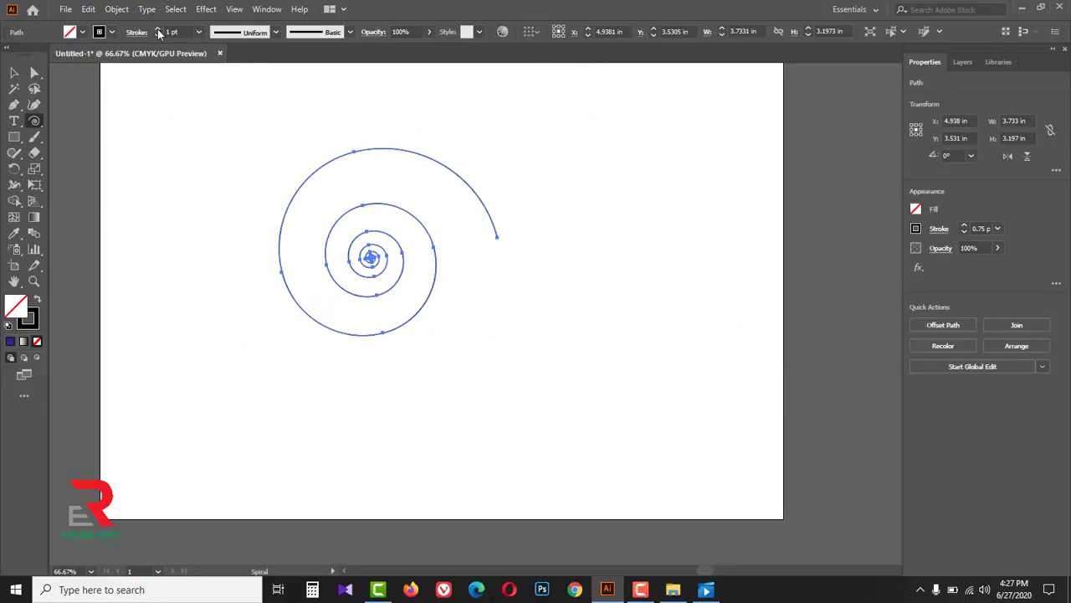
{"action": "left_click", "coordinate": [159, 32]}
{"action": "left_click", "coordinate": [159, 32]}
{"action": "left_click", "coordinate": [159, 30]}
{"action": "left_click", "coordinate": [159, 30]}
{"action": "left_click", "coordinate": [159, 30]}
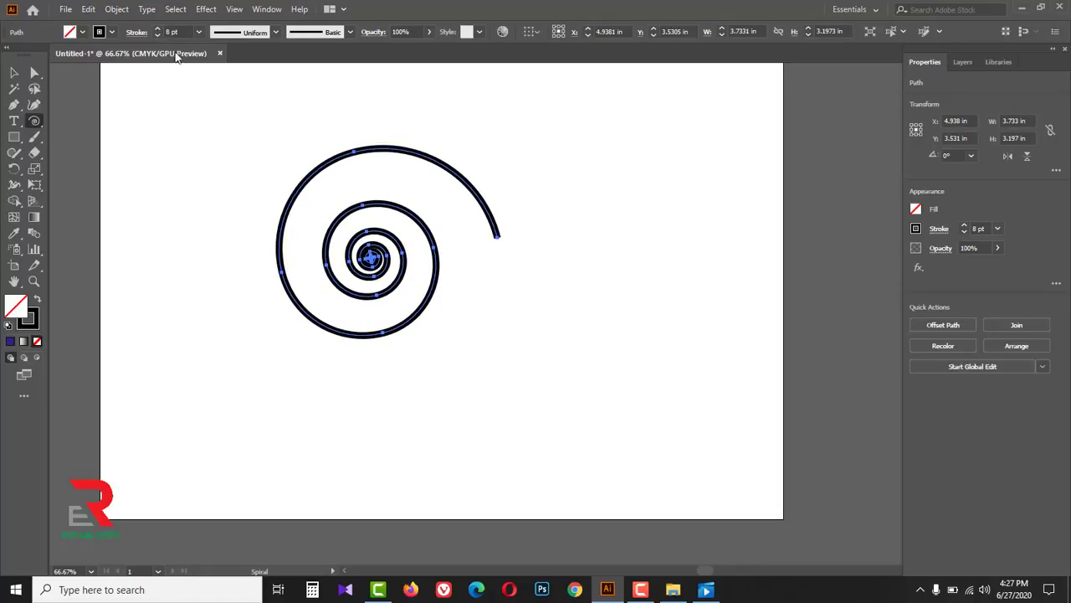
Reduce the spiral's stroke to 2 pt and delete the spiral from the artboard
{"action": "left_click", "coordinate": [158, 36]}
{"action": "left_click", "coordinate": [158, 36]}
{"action": "left_click", "coordinate": [158, 36]}
{"action": "left_click", "coordinate": [159, 35]}
{"action": "left_click", "coordinate": [159, 35]}
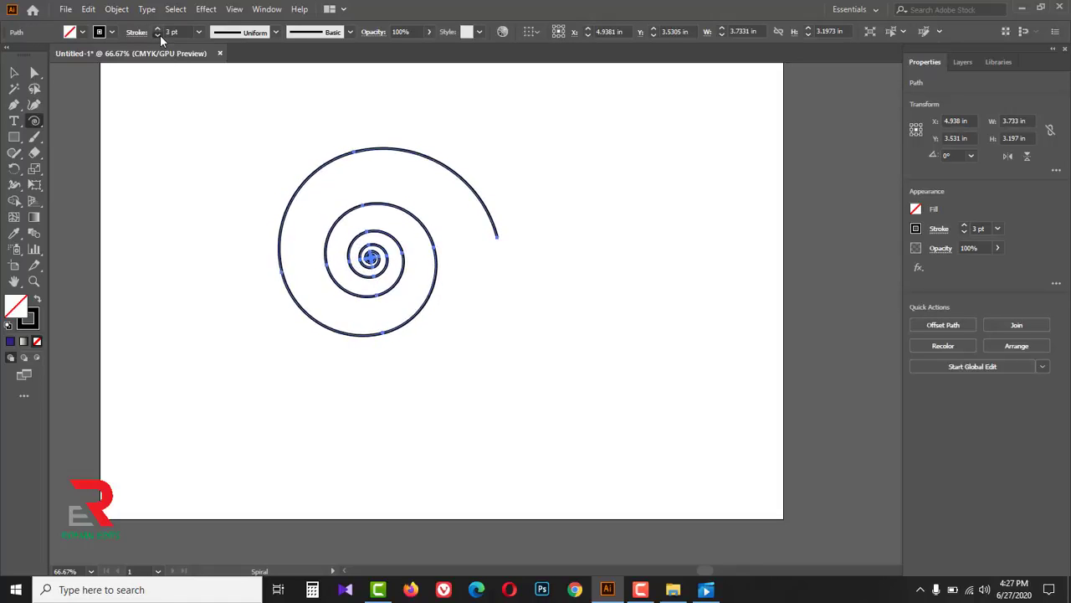
{"action": "left_click", "coordinate": [159, 36]}
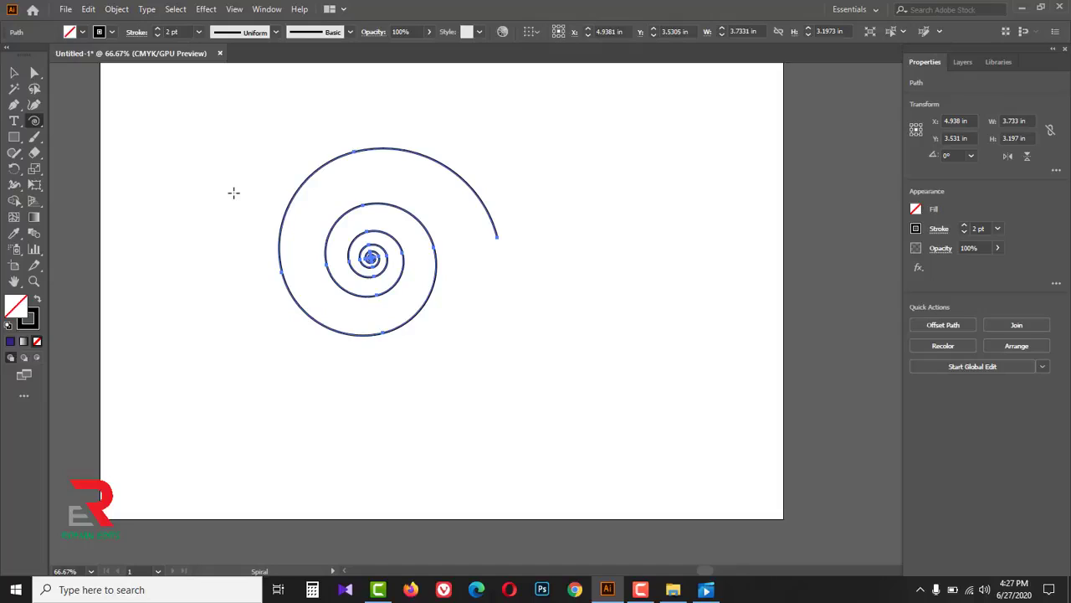
{"action": "key", "text": "Delete"}
Add a rectangular grid 5 in wide and 5 in high with 6 horizontal and 6 vertical dividers
{"action": "left_click", "coordinate": [34, 121]}
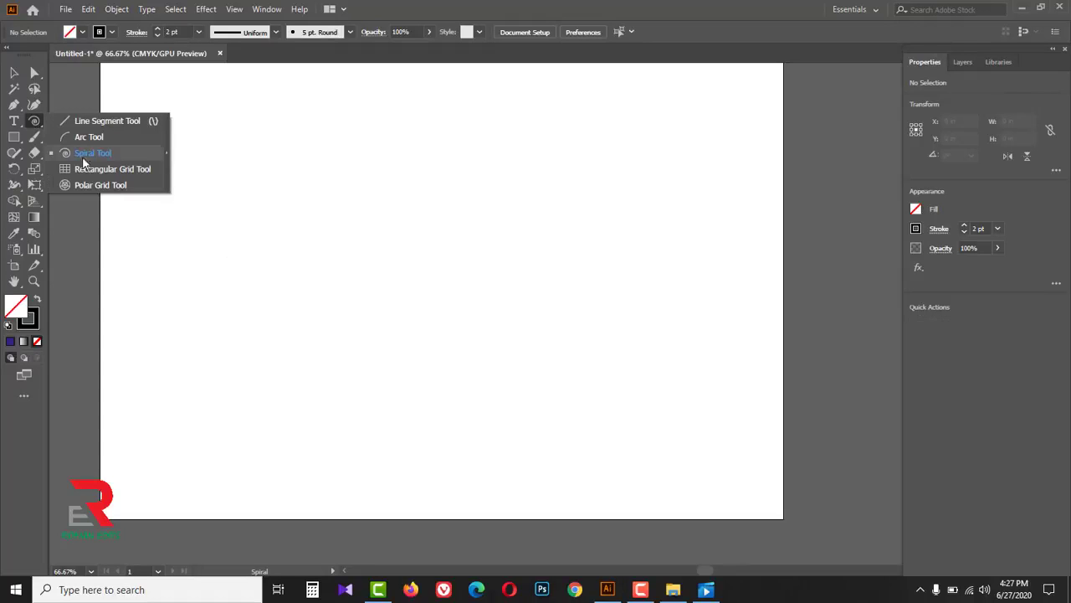
{"action": "left_click", "coordinate": [129, 170]}
{"action": "left_click", "coordinate": [288, 210]}
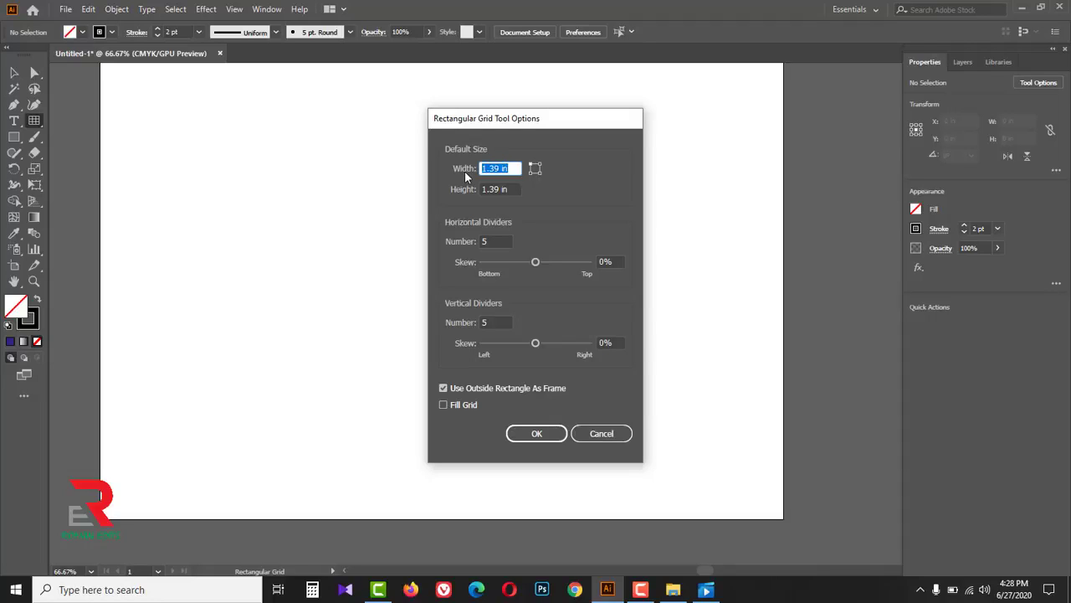
{"action": "type", "text": "5"}
{"action": "key", "text": "Tab"}
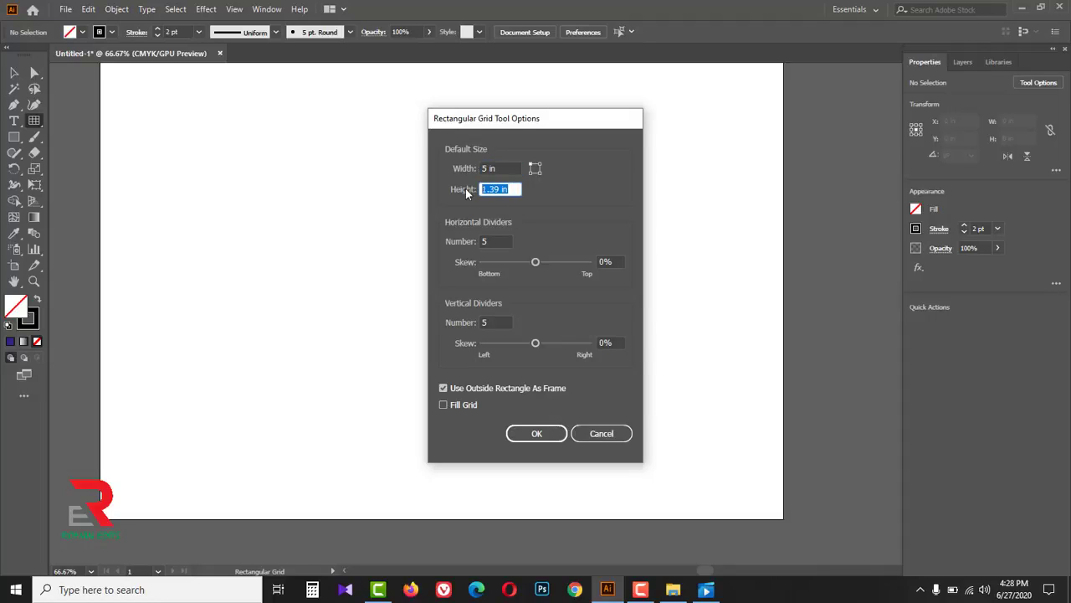
{"action": "type", "text": "5"}
{"action": "key", "text": "Tab"}
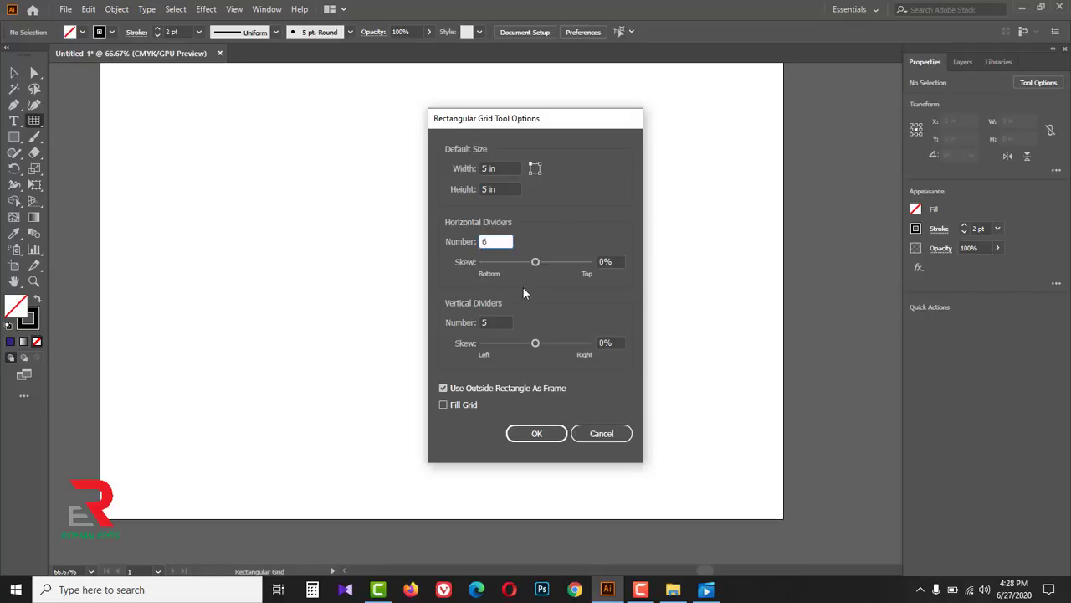
{"action": "left_click", "coordinate": [498, 321]}
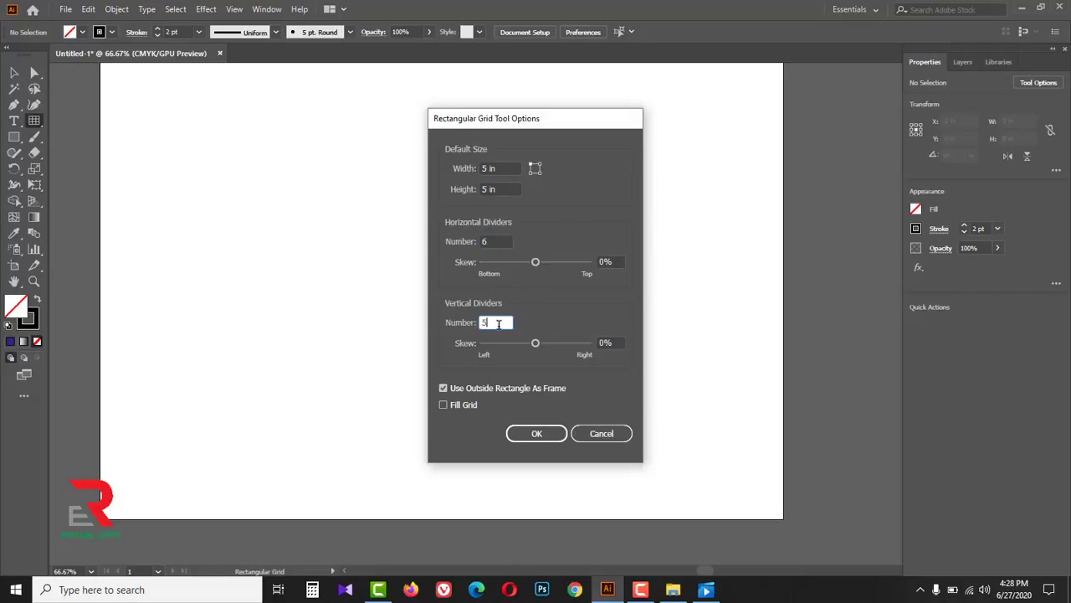
{"action": "double_click", "coordinate": [498, 322]}
{"action": "type", "text": "6"}
{"action": "left_click", "coordinate": [537, 434]}
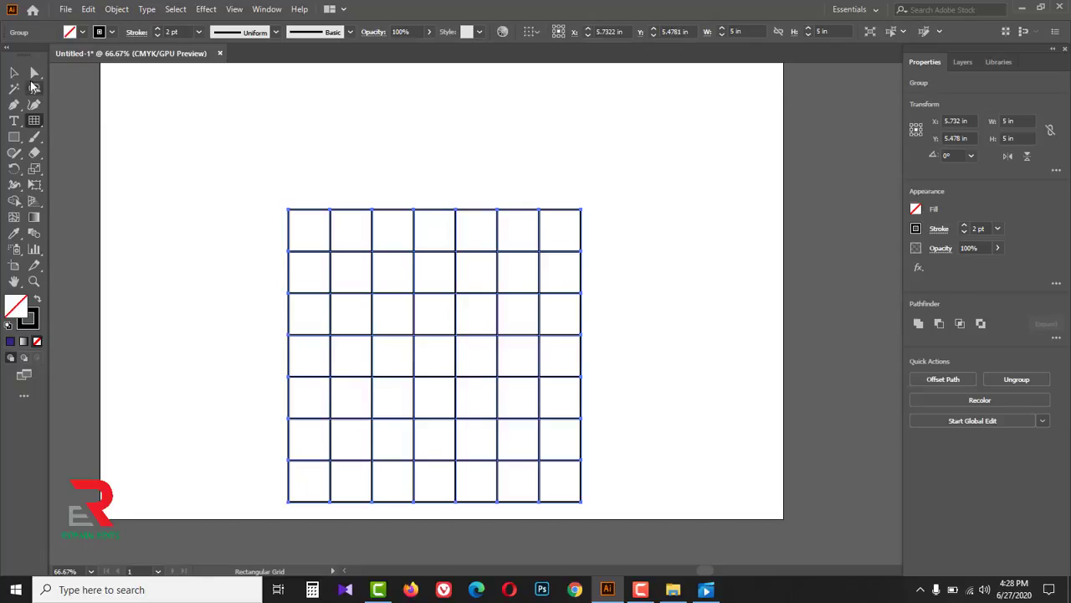
Move the grid up and slightly left to about X 5.57 in, Y 4.41 in, and reselect it
{"action": "left_click", "coordinate": [14, 72]}
{"action": "left_click_drag", "start_coordinate": [341, 215], "coordinate": [334, 149]}
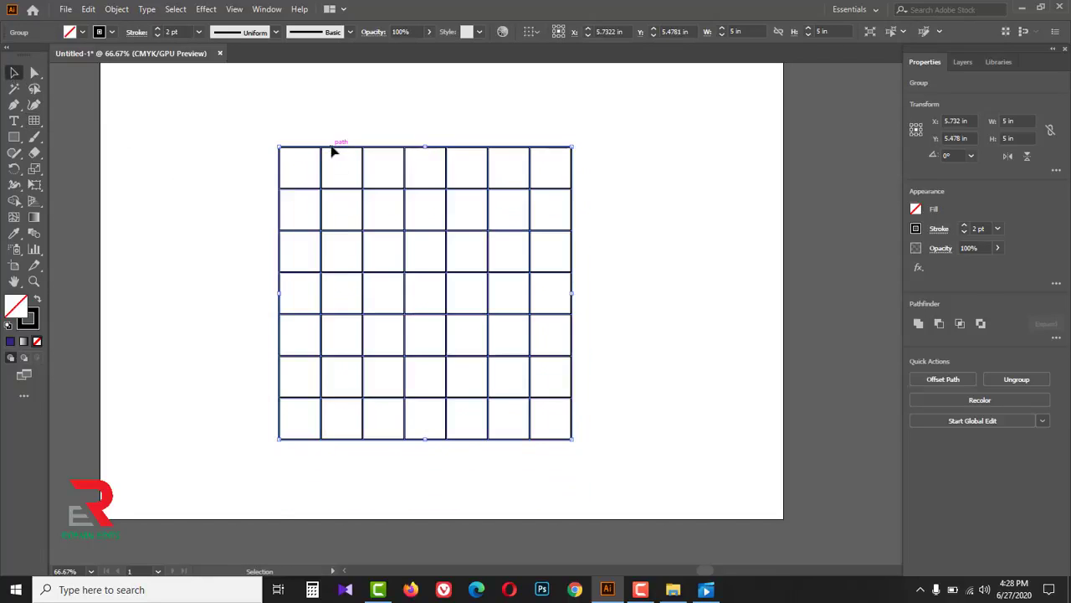
{"action": "left_click", "coordinate": [619, 262]}
{"action": "left_click_drag", "start_coordinate": [259, 139], "coordinate": [383, 210]}
Try several fill swatches on the grid, including orange and dark blue, and settle on red
{"action": "left_click", "coordinate": [81, 32]}
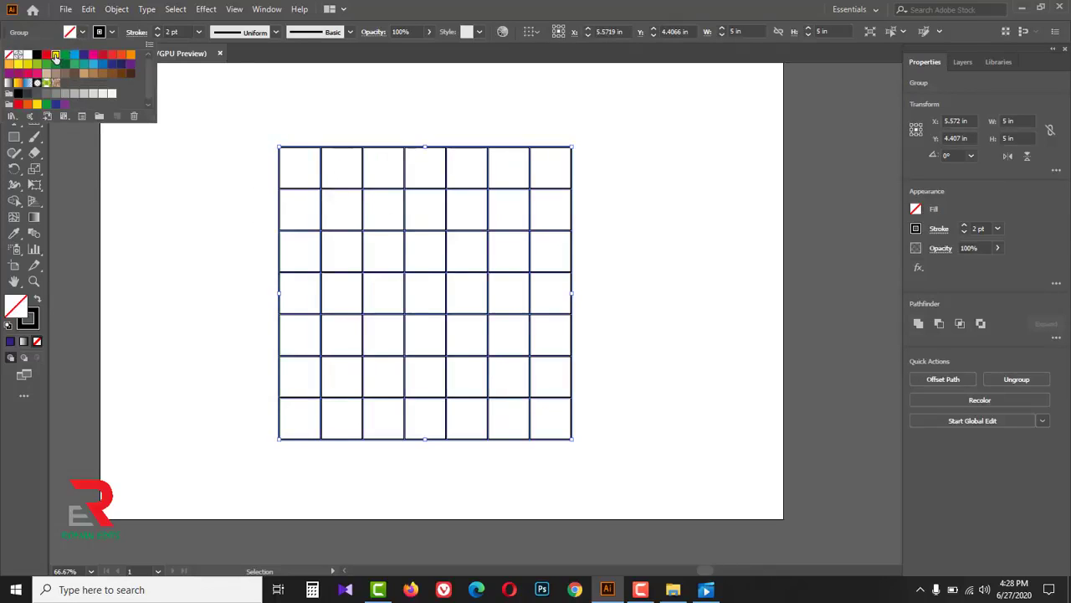
{"action": "left_click", "coordinate": [55, 56]}
{"action": "left_click", "coordinate": [92, 54]}
{"action": "left_click", "coordinate": [122, 54]}
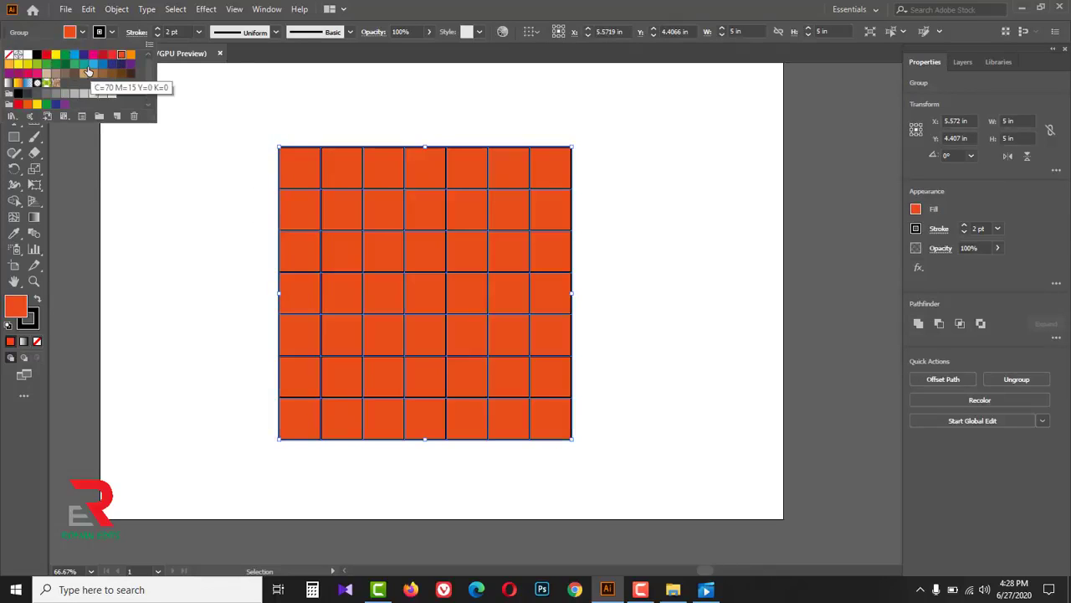
{"action": "left_click", "coordinate": [85, 64]}
{"action": "left_click", "coordinate": [83, 56]}
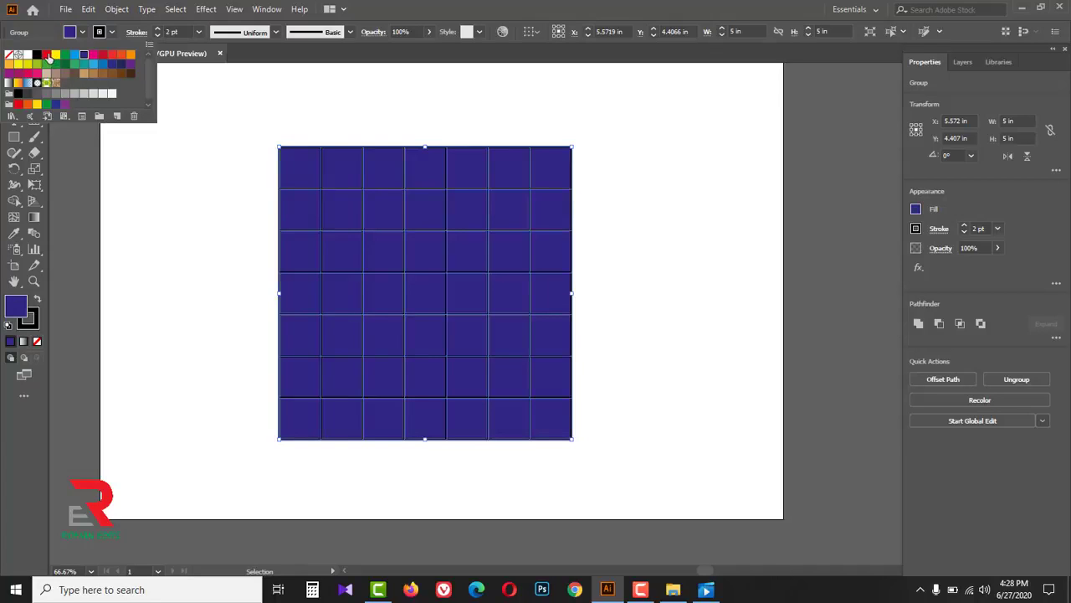
{"action": "left_click", "coordinate": [47, 55]}
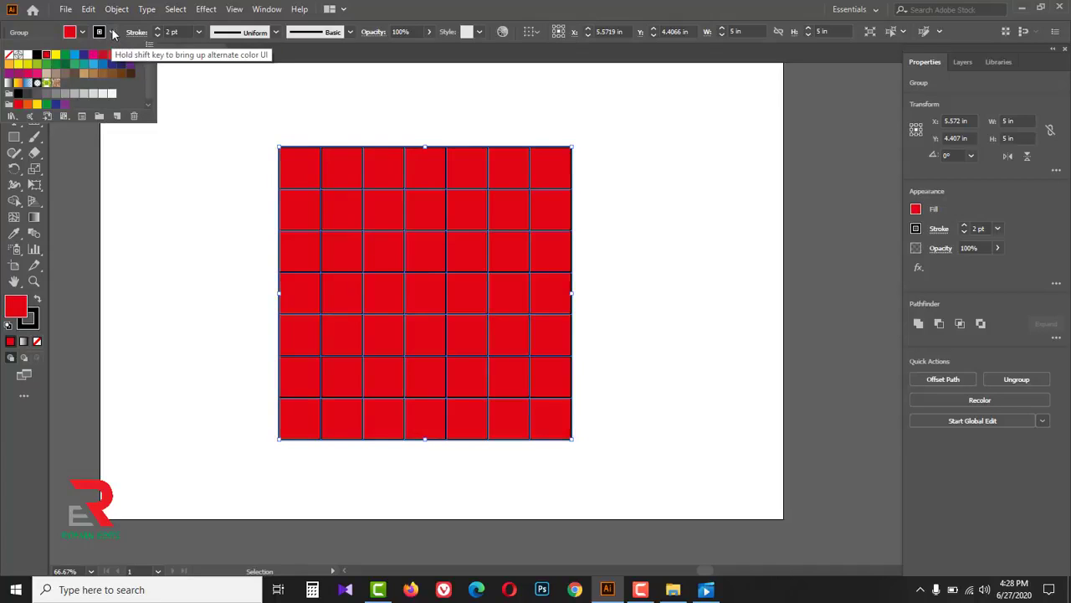
Set the grid's stroke color to yellow
{"action": "key", "text": "Escape"}
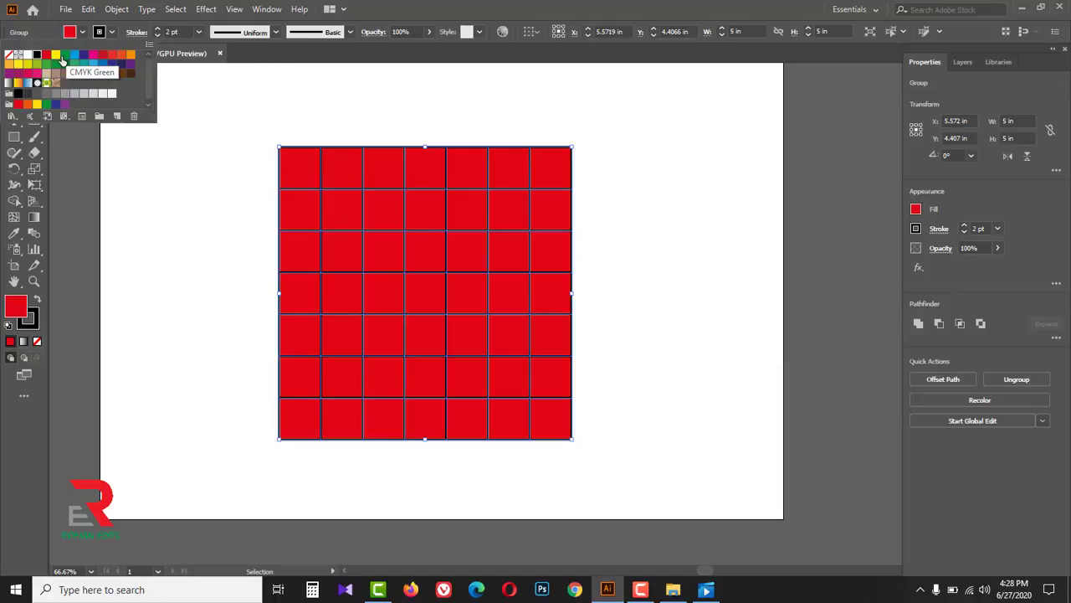
{"action": "left_click", "coordinate": [55, 55]}
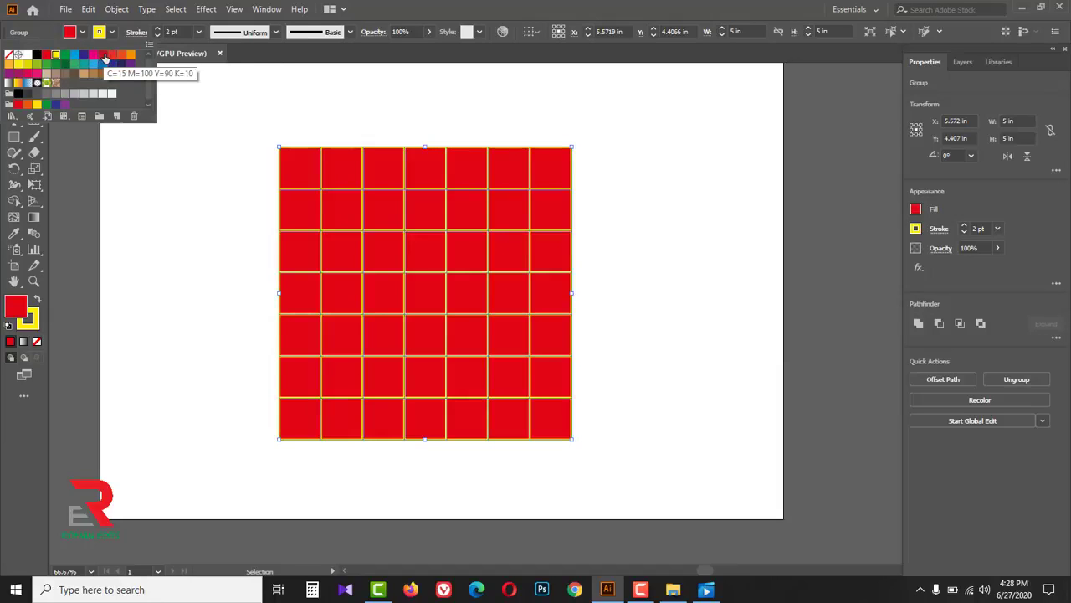
{"action": "left_click", "coordinate": [104, 57]}
{"action": "left_click", "coordinate": [55, 55]}
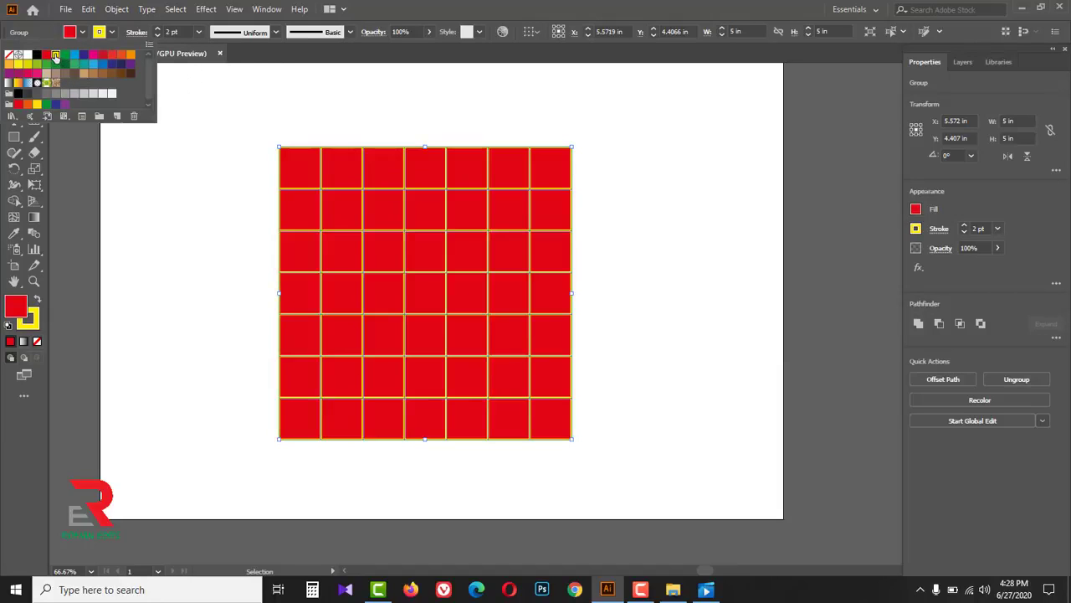
{"action": "left_click", "coordinate": [253, 117]}
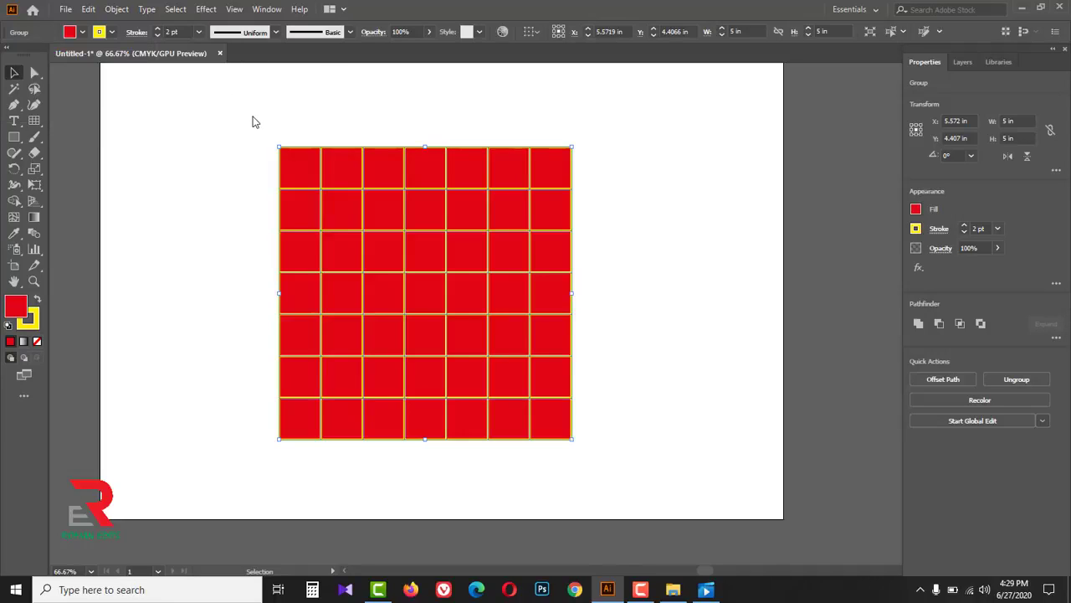
Add the text "10" with the Type tool, enlarge it to about 39.8 pt and place it in the grid's top-left cell
{"action": "left_click", "coordinate": [16, 122]}
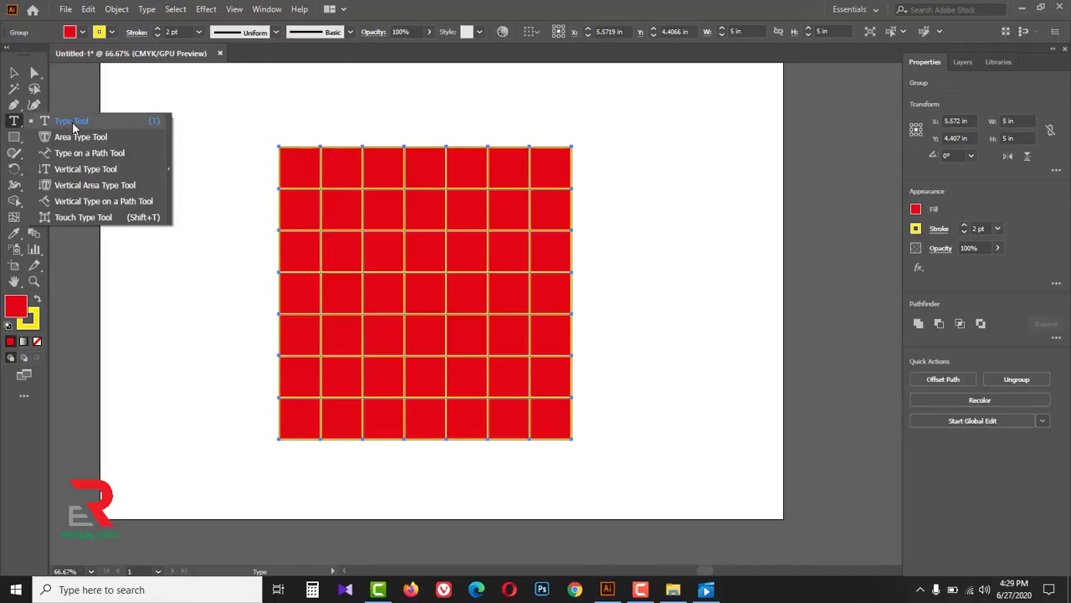
{"action": "left_click", "coordinate": [71, 121]}
{"action": "left_click", "coordinate": [206, 134]}
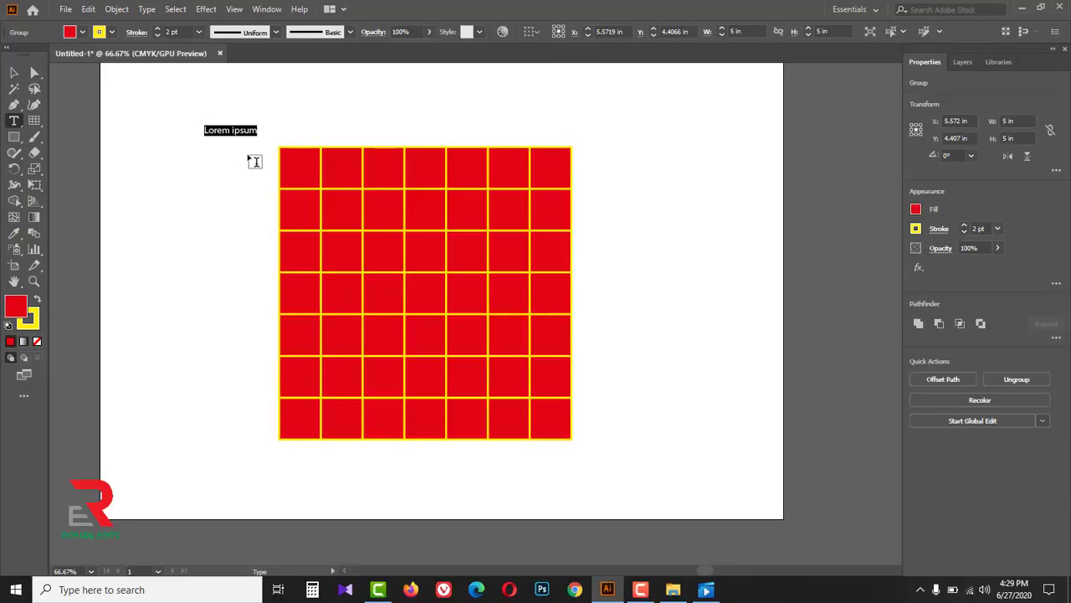
{"action": "type", "text": "10"}
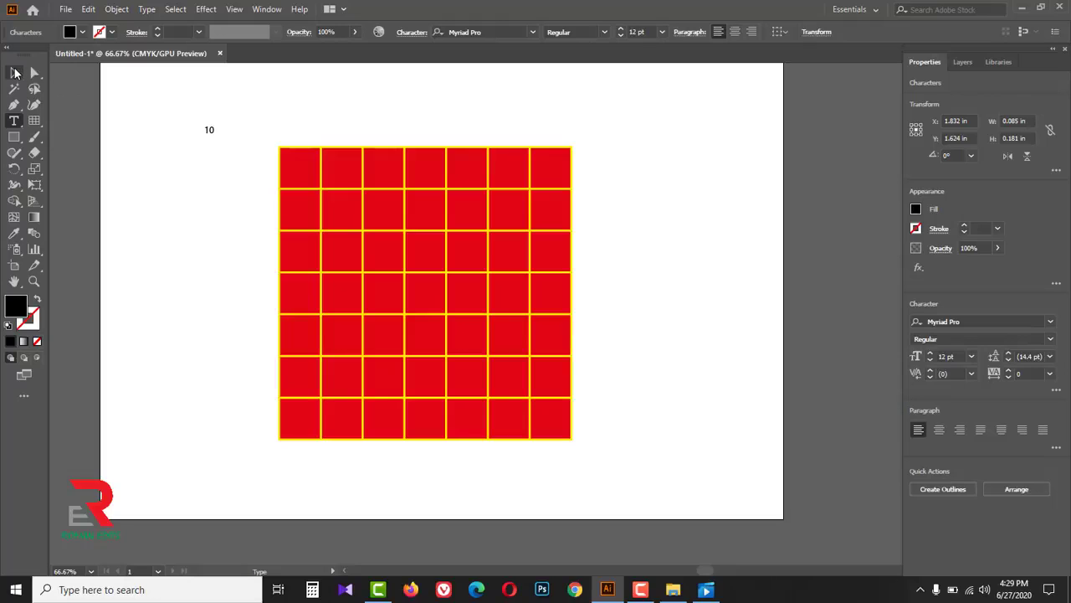
{"action": "left_click", "coordinate": [15, 73]}
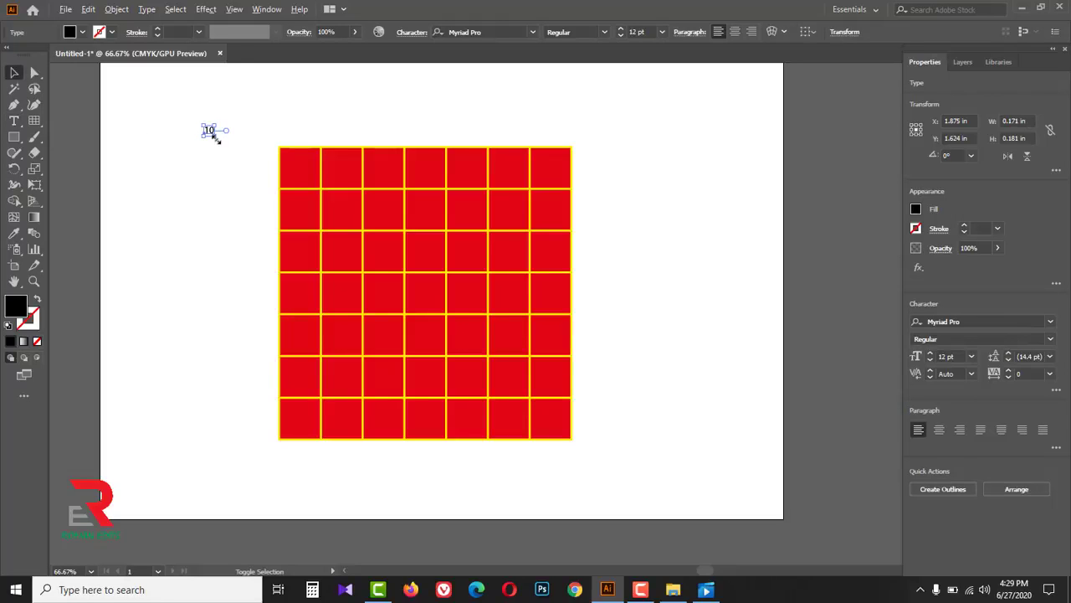
{"action": "left_click_drag", "start_coordinate": [215, 137], "coordinate": [308, 176]}
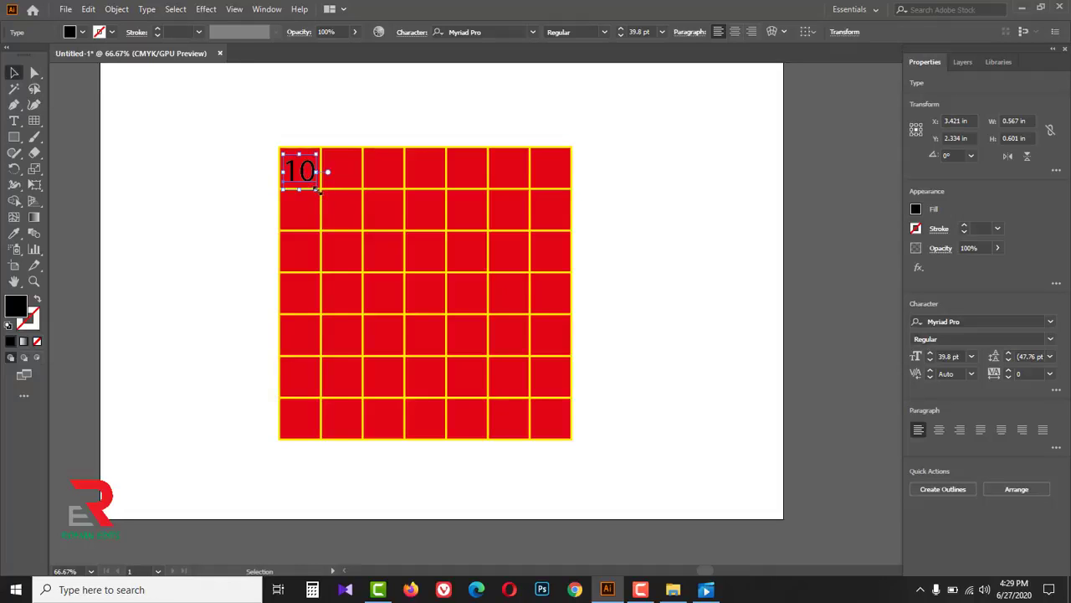
Shrink the "10" in the grid's first cell to about 31.76 pt and copy it into the other six top-row cells
{"action": "key", "text": "ctrl+space"}
{"action": "left_click", "coordinate": [322, 167], "text": "ctrl"}
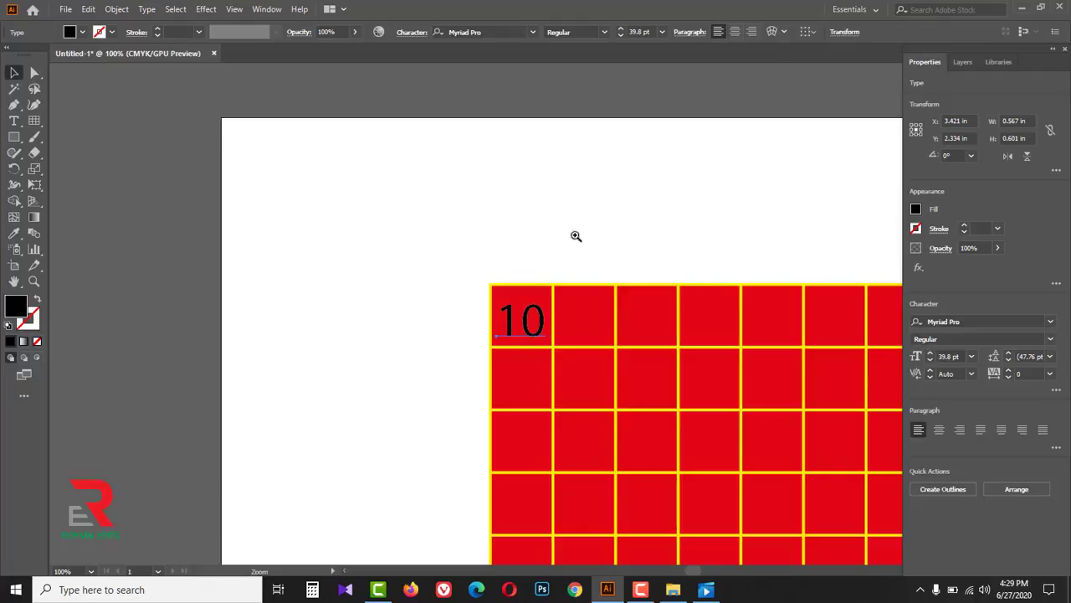
{"action": "left_click", "coordinate": [679, 296], "text": "ctrl"}
{"action": "left_click_drag", "start_coordinate": [705, 347], "coordinate": [495, 260]}
{"action": "left_click_drag", "start_coordinate": [495, 261], "coordinate": [475, 253]}
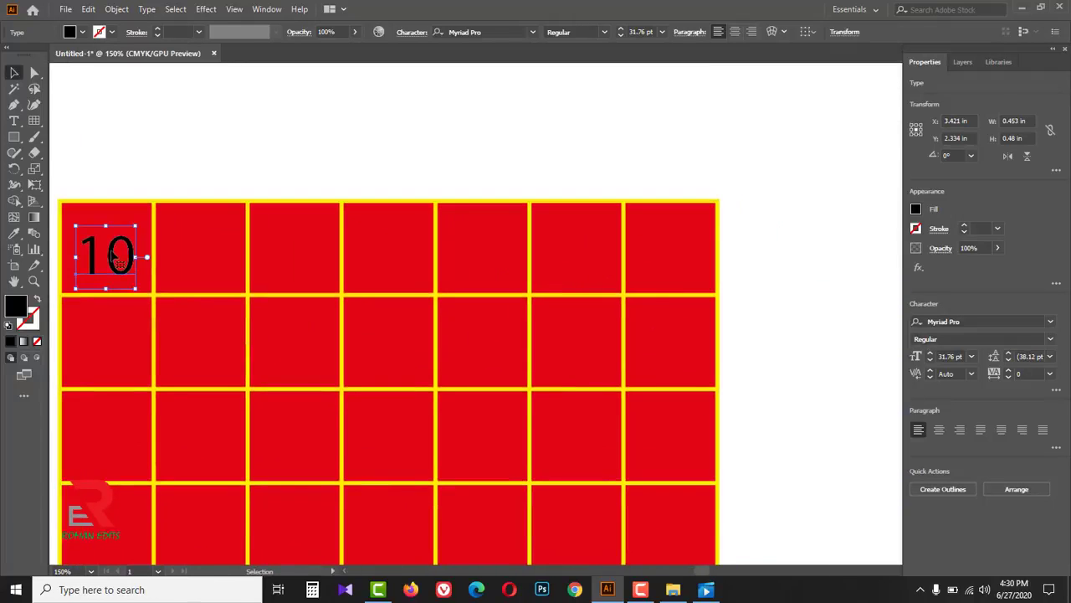
{"action": "left_click_drag", "start_coordinate": [118, 261], "coordinate": [695, 257]}
Select all seven top-row numbers, align their top edges and distribute them evenly by their horizontal centers
{"action": "left_click", "coordinate": [586, 270], "text": "shift"}
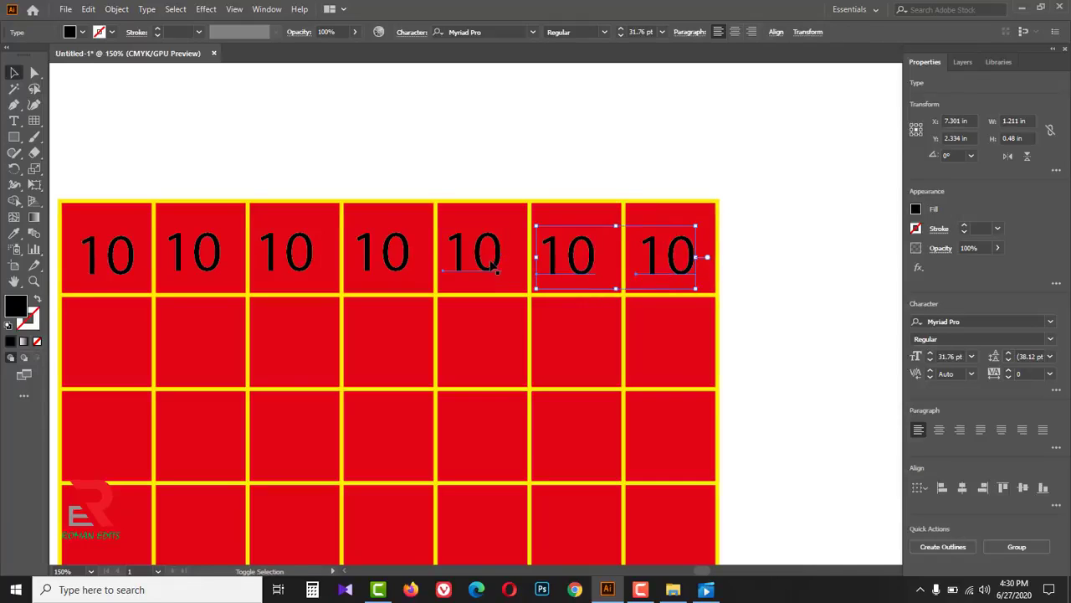
{"action": "left_click", "coordinate": [496, 268], "text": "shift"}
{"action": "left_click", "coordinate": [395, 268], "text": "shift"}
{"action": "left_click", "coordinate": [312, 265], "text": "shift"}
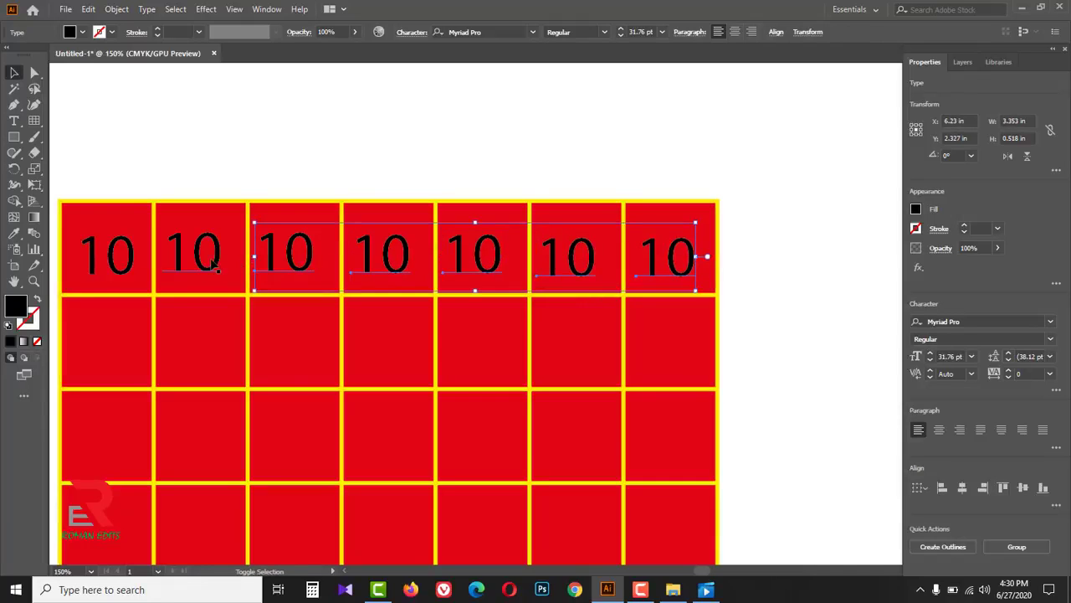
{"action": "left_click", "coordinate": [214, 264], "text": "shift"}
{"action": "left_click", "coordinate": [128, 264], "text": "shift"}
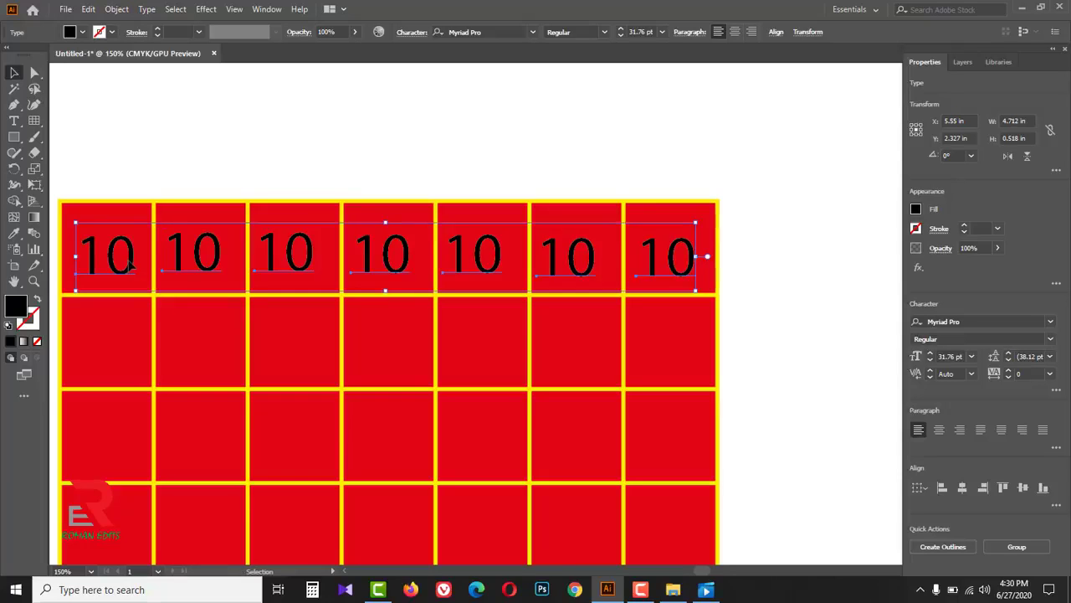
{"action": "left_click", "coordinate": [263, 11]}
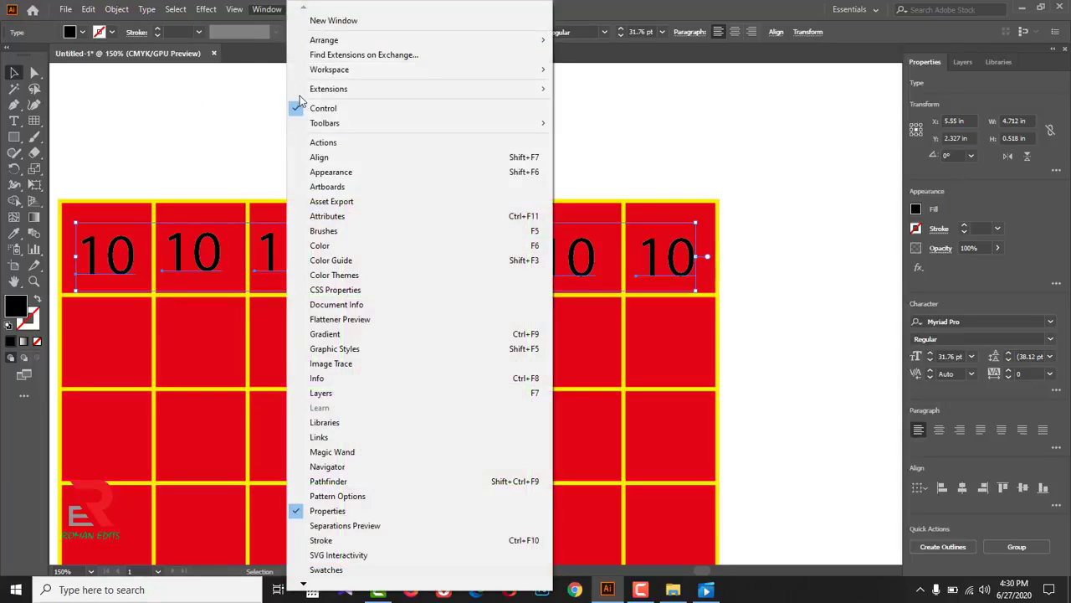
{"action": "left_click", "coordinate": [325, 161]}
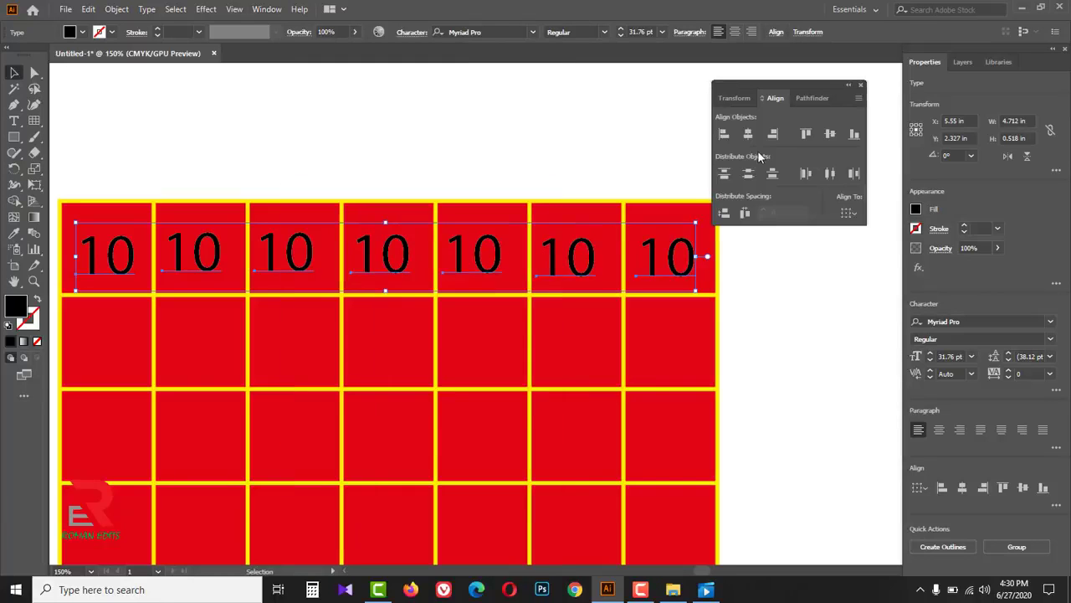
{"action": "left_click_drag", "start_coordinate": [735, 90], "coordinate": [754, 91]}
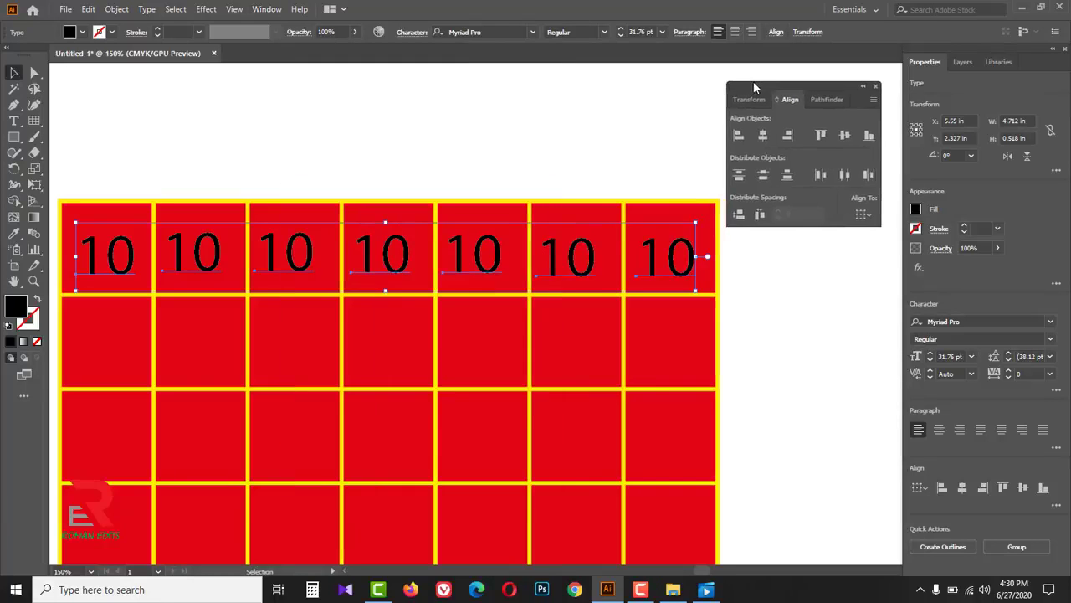
{"action": "left_click", "coordinate": [826, 136]}
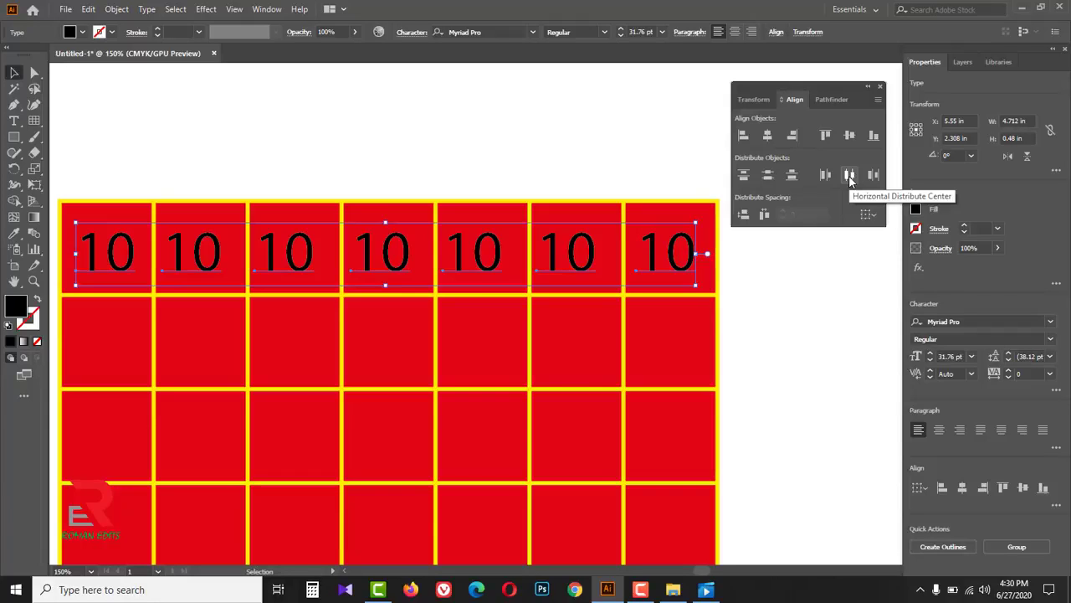
{"action": "left_click", "coordinate": [850, 176]}
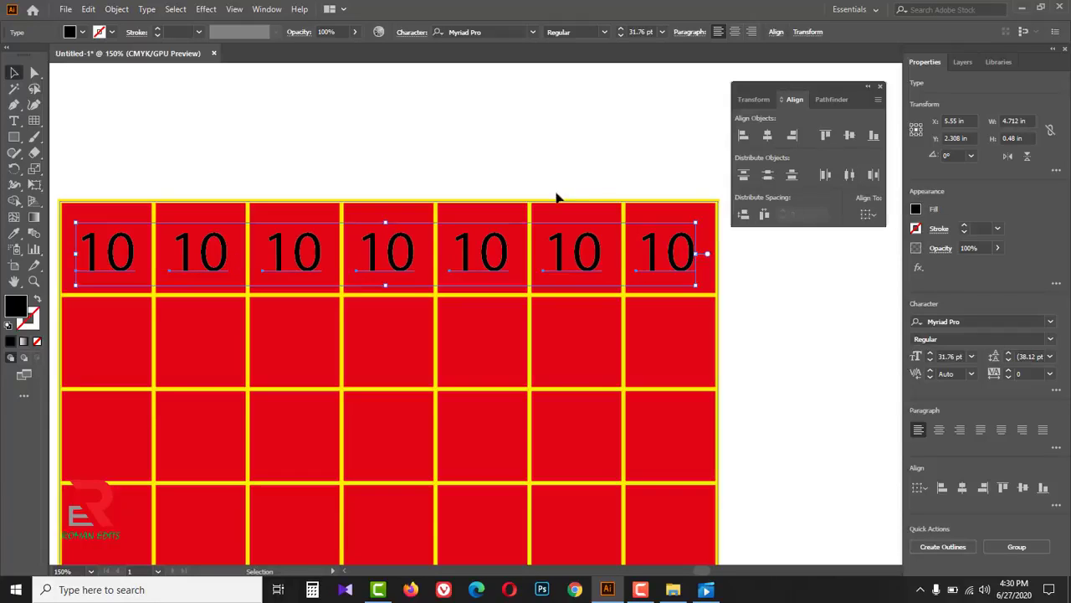
{"action": "key", "text": "ctrl+h"}
Renumber the second to seventh cells of the top row as 11, 12, 13, 14, 15 and 16
{"action": "left_click", "coordinate": [192, 258]}
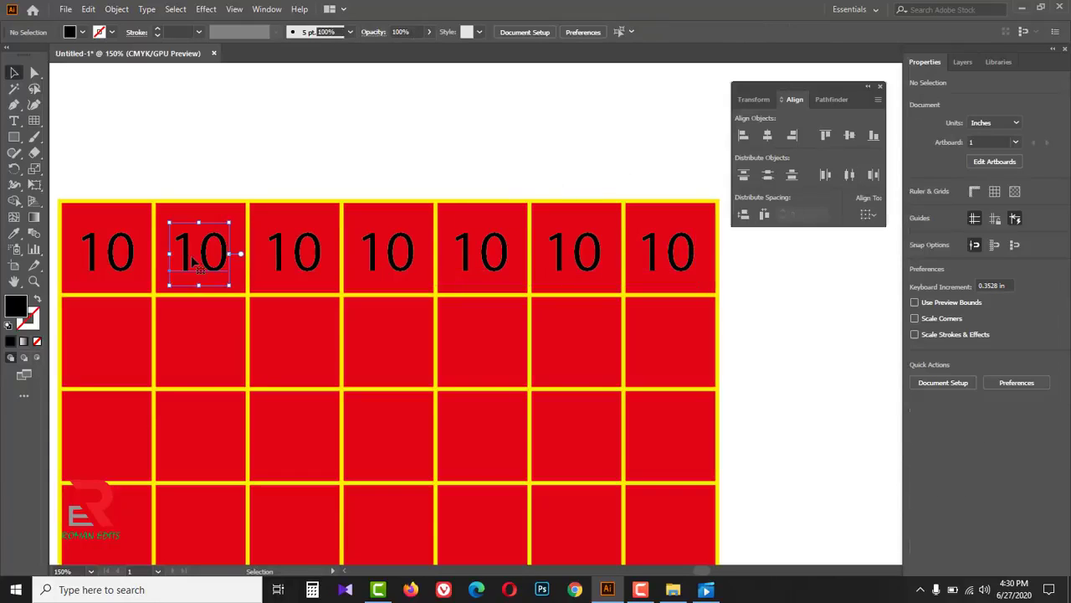
{"action": "double_click", "coordinate": [194, 257]}
{"action": "left_click_drag", "start_coordinate": [200, 255], "coordinate": [217, 254]}
{"action": "type", "text": "1"}
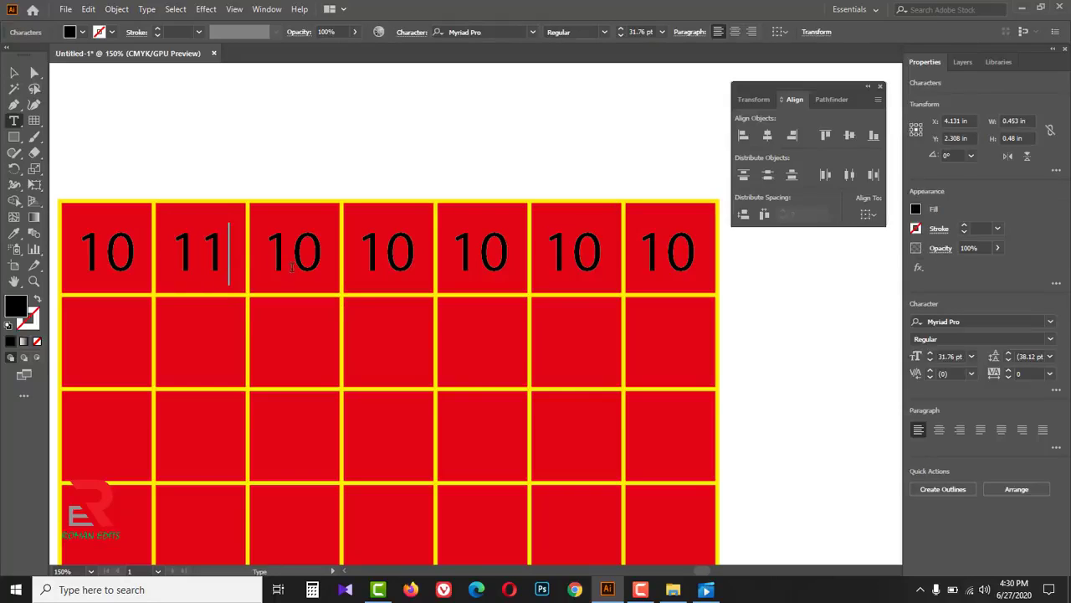
{"action": "left_click_drag", "start_coordinate": [295, 255], "coordinate": [310, 256]}
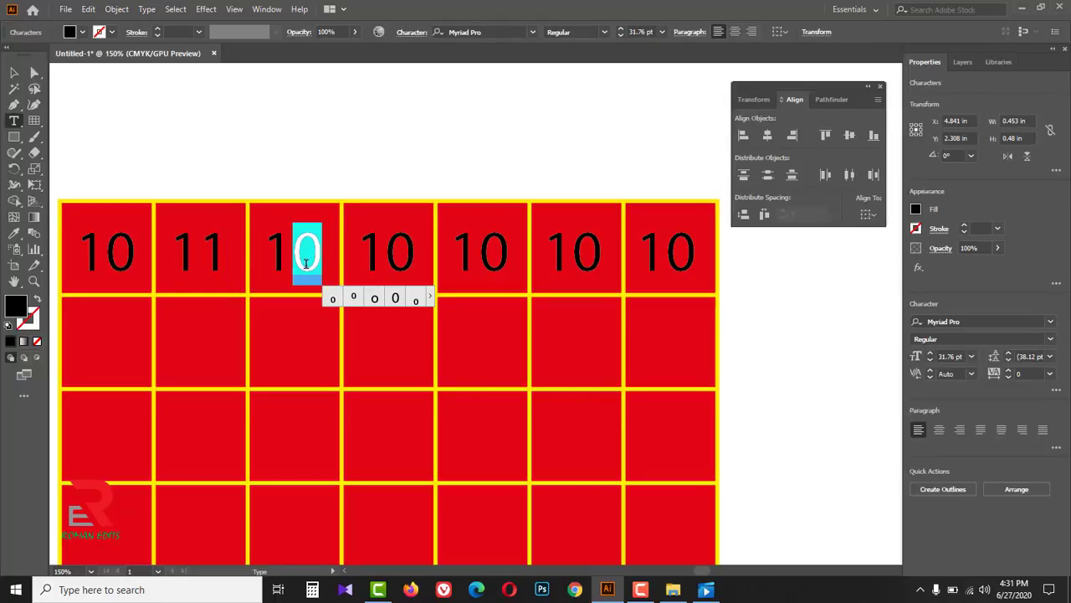
{"action": "type", "text": "2"}
{"action": "left_click_drag", "start_coordinate": [391, 256], "coordinate": [407, 256]}
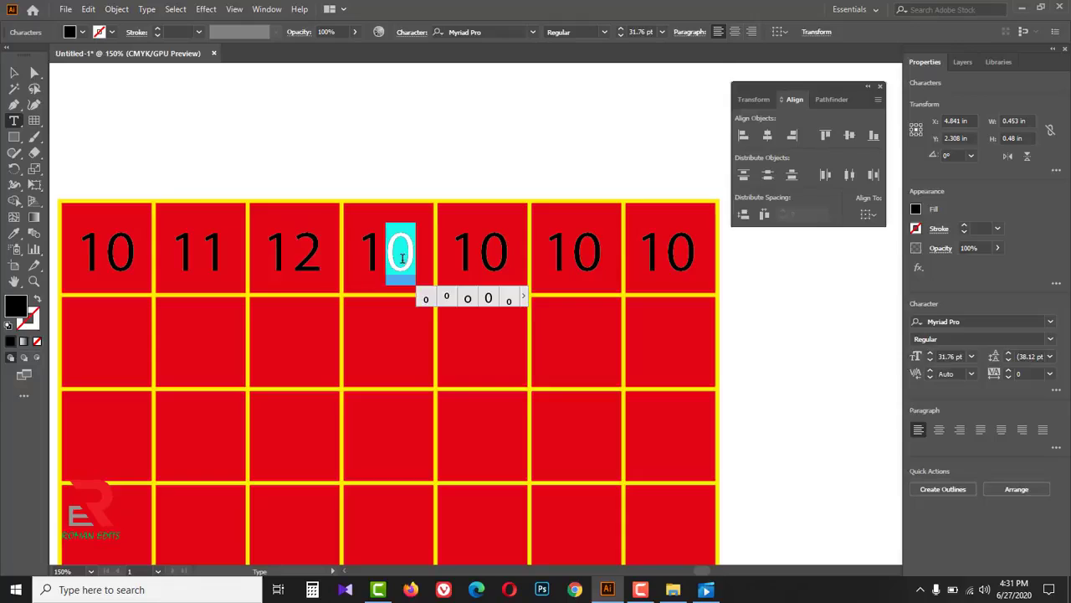
{"action": "type", "text": "3"}
{"action": "left_click_drag", "start_coordinate": [483, 248], "coordinate": [495, 252]}
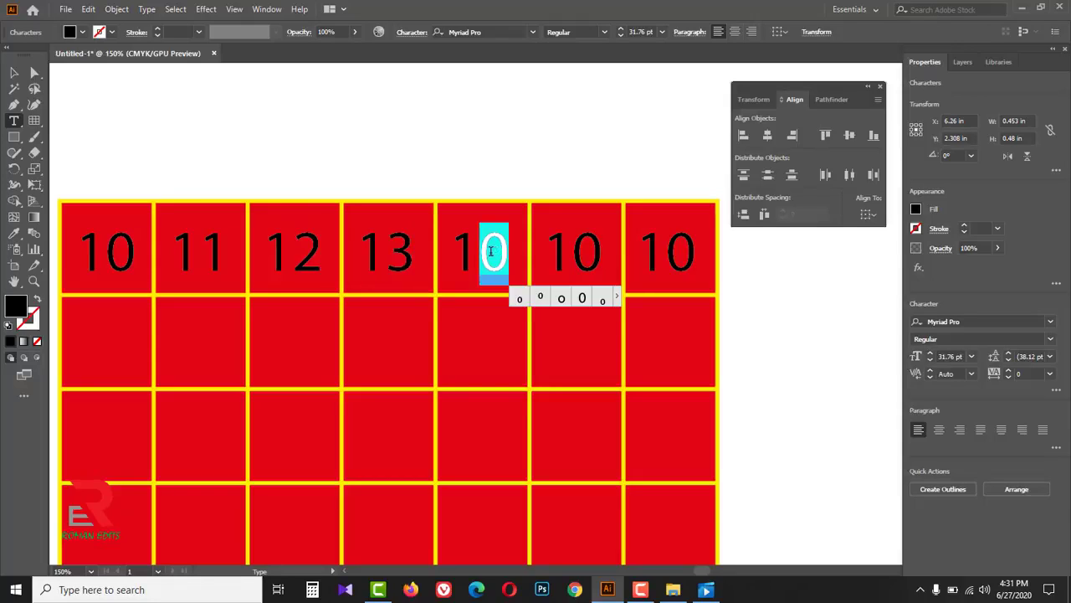
{"action": "type", "text": "4"}
{"action": "type", "text": "5"}
{"action": "left_click_drag", "start_coordinate": [576, 251], "coordinate": [679, 252]}
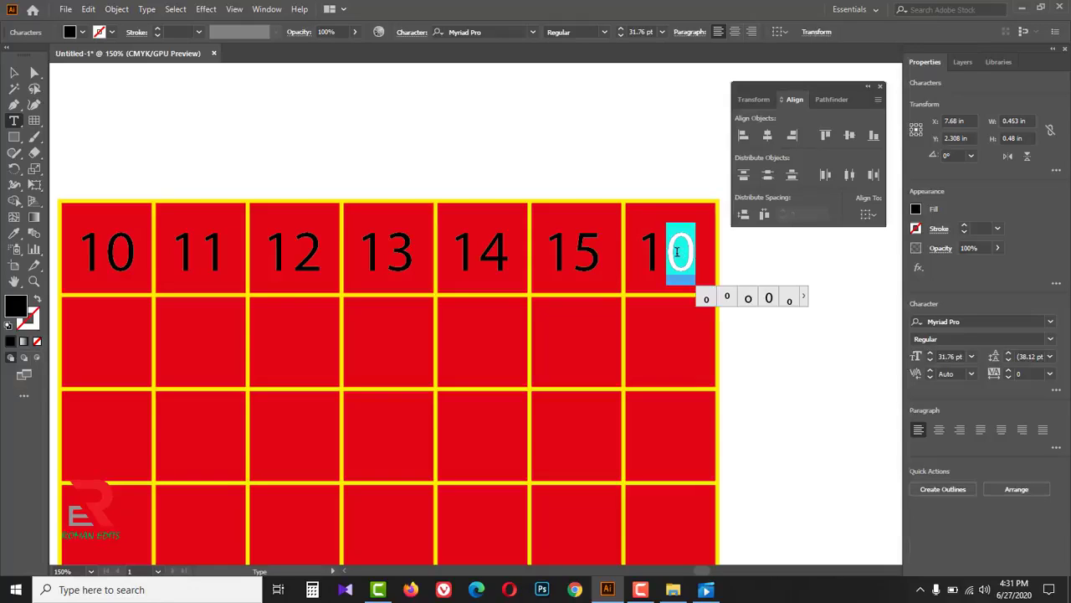
{"action": "type", "text": "6"}
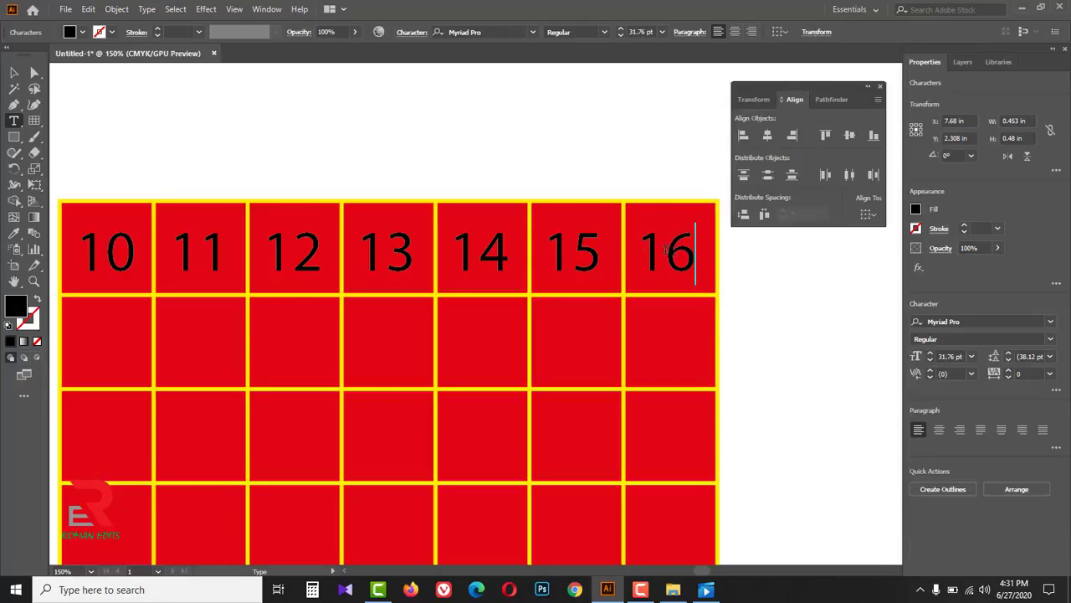
Set the fill color of the number 14 in the top row to white
{"action": "left_click", "coordinate": [14, 73]}
{"action": "left_click", "coordinate": [334, 159], "text": "ctrl+alt"}
{"action": "left_click", "coordinate": [333, 159], "text": "ctrl+alt"}
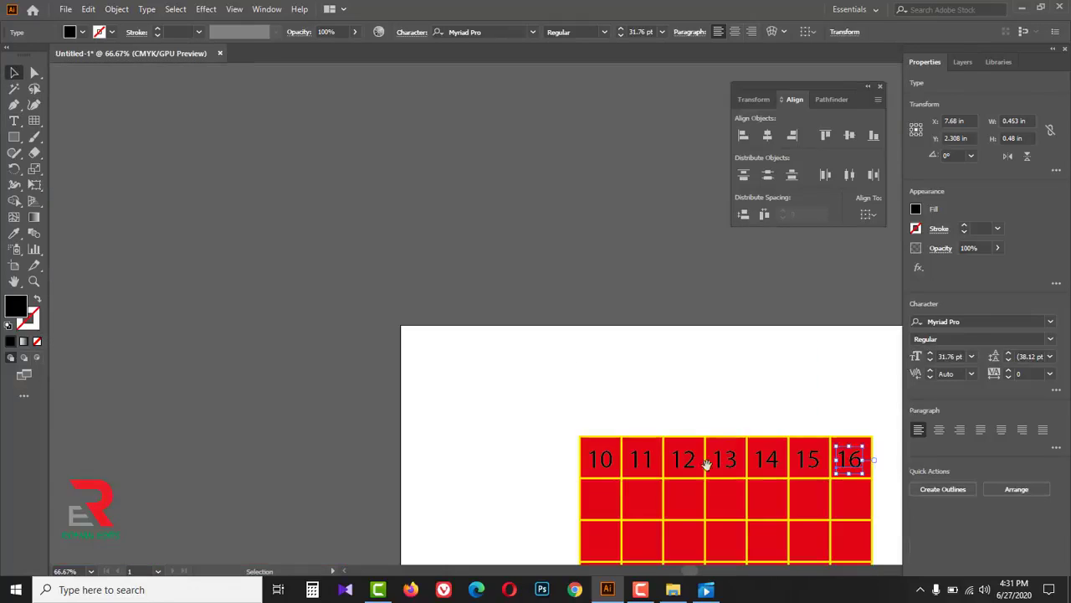
{"action": "left_click_drag", "start_coordinate": [706, 465], "coordinate": [421, 234]}
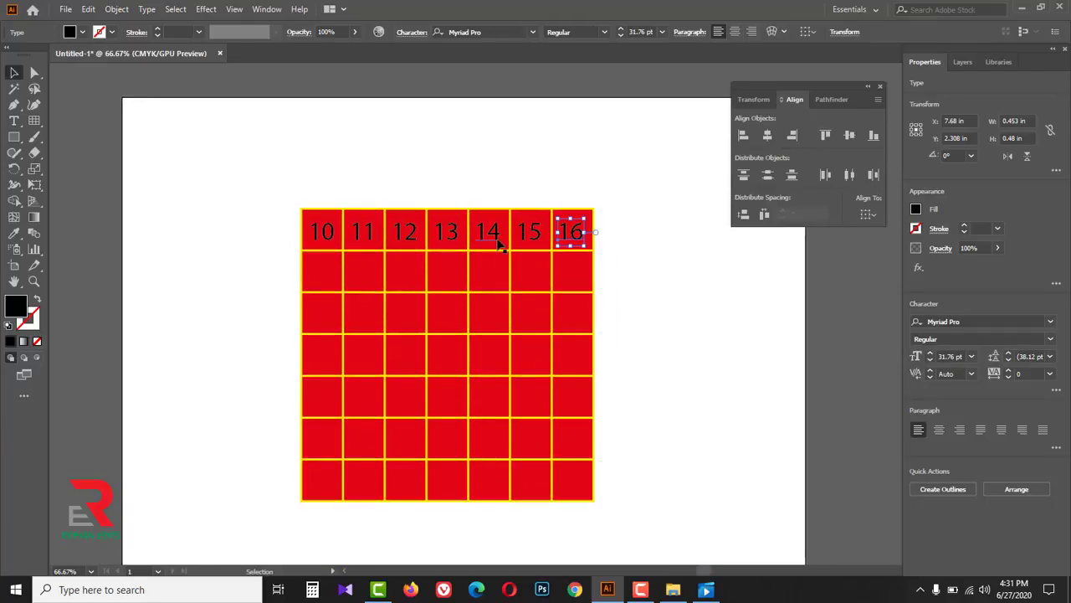
{"action": "left_click", "coordinate": [496, 238]}
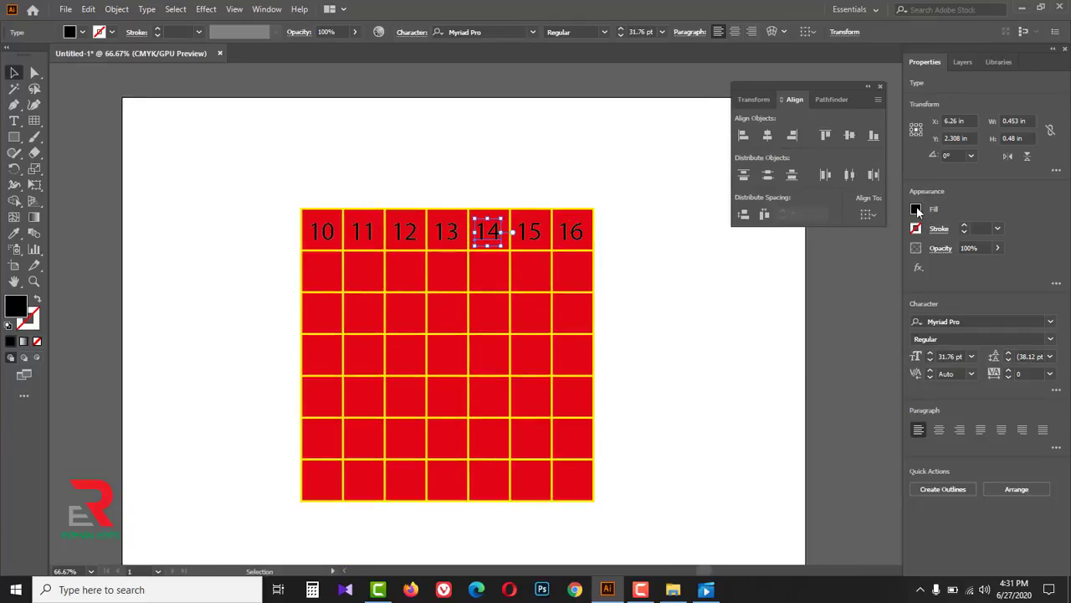
{"action": "left_click", "coordinate": [916, 210]}
{"action": "left_click", "coordinate": [789, 257]}
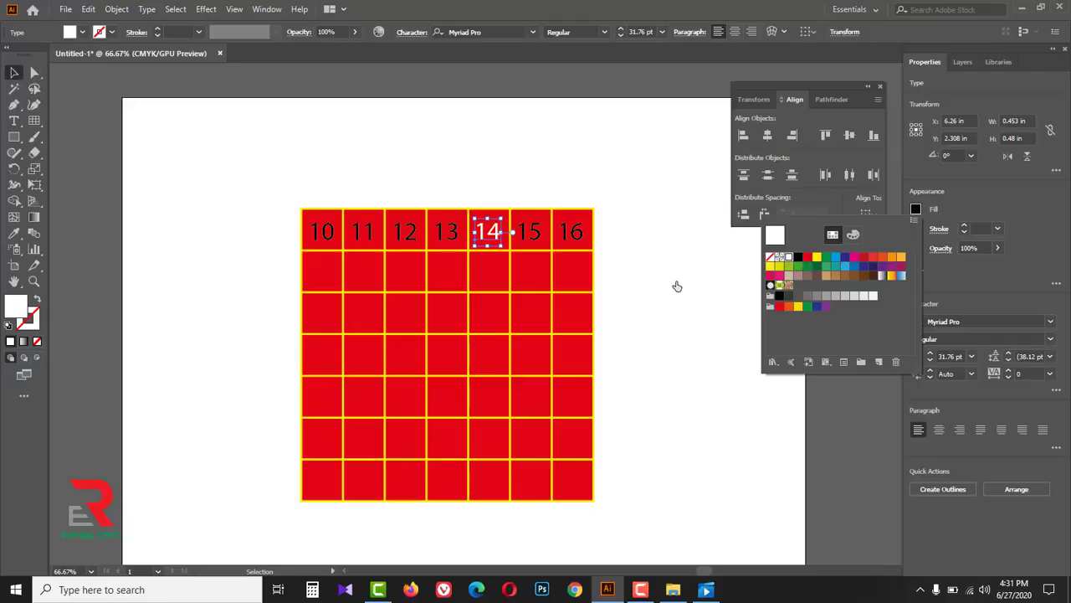
Set the fill color of the number 12 in the top row to yellow
{"action": "left_click", "coordinate": [404, 233]}
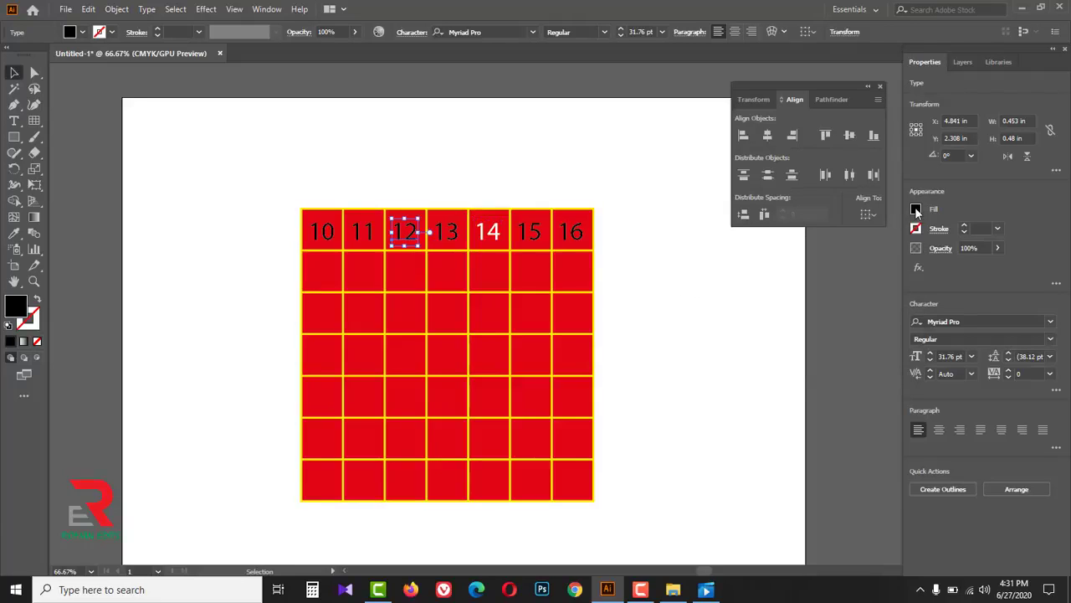
{"action": "left_click", "coordinate": [917, 210]}
{"action": "left_click", "coordinate": [793, 265]}
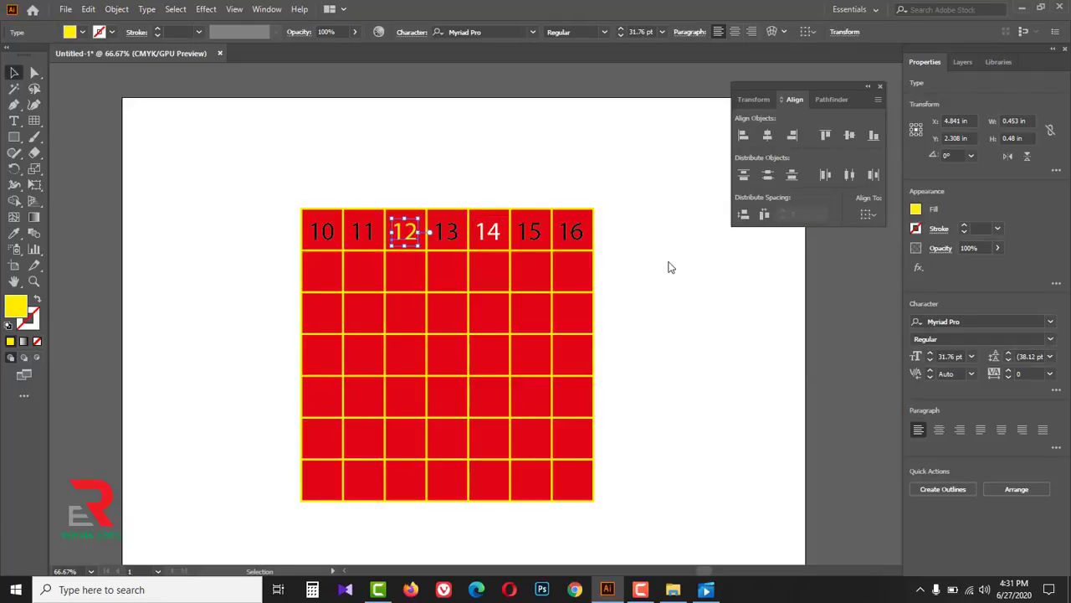
Ungroup the grid and move its red background square to the right, clear of the yellow lines
{"action": "left_click", "coordinate": [34, 119]}
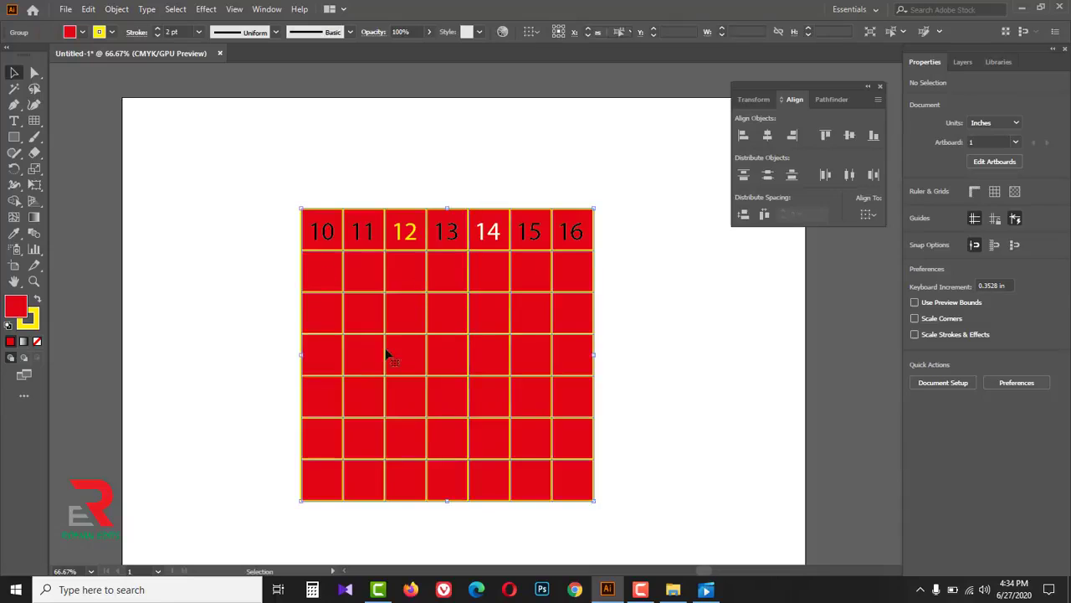
{"action": "left_click", "coordinate": [478, 325]}
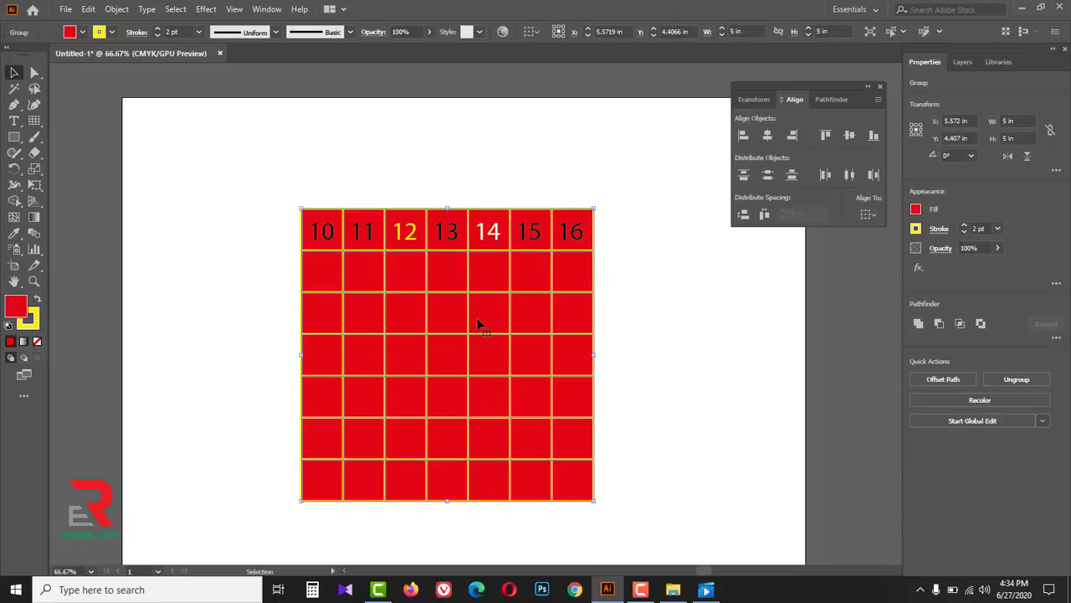
{"action": "right_click", "coordinate": [425, 312]}
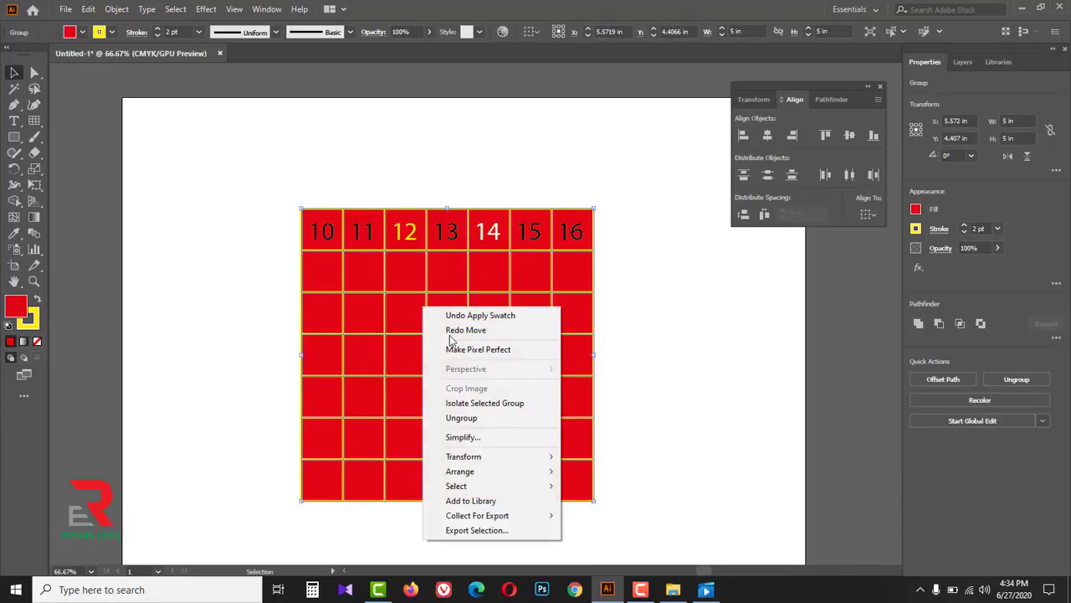
{"action": "left_click", "coordinate": [461, 418]}
{"action": "left_click", "coordinate": [672, 388]}
{"action": "left_click_drag", "start_coordinate": [594, 335], "coordinate": [725, 364]}
{"action": "left_click", "coordinate": [660, 352]}
{"action": "left_click_drag", "start_coordinate": [660, 352], "coordinate": [798, 375]}
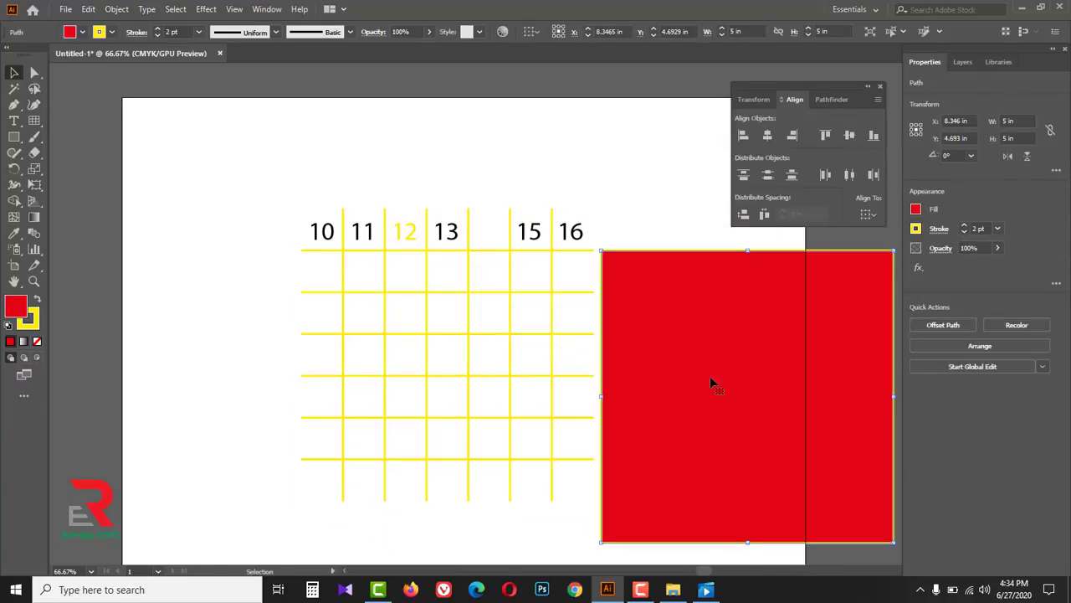
Move two vertical lines, one horizontal line and the numbers 10, 11 and 12 individually to new positions
{"action": "left_click_drag", "start_coordinate": [387, 331], "coordinate": [188, 330]}
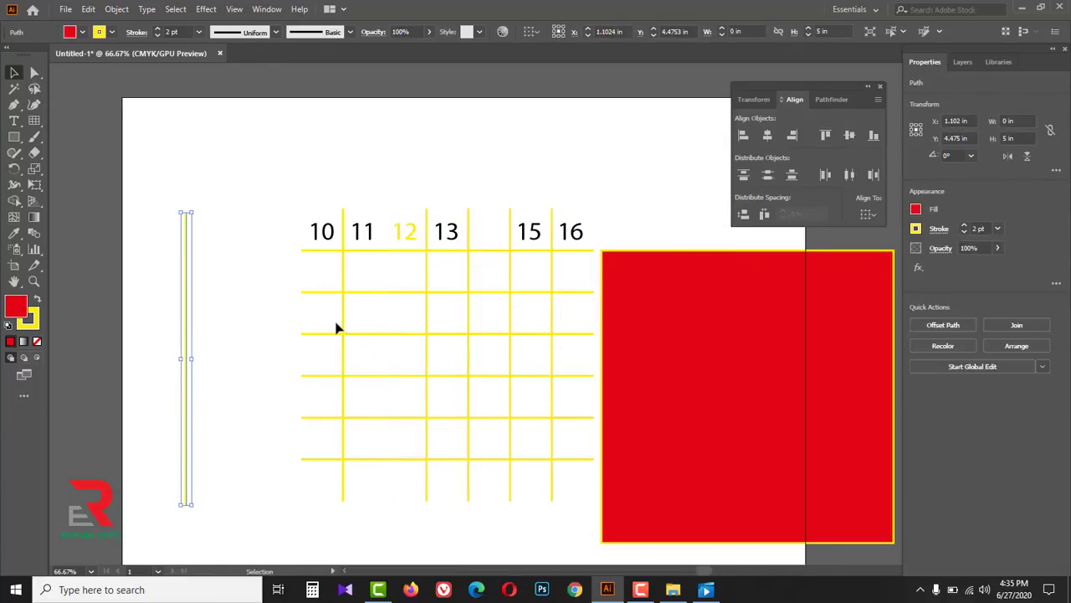
{"action": "left_click_drag", "start_coordinate": [341, 330], "coordinate": [216, 305]}
{"action": "left_click_drag", "start_coordinate": [430, 335], "coordinate": [425, 293]}
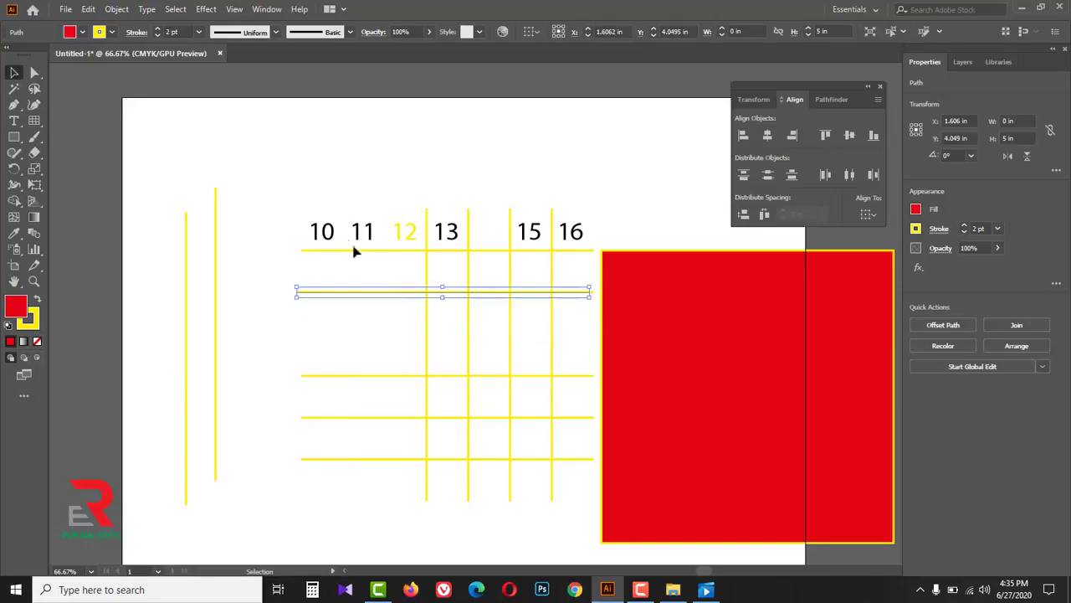
{"action": "left_click_drag", "start_coordinate": [320, 239], "coordinate": [283, 196]}
{"action": "left_click_drag", "start_coordinate": [366, 239], "coordinate": [366, 176]}
{"action": "left_click_drag", "start_coordinate": [410, 242], "coordinate": [303, 287]}
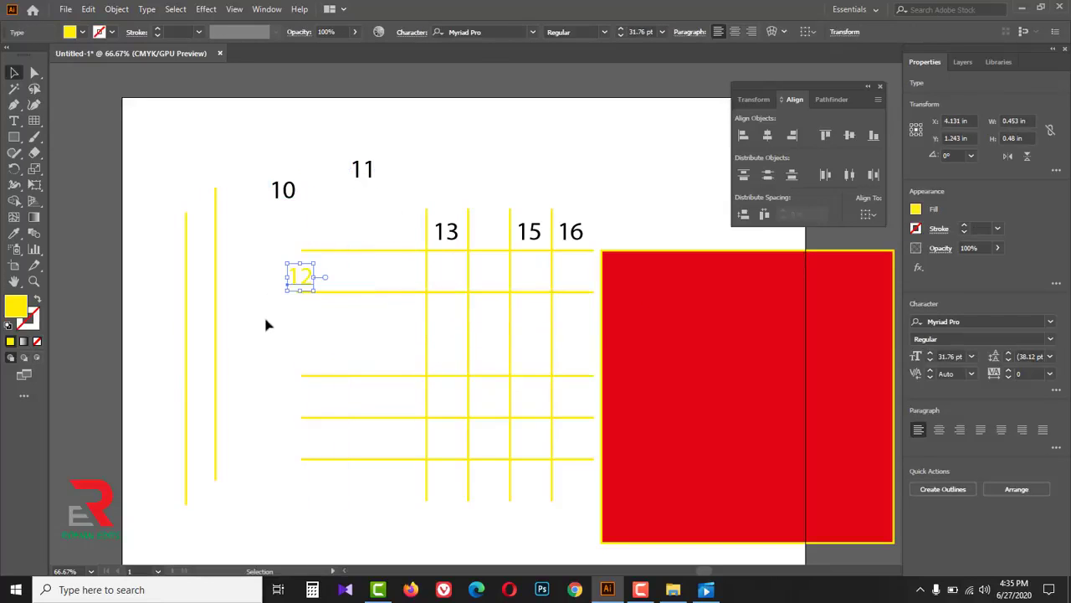
Undo the recent moves of the numbers and the separated grid pieces
{"action": "key", "text": "ctrl+z"}
{"action": "key", "text": "ctrl+z"}
{"action": "key", "text": "ctrl+z"}
{"action": "key", "text": "ctrl+z"}
{"action": "key", "text": "ctrl+z"}
{"action": "key", "text": "ctrl+z"}
{"action": "key", "text": "ctrl+z"}
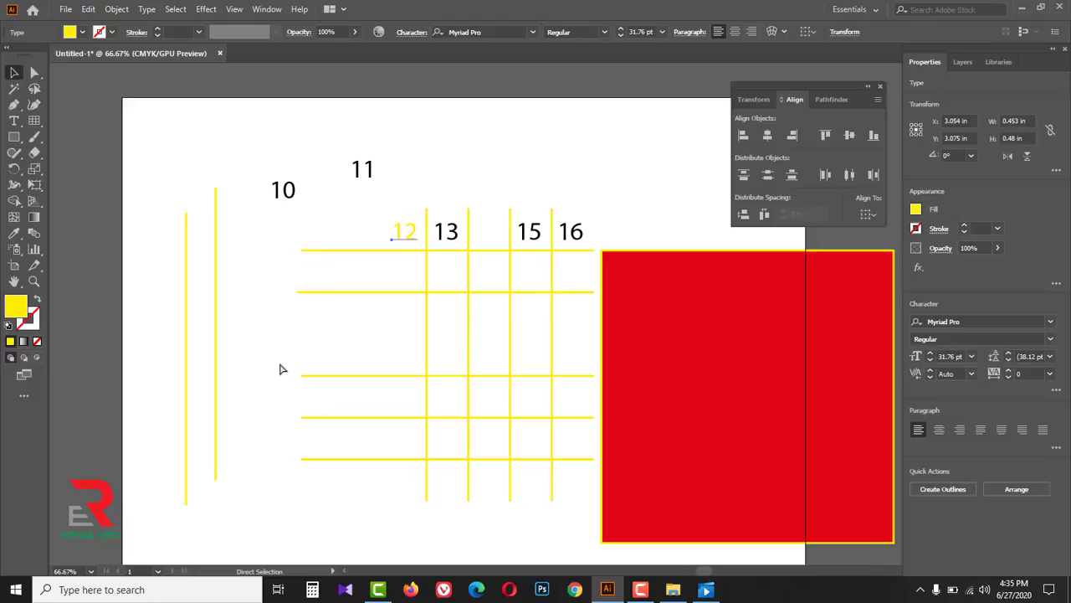
Select the whole grid with its numbers and delete everything from the artboard
{"action": "left_click_drag", "start_coordinate": [218, 176], "coordinate": [717, 475]}
{"action": "key", "text": "Delete"}
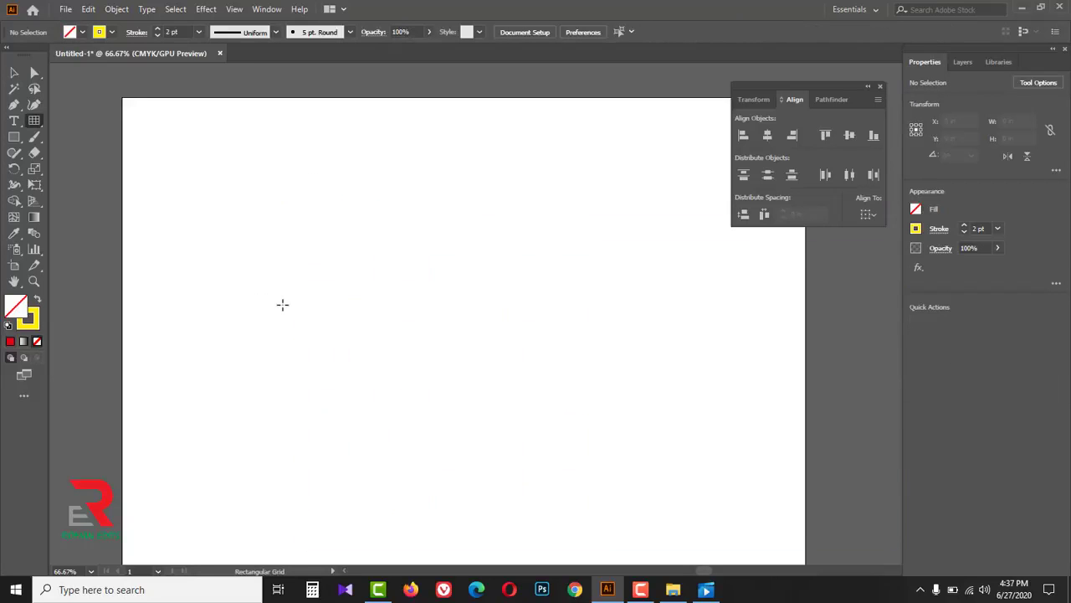
Draw a polar grid about 2.03 in wide and 1.83 in high near the middle of the artboard
{"action": "right_click", "coordinate": [34, 122]}
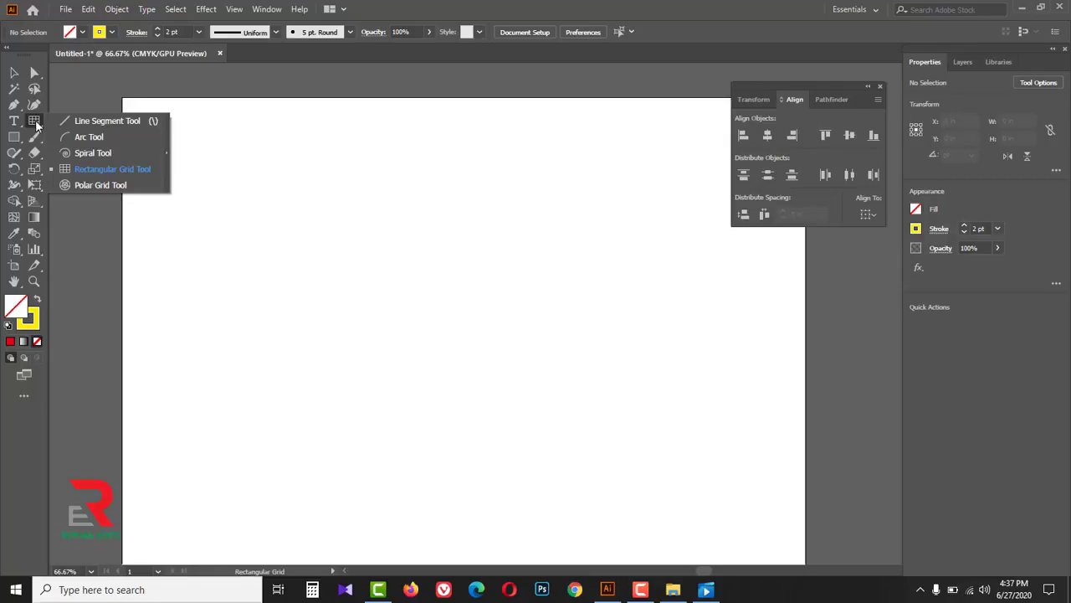
{"action": "left_click", "coordinate": [100, 185]}
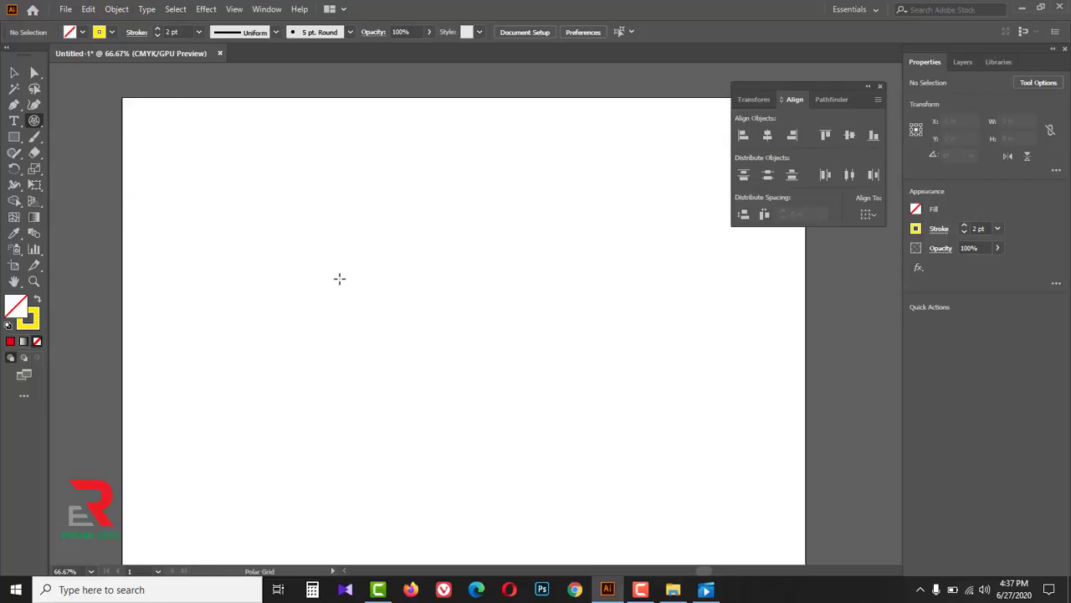
{"action": "left_click_drag", "start_coordinate": [338, 277], "coordinate": [459, 386]}
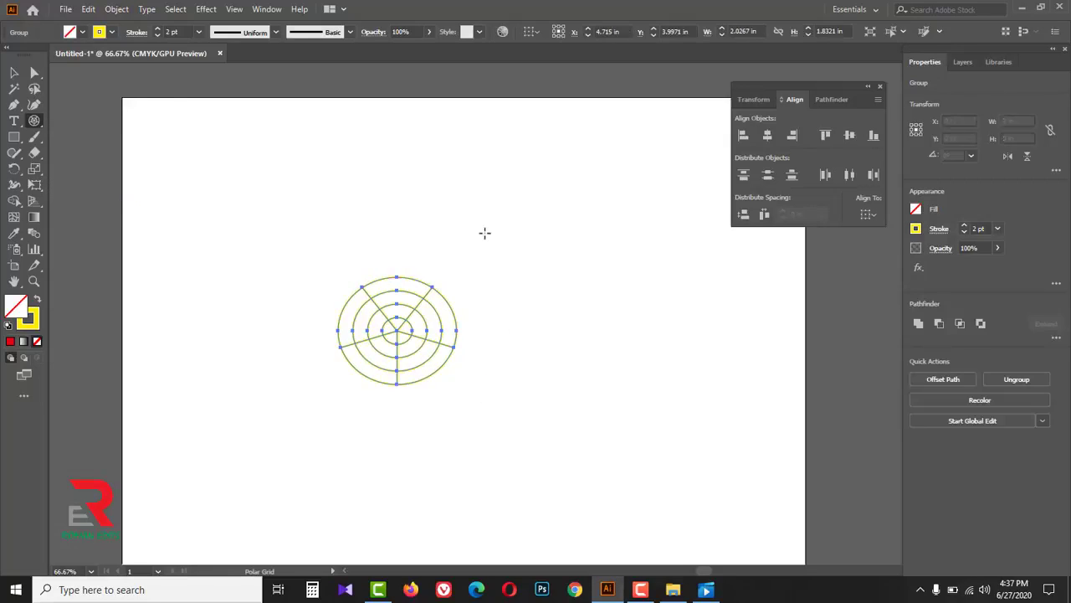
Draw two more polar grids beside the existing one, and undo all three polar grids
{"action": "left_click_drag", "start_coordinate": [485, 232], "coordinate": [611, 299]}
{"action": "left_click_drag", "start_coordinate": [190, 150], "coordinate": [311, 231]}
{"action": "key", "text": "ctrl+z"}
{"action": "key", "text": "ctrl+z"}
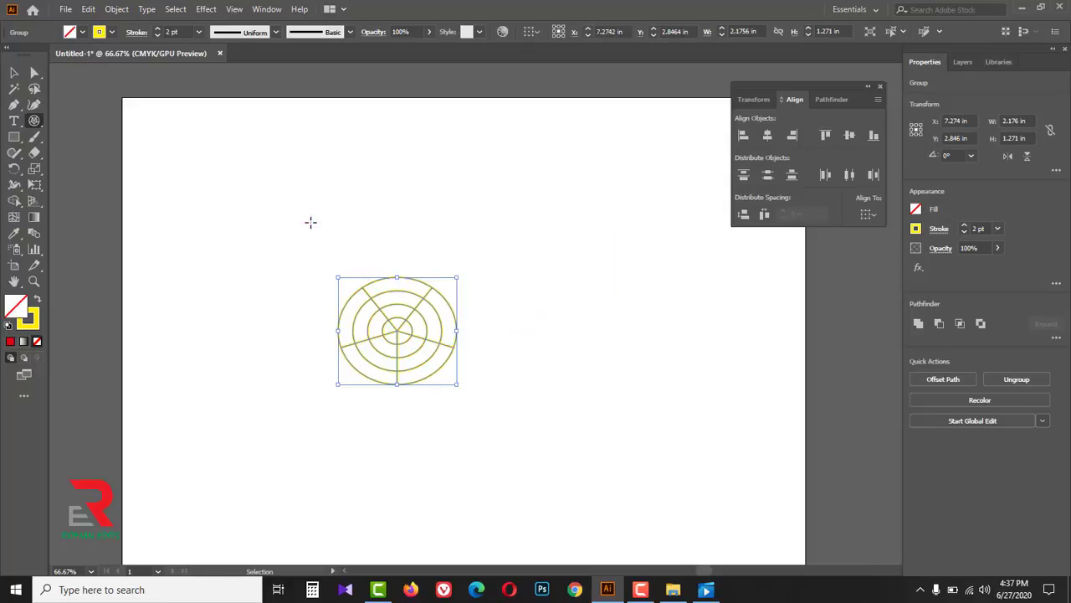
{"action": "key", "text": "ctrl+z"}
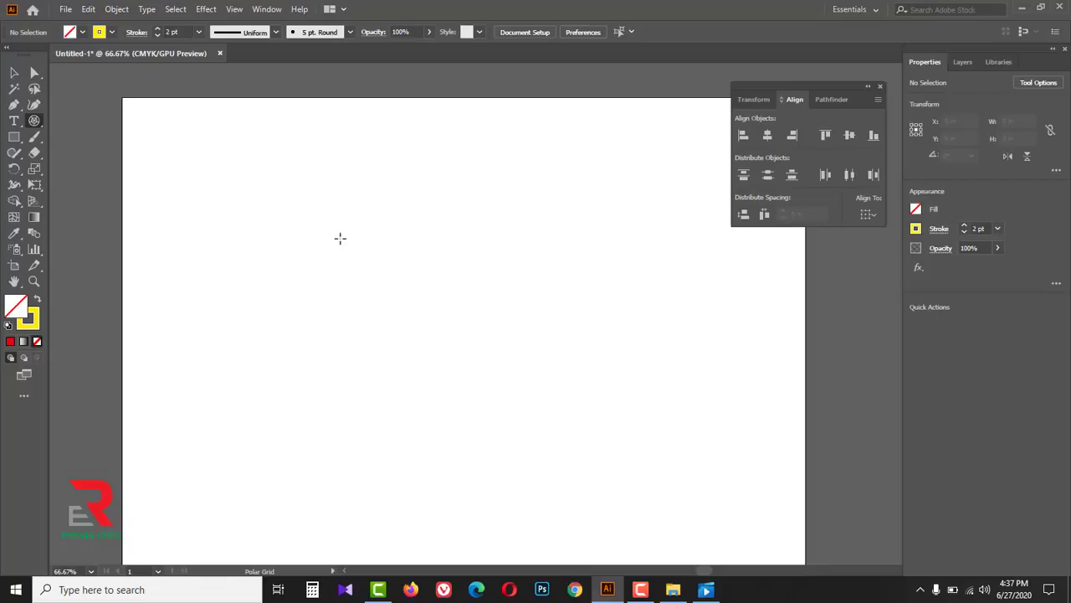
Draw a polar grid about 3.08 in wide and 2.93 in high, varying the concentric dividers and finishing with densely packed rings
{"action": "left_click_drag", "start_coordinate": [402, 334], "coordinate": [559, 492]}
{"action": "key", "text": "Up"}
{"action": "key", "text": "Up"}
{"action": "key", "text": "Up"}
{"action": "key", "text": "Up"}
{"action": "key", "text": "Up"}
{"action": "key", "text": "Up"}
{"action": "key", "text": "Up"}
{"action": "key", "text": "Up"}
{"action": "key", "text": "Up"}
{"action": "key", "text": "Up"}
{"action": "key", "text": "Up"}
{"action": "key", "text": "Up"}
{"action": "key", "text": "Up"}
{"action": "key", "text": "Up"}
{"action": "key", "text": "Up"}
{"action": "key", "text": "Up"}
{"action": "key", "text": "Up"}
{"action": "key", "text": "Up"}
{"action": "key", "text": "Up"}
{"action": "key", "text": "Up"}
{"action": "key", "text": "Down"}
{"action": "key", "text": "Down"}
{"action": "key", "text": "Down"}
{"action": "key", "text": "Down"}
{"action": "key", "text": "Down"}
{"action": "key", "text": "Down"}
{"action": "key", "text": "Down"}
{"action": "key", "text": "Down"}
{"action": "key", "text": "Down"}
{"action": "key", "text": "Down"}
{"action": "key", "text": "Down"}
{"action": "key", "text": "Down"}
{"action": "key", "text": "Down"}
{"action": "key", "text": "Down"}
{"action": "key", "text": "Down"}
{"action": "key", "text": "Down"}
{"action": "key", "text": "Down"}
{"action": "key", "text": "Down"}
{"action": "key", "text": "Down"}
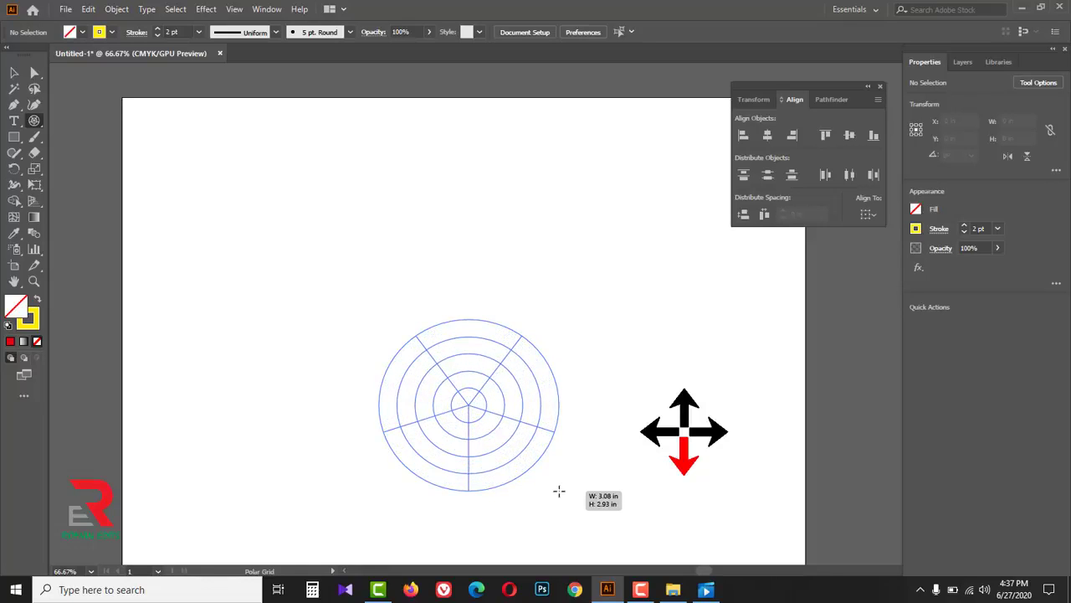
{"action": "left_click_drag", "start_coordinate": [559, 491], "coordinate": [559, 491]}
{"action": "key", "text": "Up"}
{"action": "key", "text": "Up"}
{"action": "key", "text": "Up"}
{"action": "key", "text": "Up"}
{"action": "key", "text": "Up"}
{"action": "key", "text": "Up"}
{"action": "key", "text": "Up"}
{"action": "key", "text": "Up"}
{"action": "key", "text": "Up"}
{"action": "key", "text": "Up"}
{"action": "key", "text": "Up"}
{"action": "key", "text": "Up"}
{"action": "key", "text": "Up"}
{"action": "key", "text": "Up"}
{"action": "key", "text": "Up"}
{"action": "key", "text": "Up"}
{"action": "key", "text": "Up"}
{"action": "key", "text": "Up"}
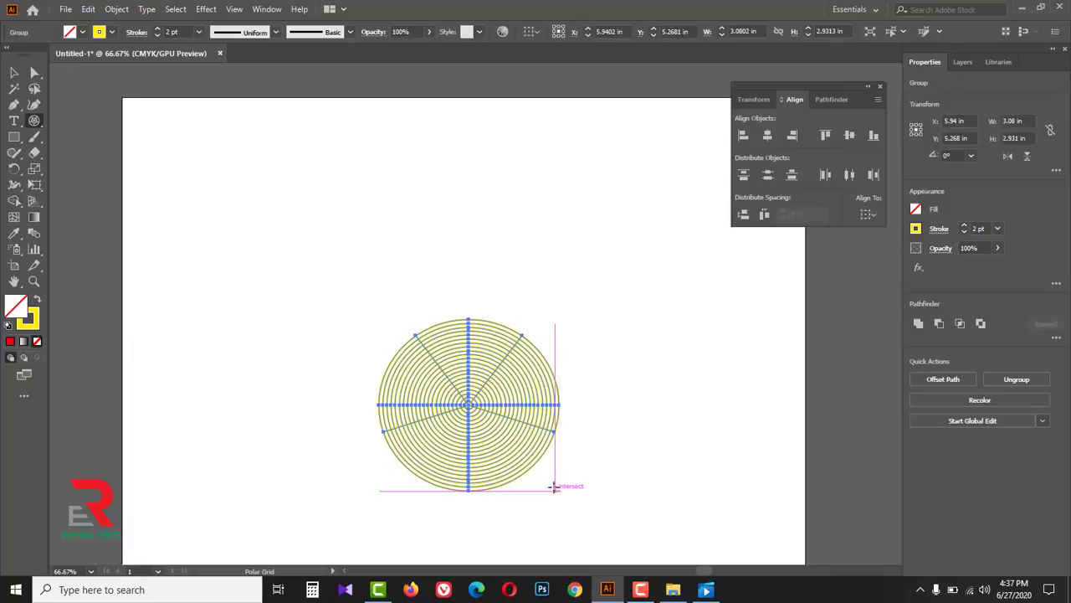
Move the polar grid up and to the left on the artboard and ungroup it
{"action": "left_click", "coordinate": [13, 74]}
{"action": "left_click_drag", "start_coordinate": [459, 413], "coordinate": [373, 334]}
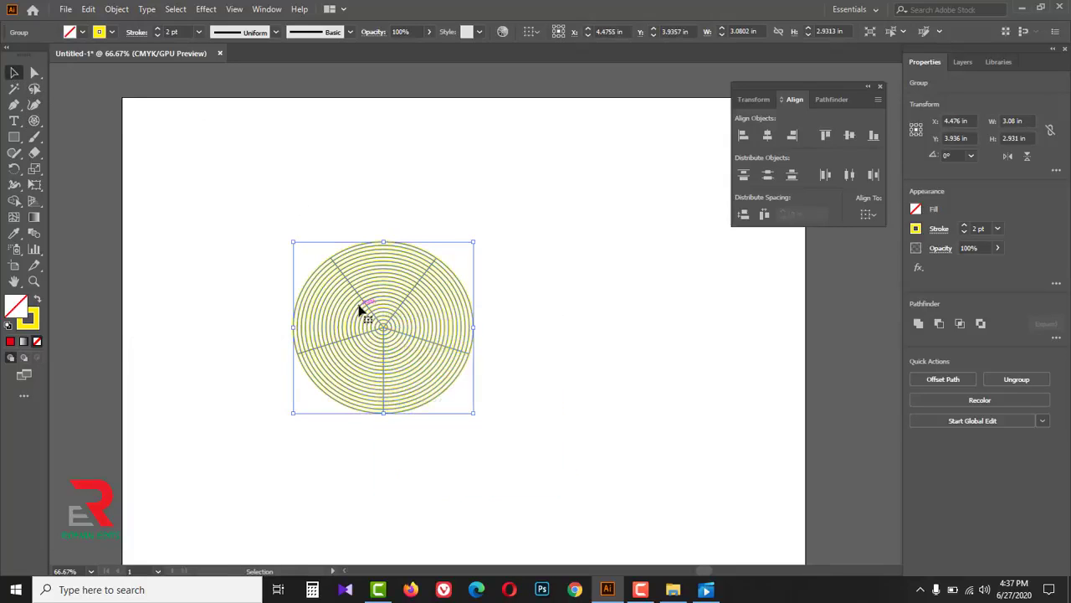
{"action": "right_click", "coordinate": [360, 307]}
{"action": "left_click", "coordinate": [425, 417]}
{"action": "left_click", "coordinate": [553, 411]}
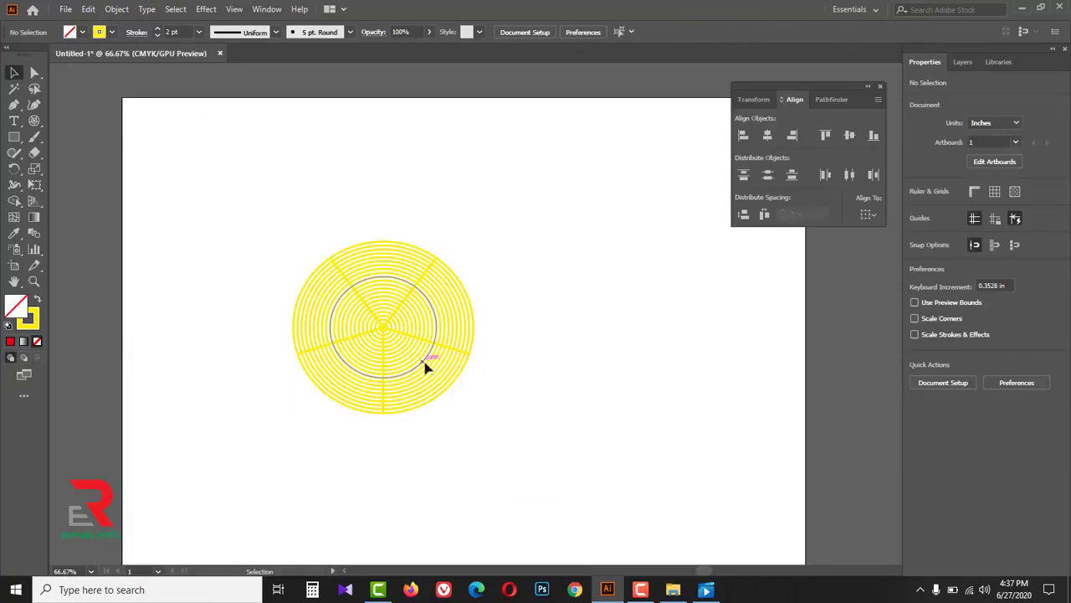
Separate the ungrouped parts by moving the concentric circles to the right and the radial lines to the left
{"action": "left_click_drag", "start_coordinate": [426, 364], "coordinate": [655, 413]}
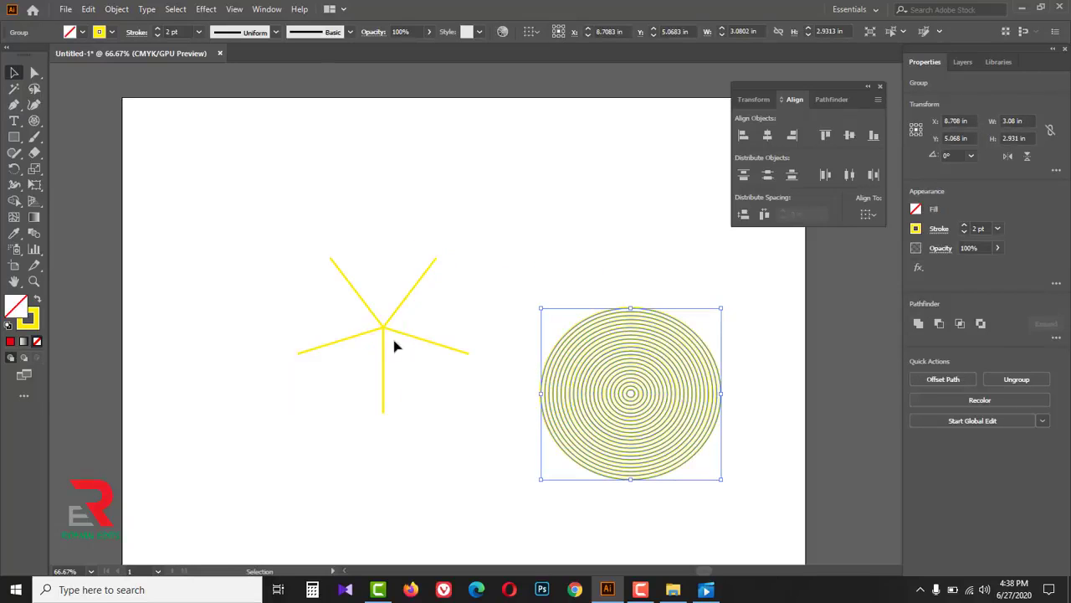
{"action": "left_click_drag", "start_coordinate": [373, 335], "coordinate": [287, 331]}
{"action": "left_click", "coordinate": [464, 435]}
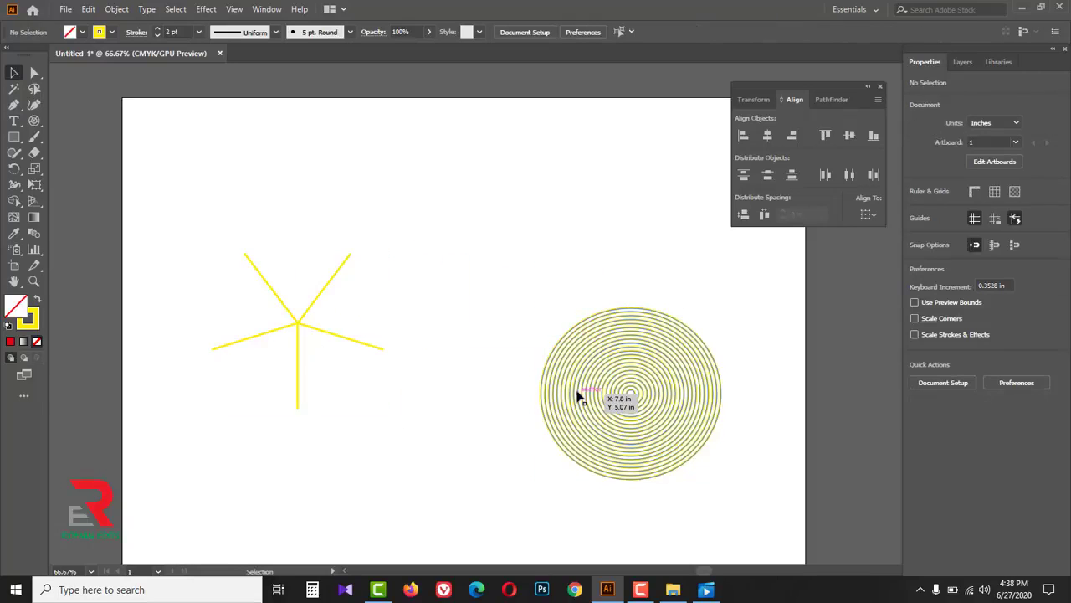
Ungroup the set of concentric circles into individual paths and clear the selection
{"action": "left_click", "coordinate": [574, 394]}
{"action": "right_click", "coordinate": [575, 393]}
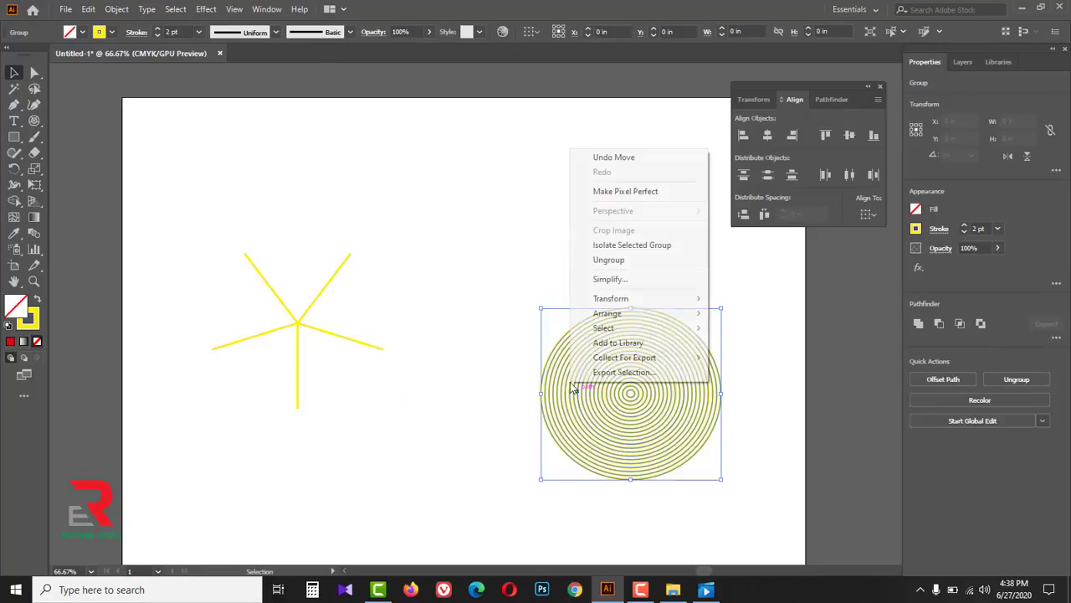
{"action": "left_click", "coordinate": [594, 263]}
{"action": "left_click", "coordinate": [574, 308]}
Move six circles one by one out of the concentric set to different places on the artboard
{"action": "left_click_drag", "start_coordinate": [574, 347], "coordinate": [436, 405]}
{"action": "left_click_drag", "start_coordinate": [612, 343], "coordinate": [518, 218]}
{"action": "left_click_drag", "start_coordinate": [662, 370], "coordinate": [641, 225]}
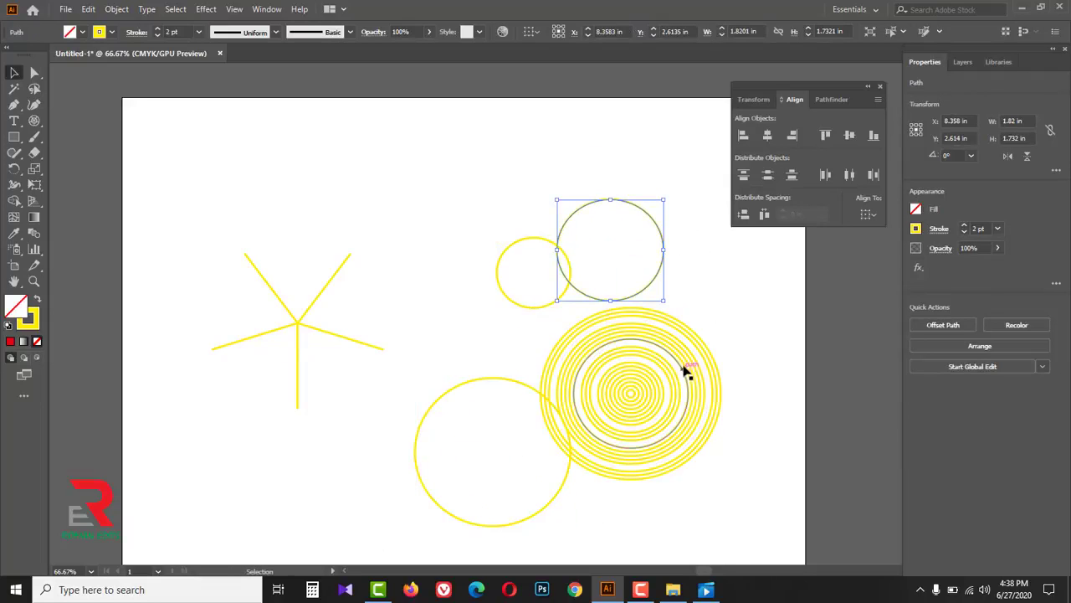
{"action": "left_click_drag", "start_coordinate": [686, 366], "coordinate": [316, 158]}
{"action": "left_click_drag", "start_coordinate": [632, 392], "coordinate": [346, 431]}
{"action": "left_click_drag", "start_coordinate": [605, 411], "coordinate": [397, 494]}
Undo the moves of the individual circles to restore the full concentric set
{"action": "key", "text": "ctrl+z"}
{"action": "key", "text": "ctrl+z"}
{"action": "key", "text": "ctrl+z"}
{"action": "key", "text": "ctrl+z"}
{"action": "key", "text": "ctrl+z"}
{"action": "key", "text": "ctrl+z"}
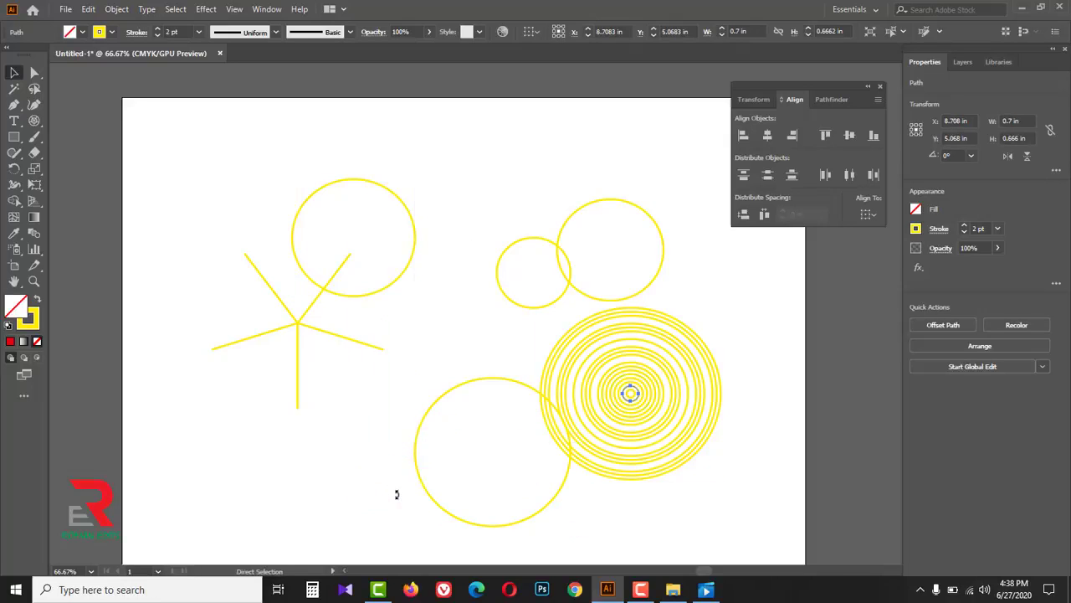
{"action": "left_click", "coordinate": [397, 495]}
{"action": "key", "text": "v"}
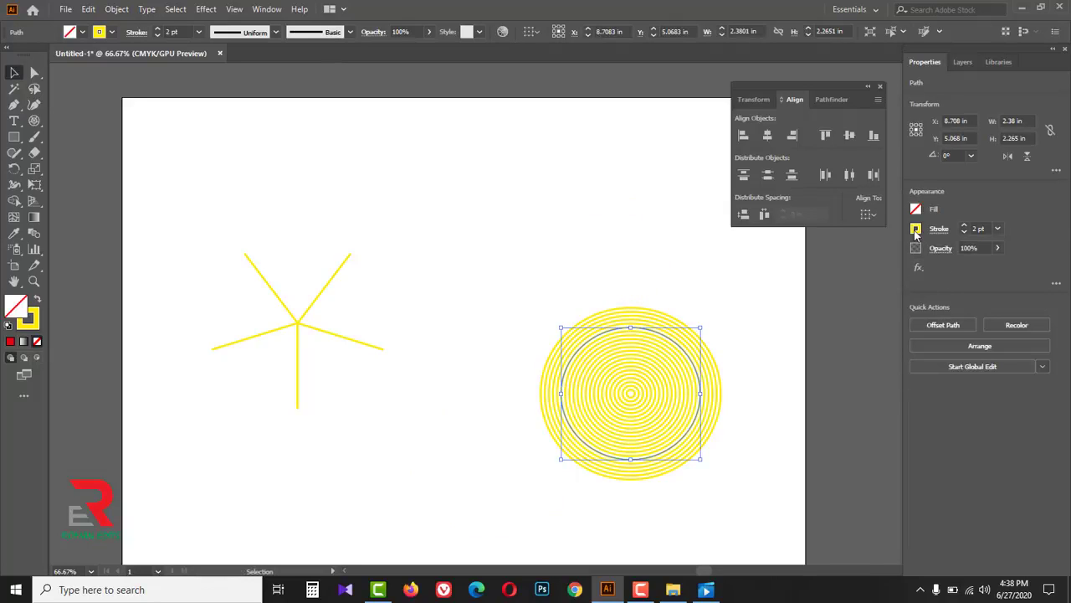
Recolor three concentric circle strokes: red for one midway out, dark blue for a small inner one and green for one near the edge
{"action": "left_click", "coordinate": [916, 231]}
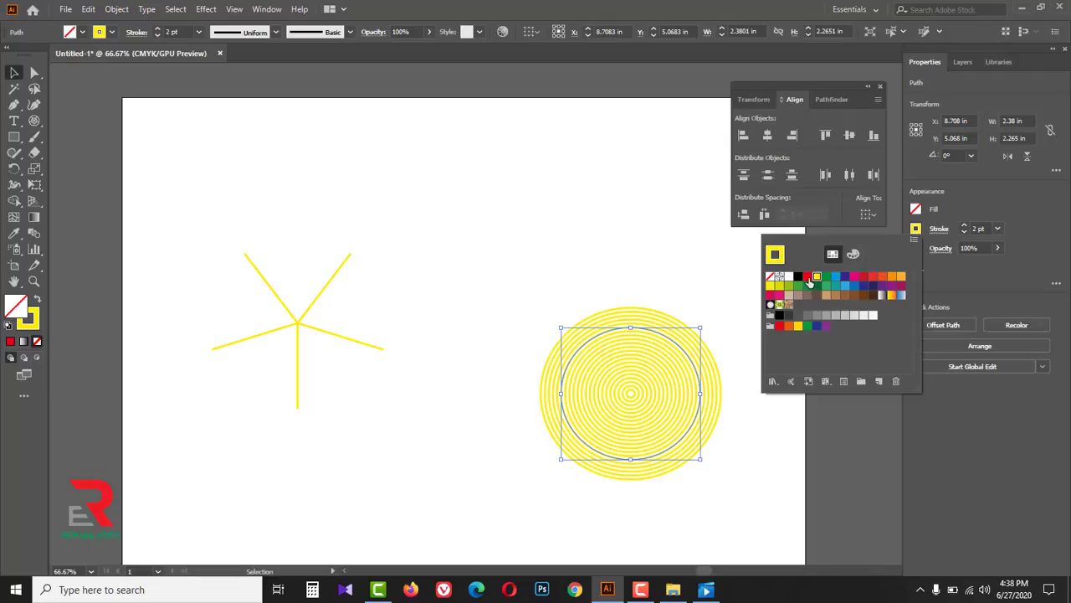
{"action": "left_click", "coordinate": [809, 278]}
{"action": "left_click", "coordinate": [659, 389]}
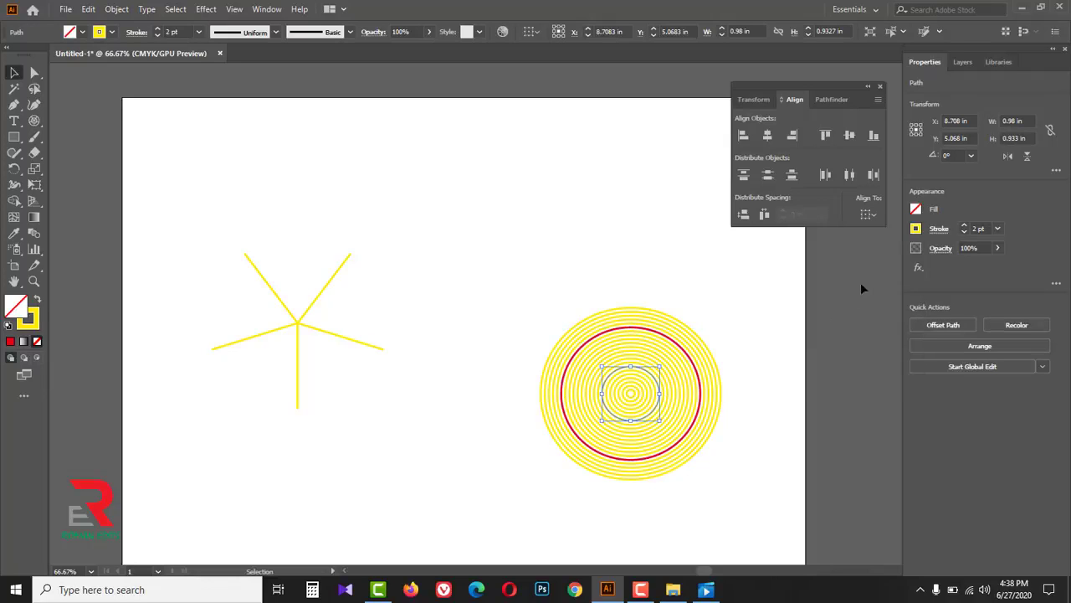
{"action": "left_click", "coordinate": [917, 231]}
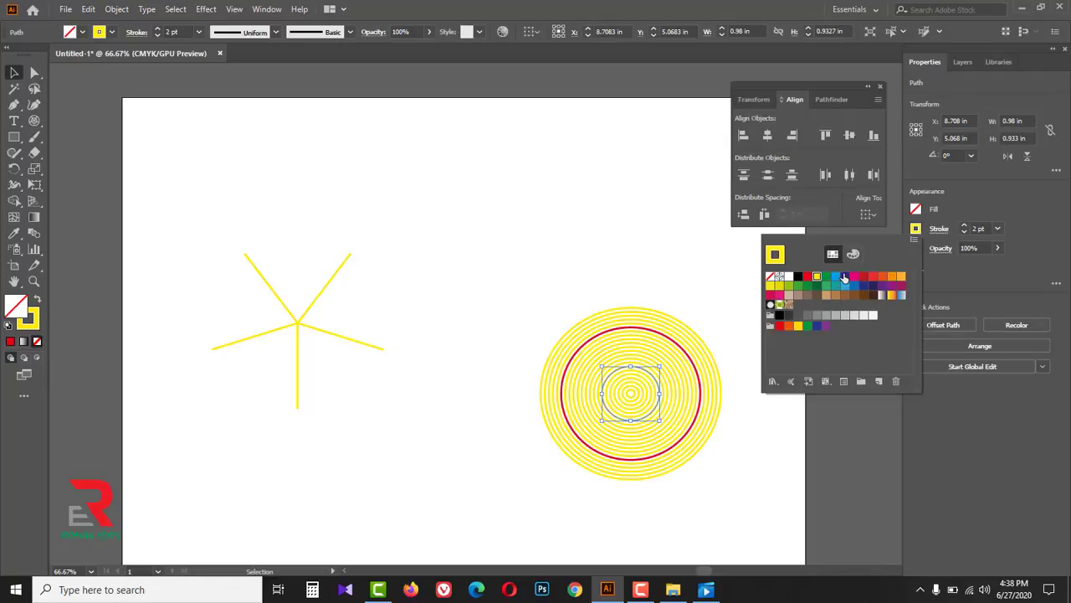
{"action": "left_click", "coordinate": [844, 277]}
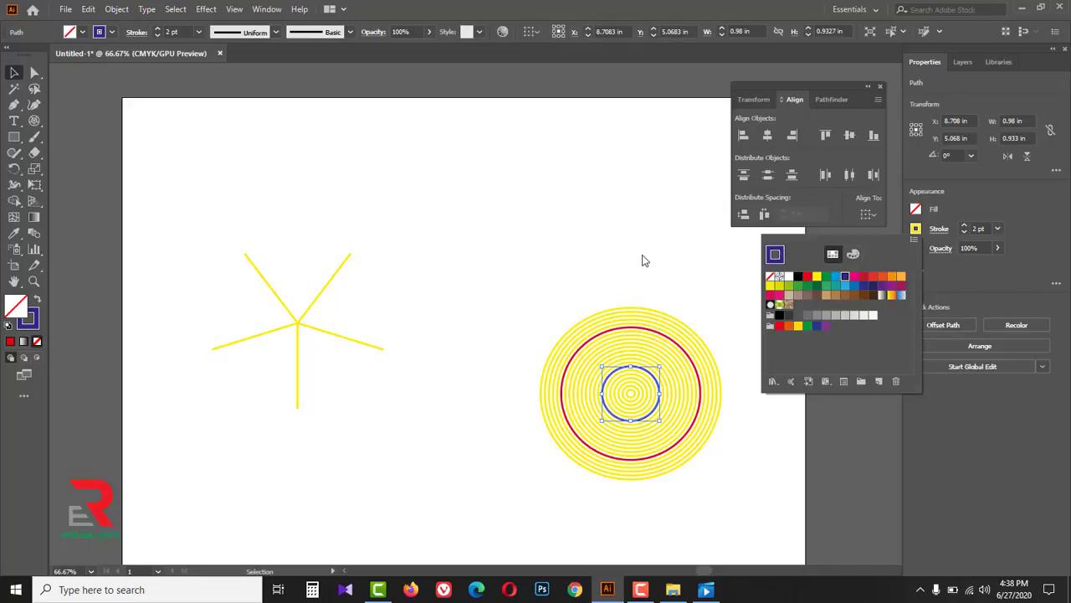
{"action": "left_click", "coordinate": [719, 397]}
{"action": "left_click", "coordinate": [917, 230]}
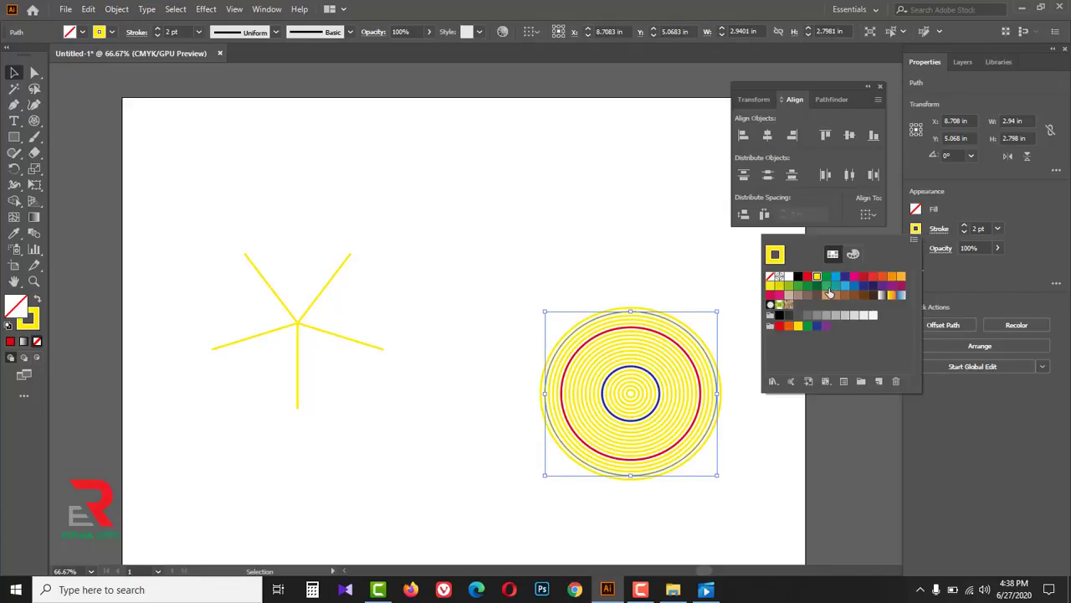
{"action": "left_click", "coordinate": [827, 278]}
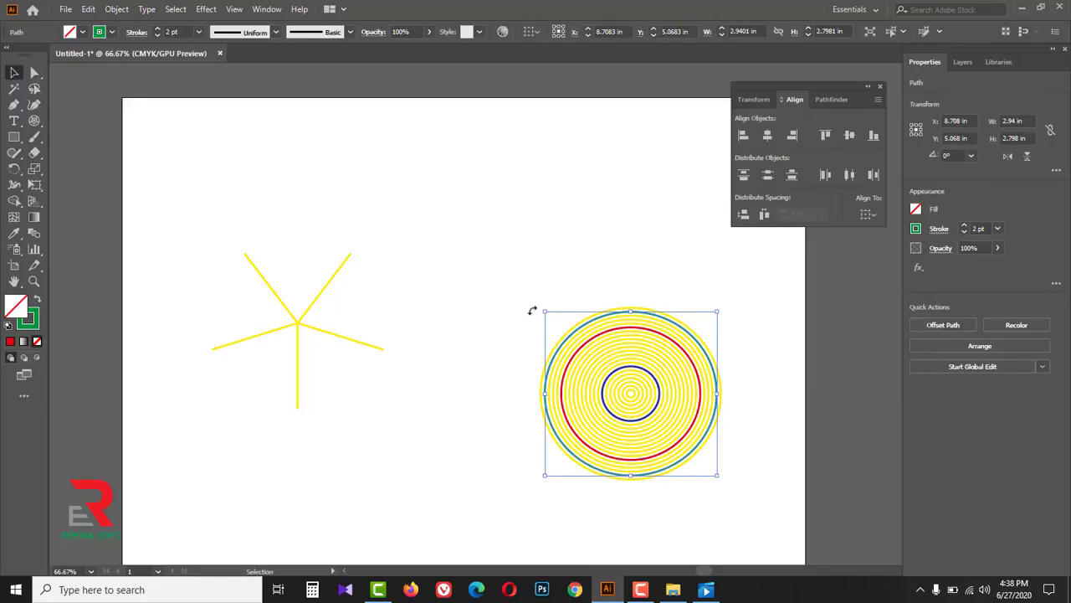
{"action": "left_click", "coordinate": [505, 280]}
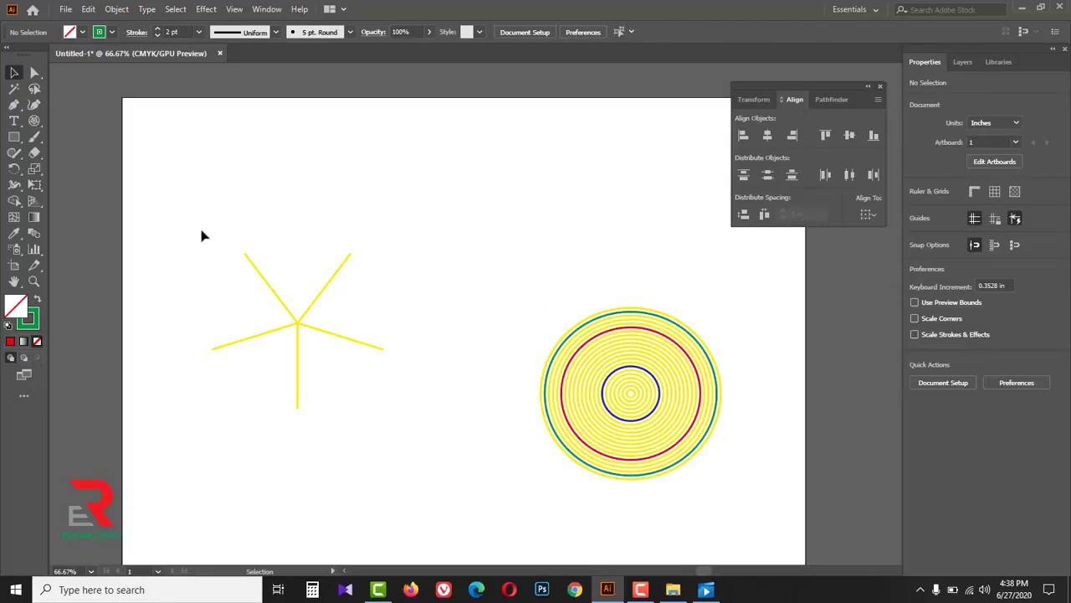
Delete several yellow circles between the blue and red circles to open gaps in the concentric set
{"action": "left_click", "coordinate": [574, 390]}
{"action": "left_click", "coordinate": [599, 385]}
{"action": "left_click", "coordinate": [615, 392]}
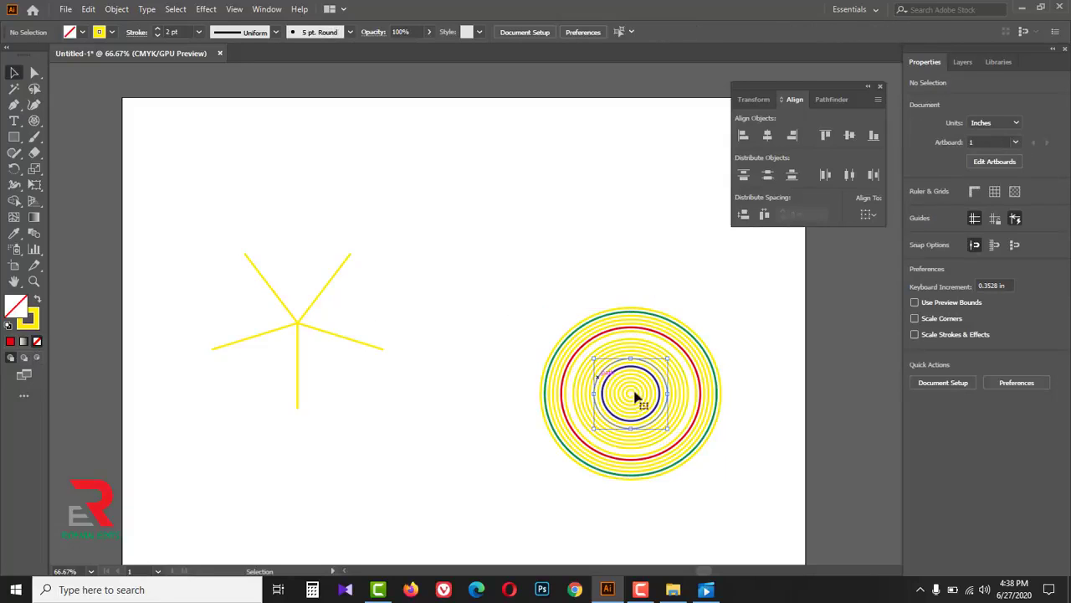
{"action": "left_click", "coordinate": [680, 395]}
{"action": "left_click", "coordinate": [682, 397]}
{"action": "left_click", "coordinate": [528, 445]}
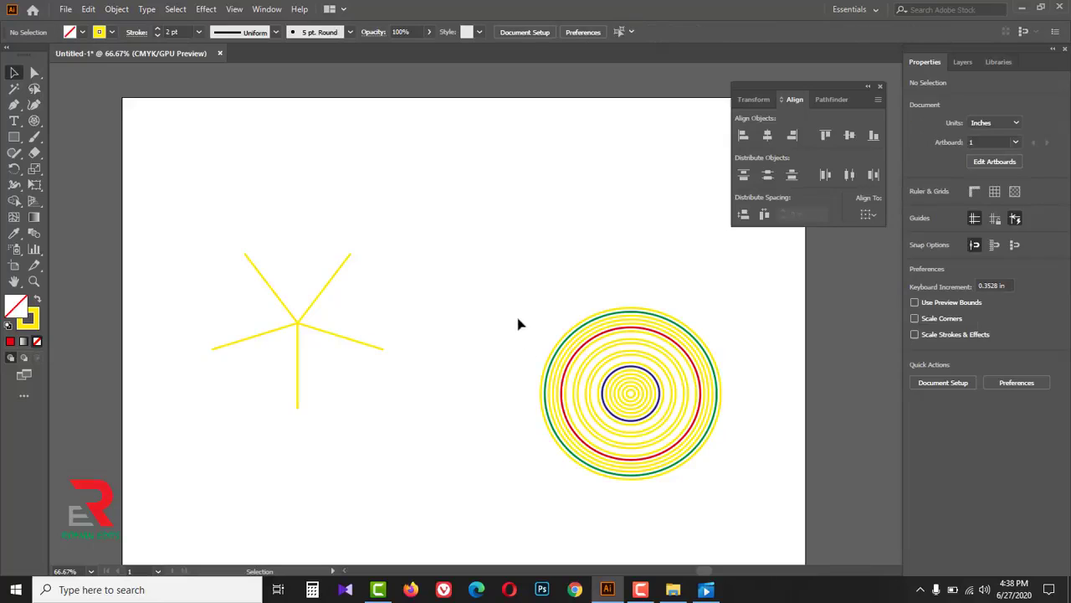
Delete all remaining radial lines and circles, and show the tools grouped with the Polar Grid tool
{"action": "left_click_drag", "start_coordinate": [199, 214], "coordinate": [725, 494]}
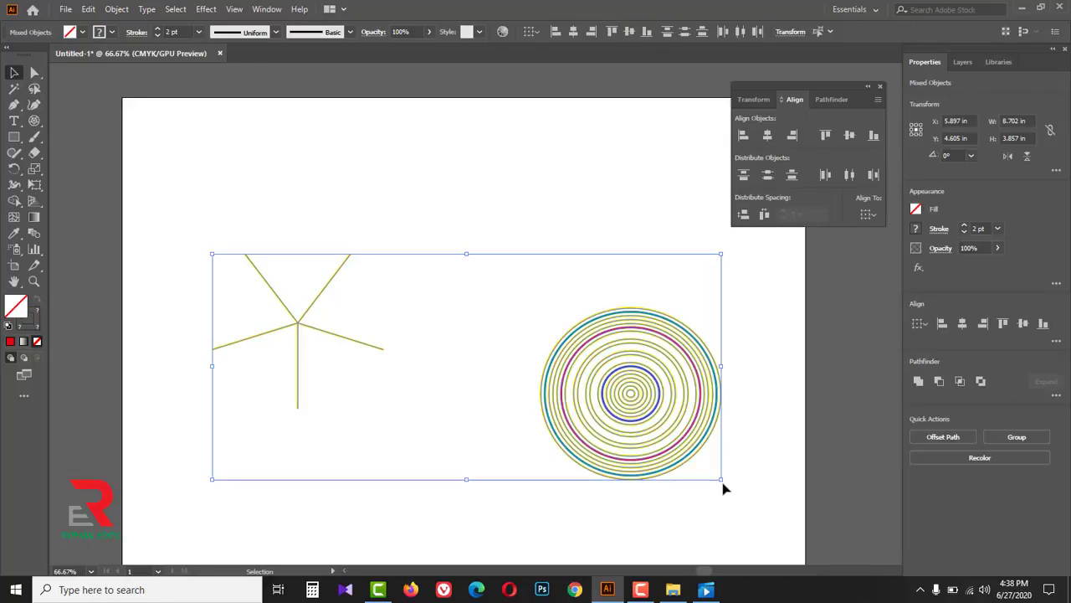
{"action": "key", "text": "Delete"}
{"action": "left_click", "coordinate": [35, 120]}
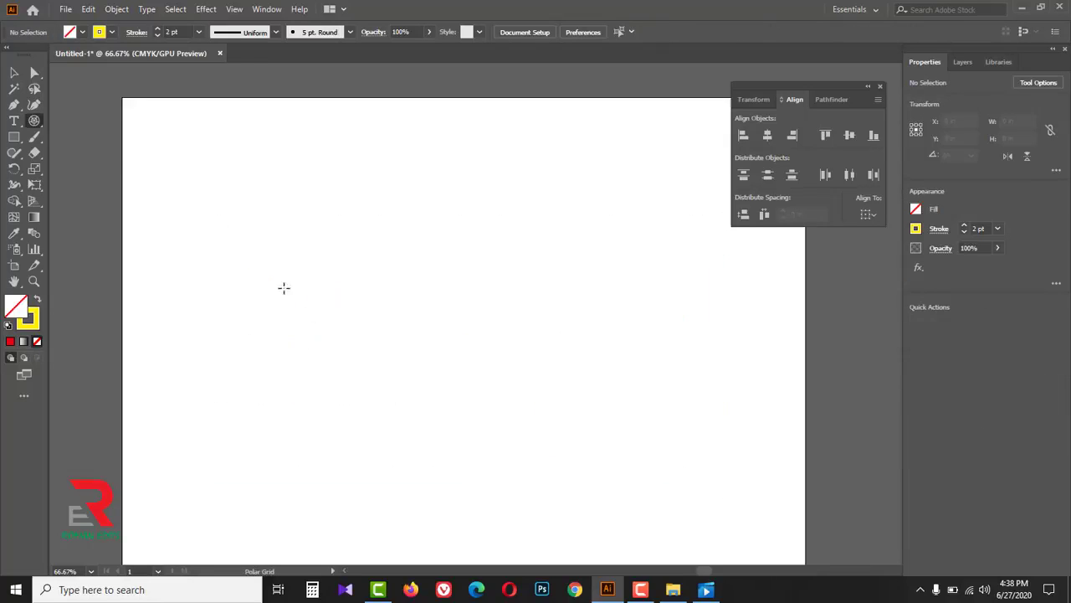
{"action": "left_click", "coordinate": [35, 121]}
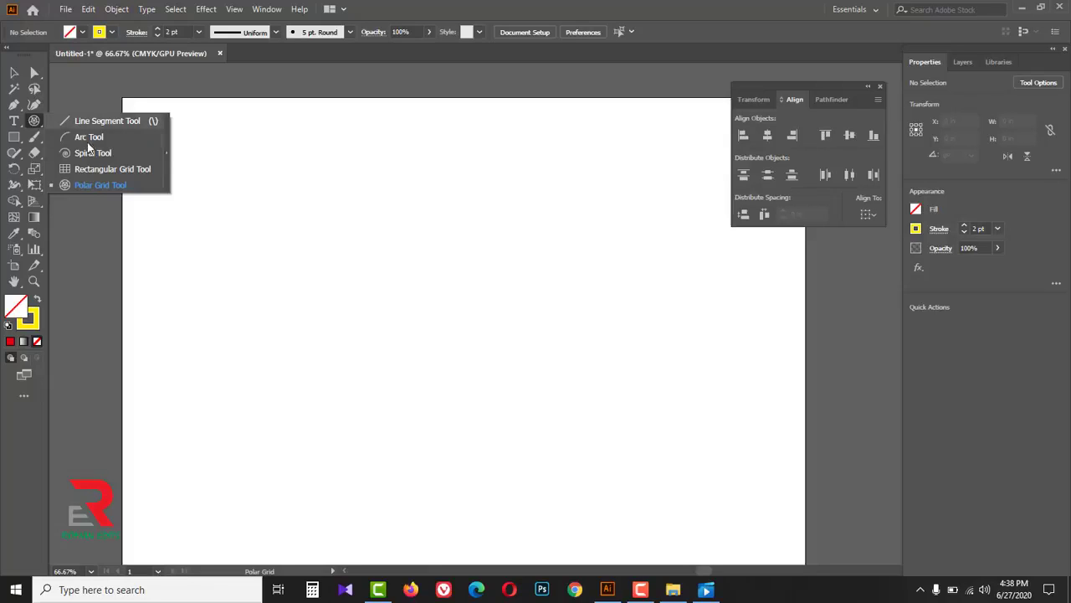